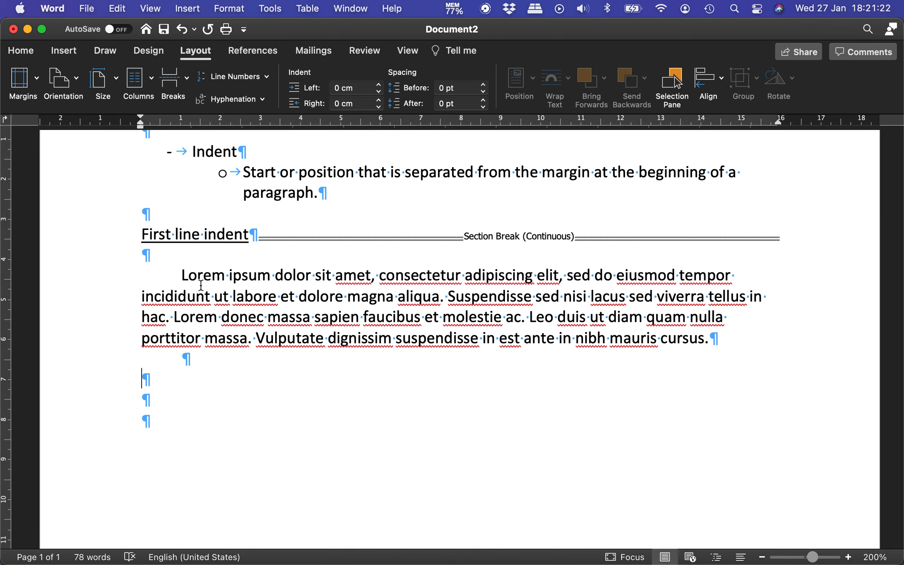
Insert a continuous section break directly below the lorem ipsum paragraph under "First line indent"
left_click(185, 82)
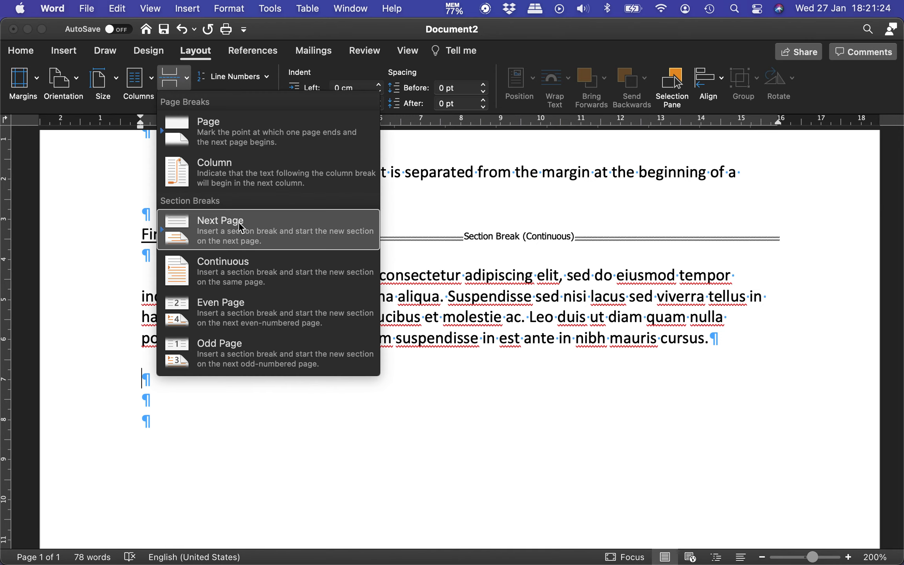
left_click(274, 276)
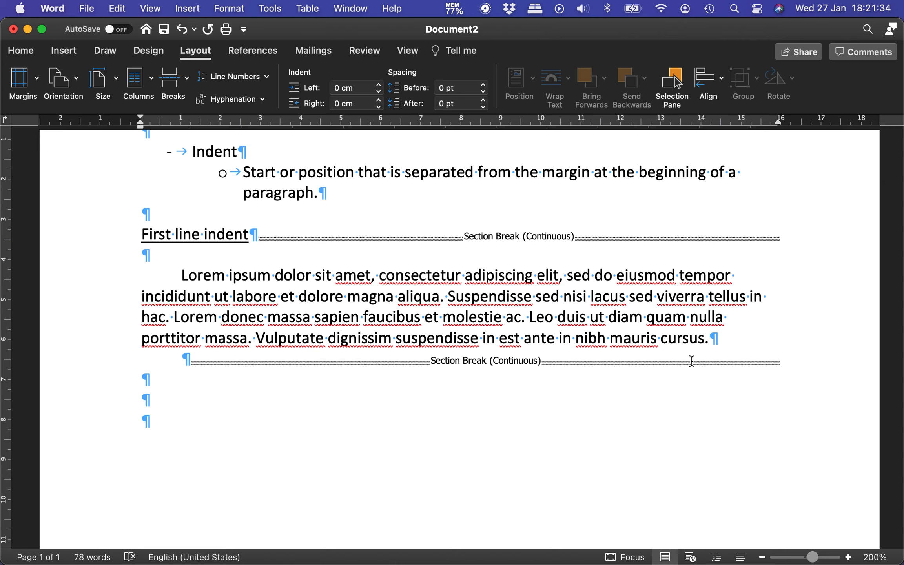
Add two blank lines above the new section break and lay out this section in two columns
key("Return")
key("Return")
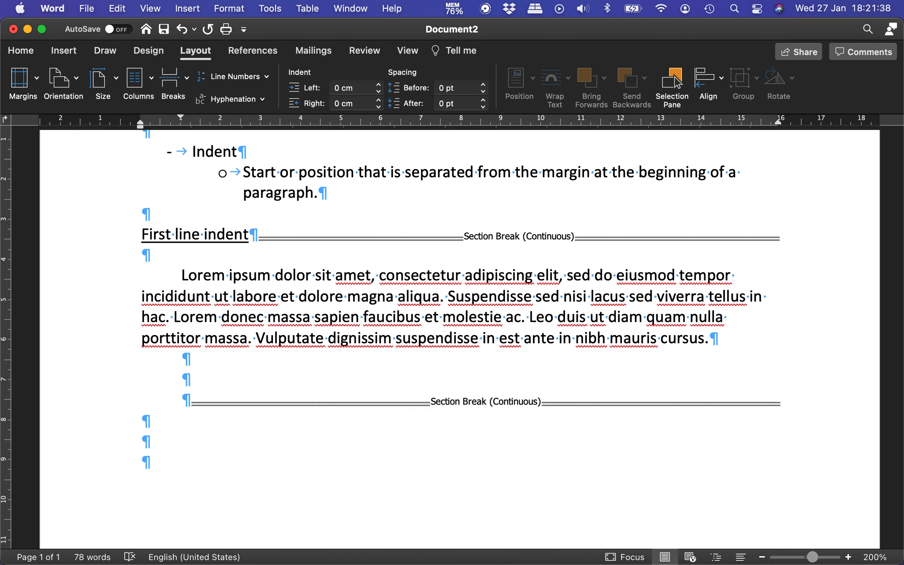
left_click(134, 79)
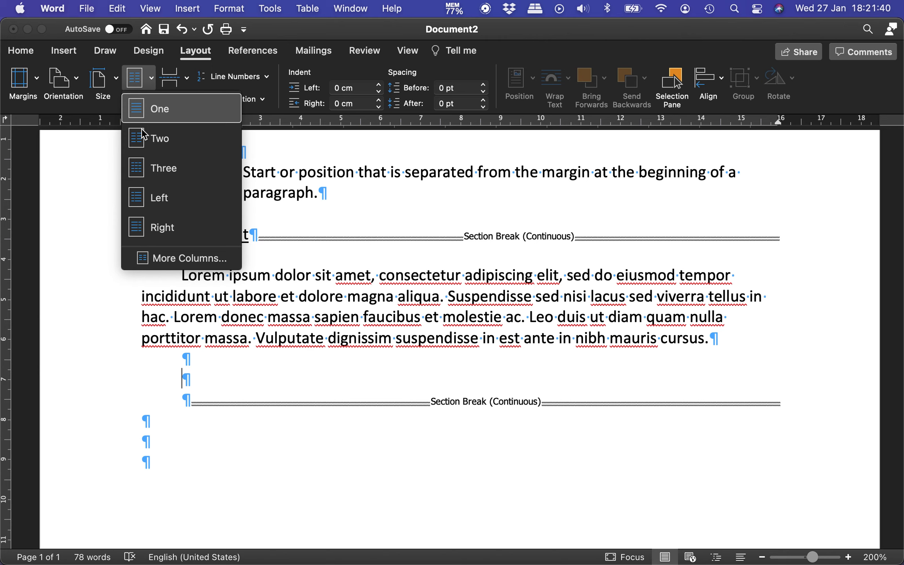
left_click(161, 142)
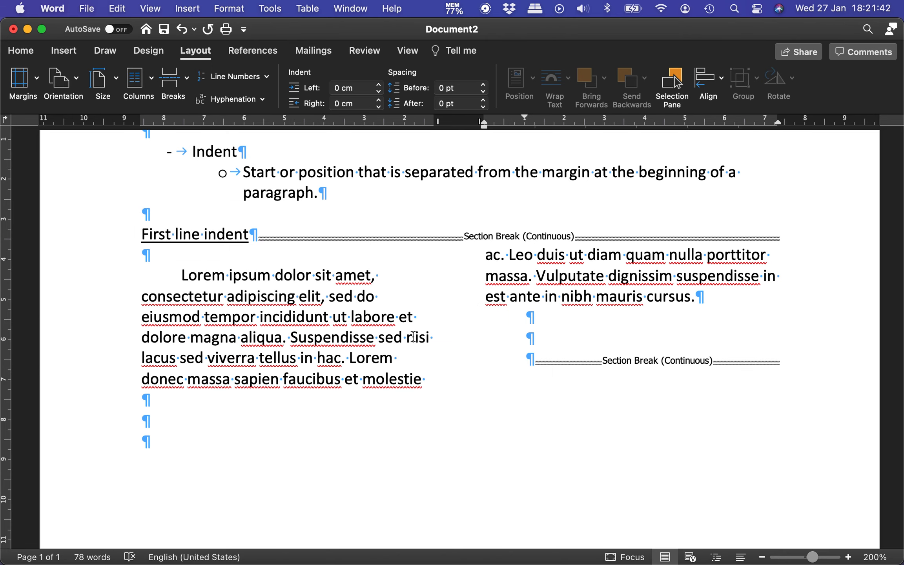
Undo the two-column layout and remove the extra blank lines below the lorem ipsum paragraph
scroll(454, 307, "up", 5)
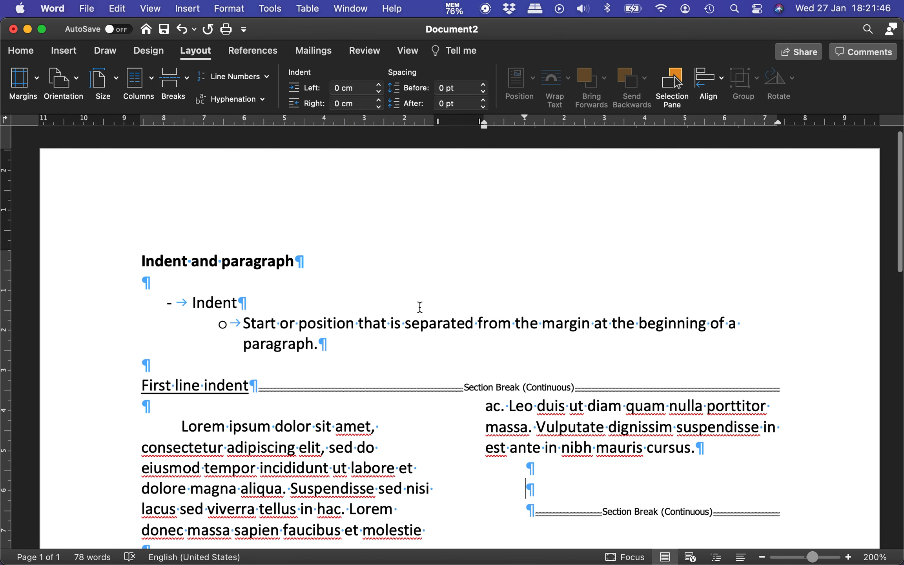
scroll(423, 313, "down", 5)
key("super+z")
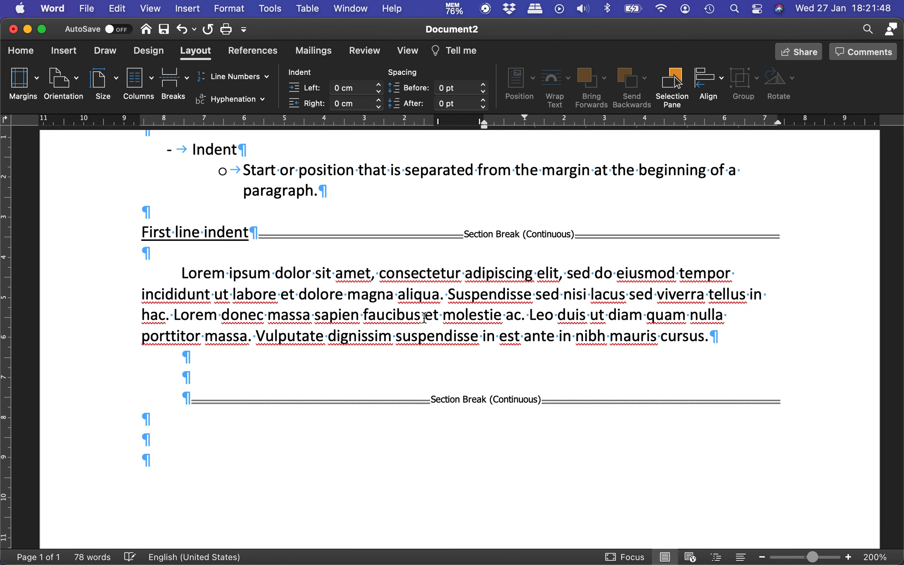
key("BackSpace")
key("BackSpace")
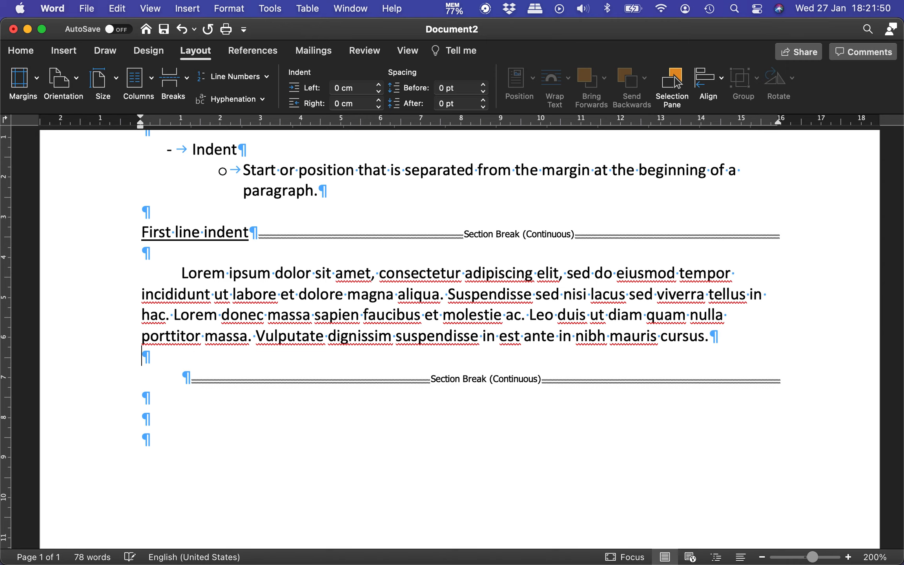
key("BackSpace")
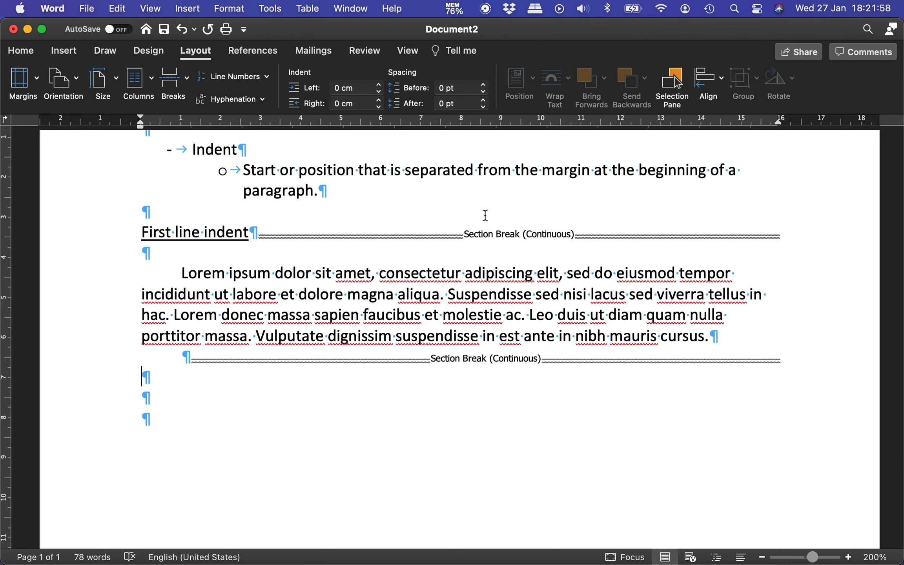
Hide the formatting marks in the document
left_click(21, 50)
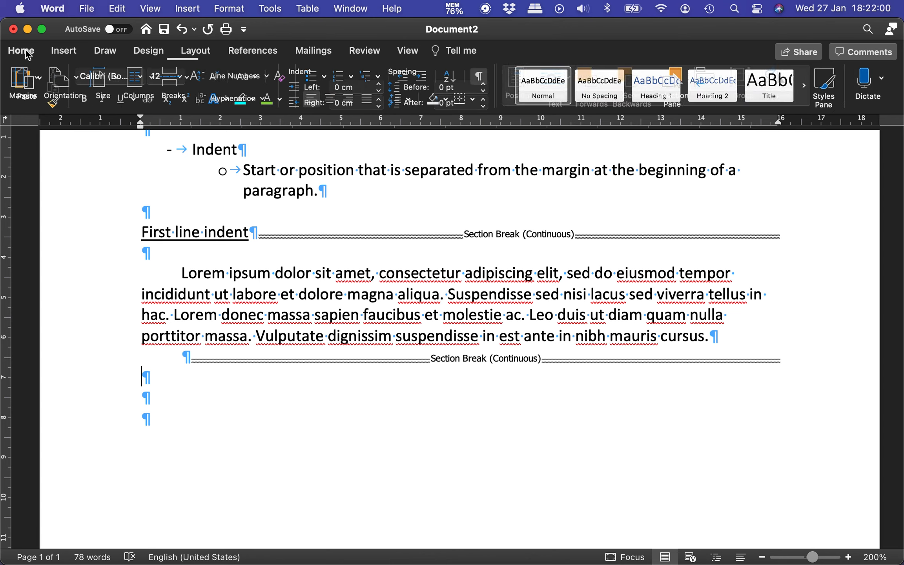
left_click(481, 80)
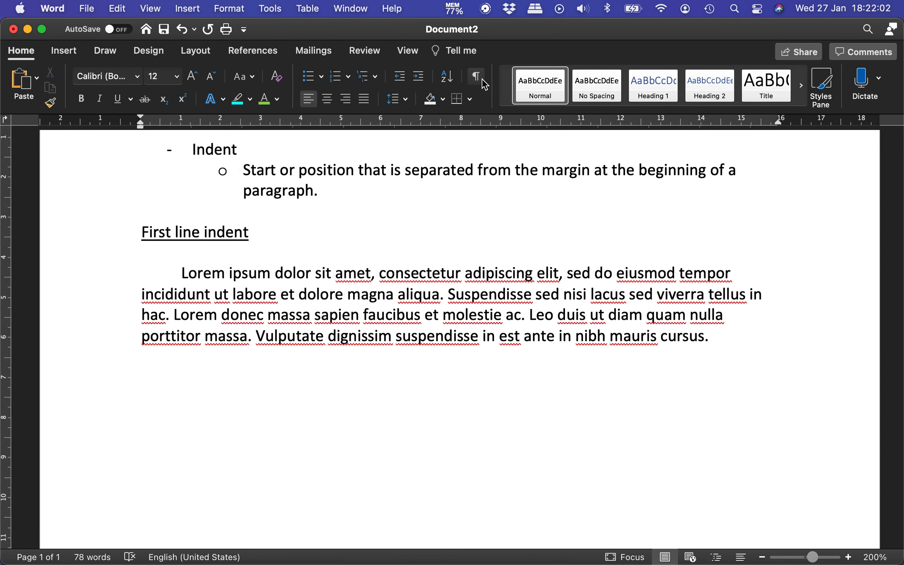
key("Return")
Copy the "First line indent" heading and paste it on the blank line below the lorem ipsum section
left_click(234, 231)
triple_click(233, 232)
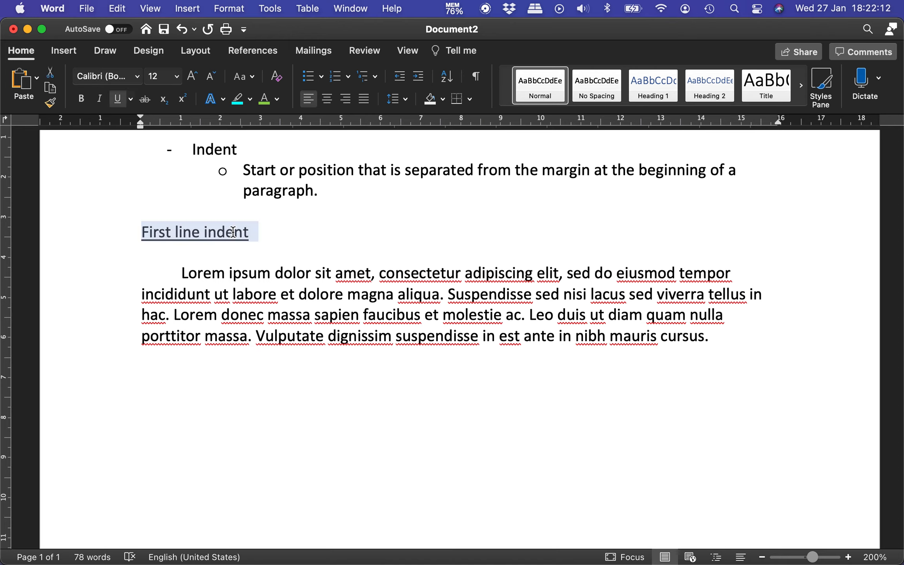
key("super+c")
key("Down")
key("Down")
key("Down")
key("Down")
key("Down")
key("End")
key("Return")
key("Return")
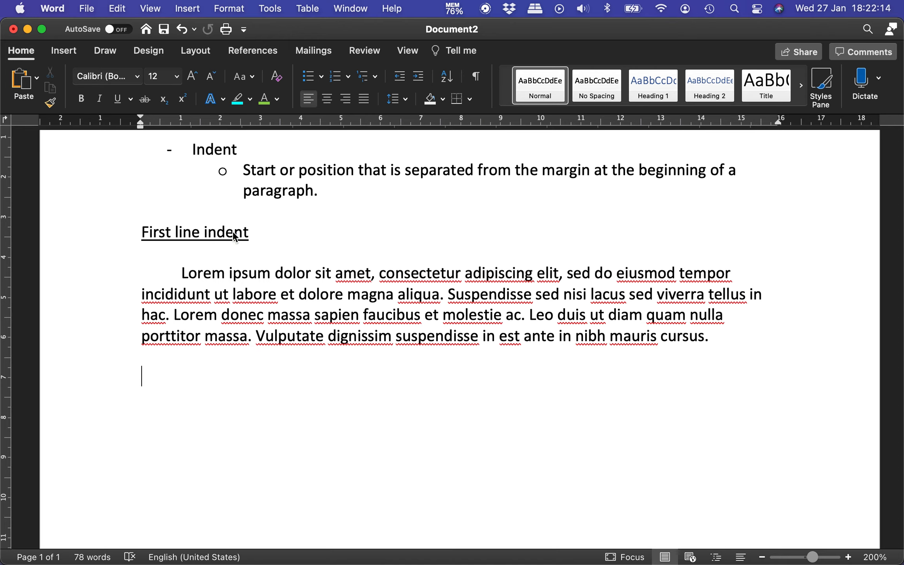
key("super+v")
Change the pasted heading's wording to "Full paragraph indent"
key("Up")
key("shift+alt+Right")
key("shift+alt+Right")
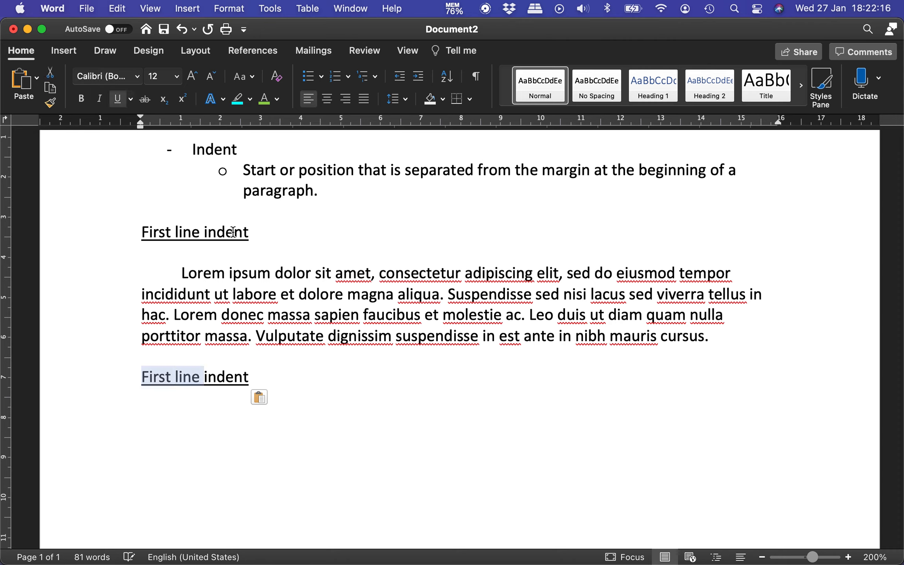
type("Full para")
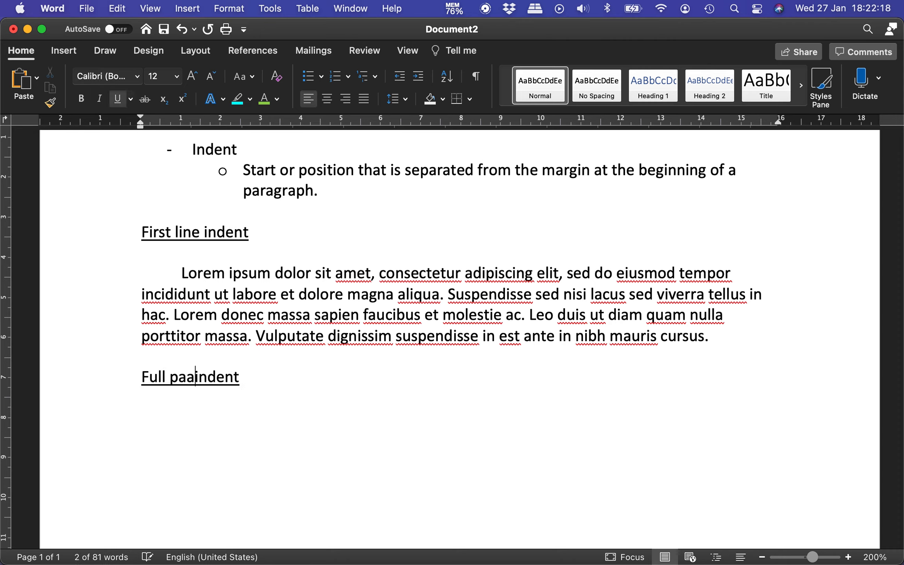
type("graph")
key("super+u")
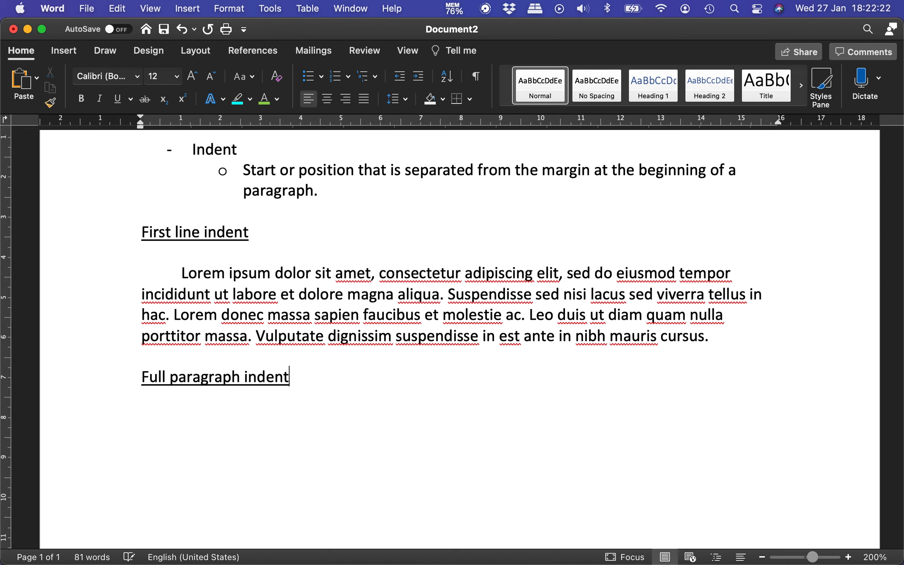
Show the formatting marks and insert a continuous section break after the "Full paragraph indent" heading
left_click(475, 76)
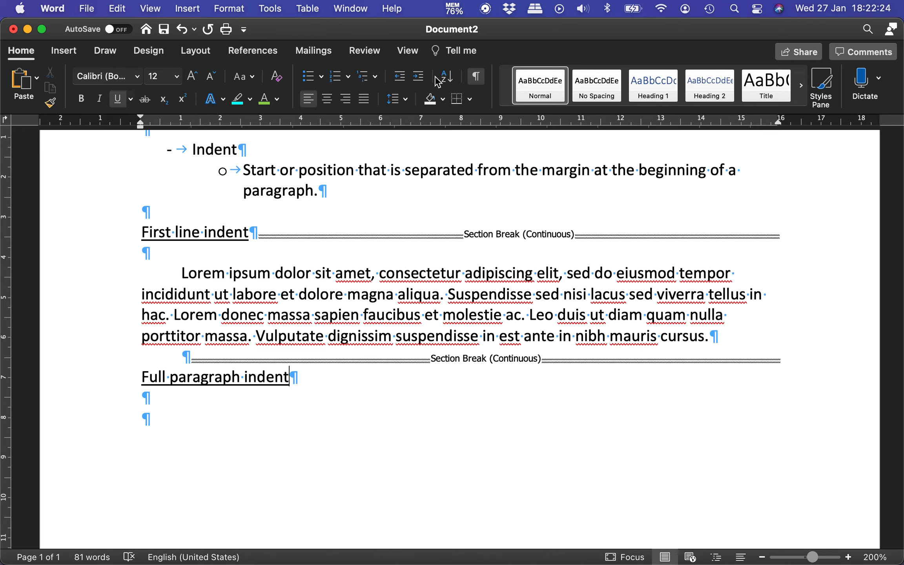
left_click(202, 51)
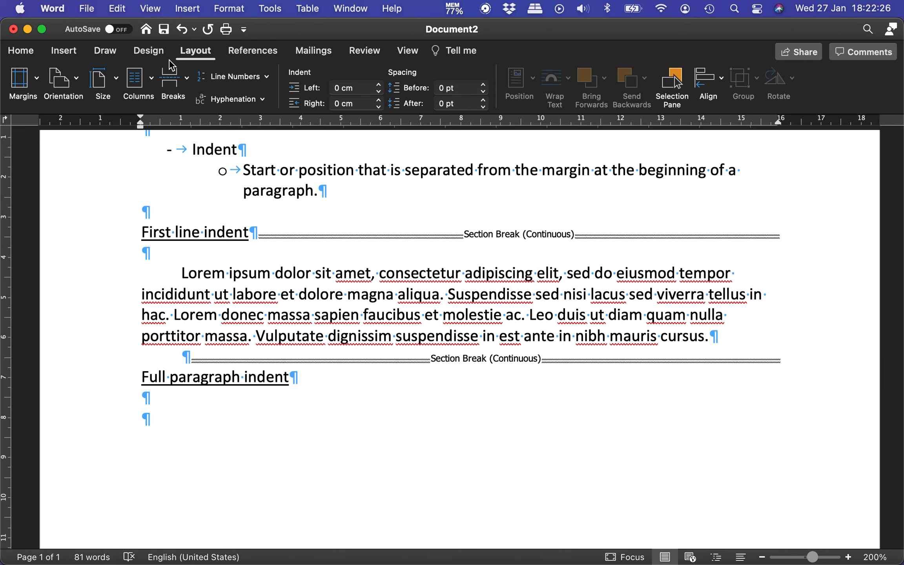
left_click(168, 79)
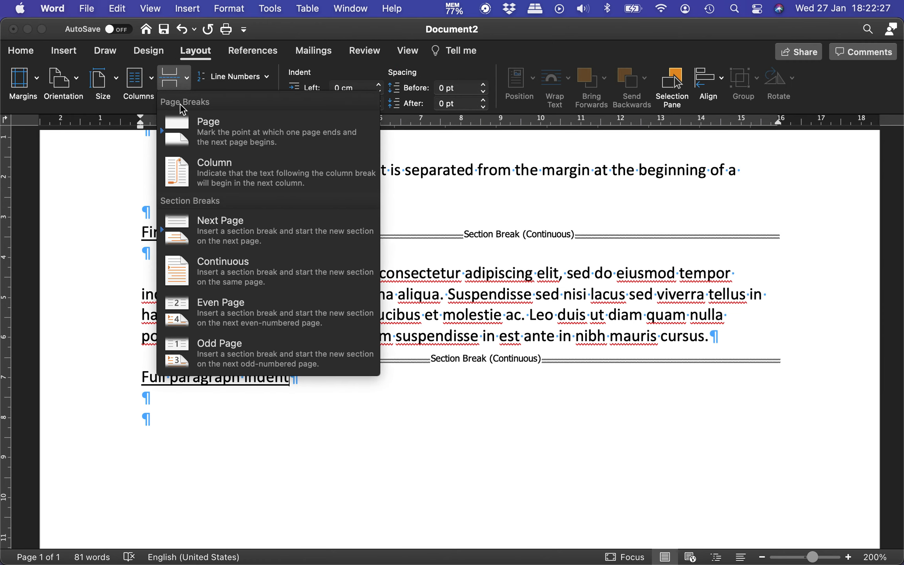
left_click(228, 265)
Insert another continuous section break at the end of the document and add blank lines above it
left_click(180, 439)
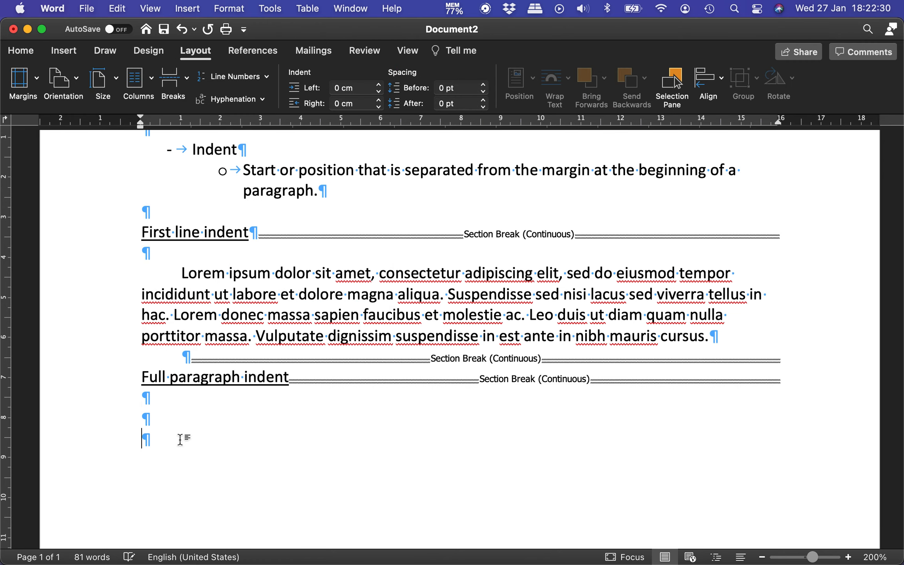
left_click(174, 84)
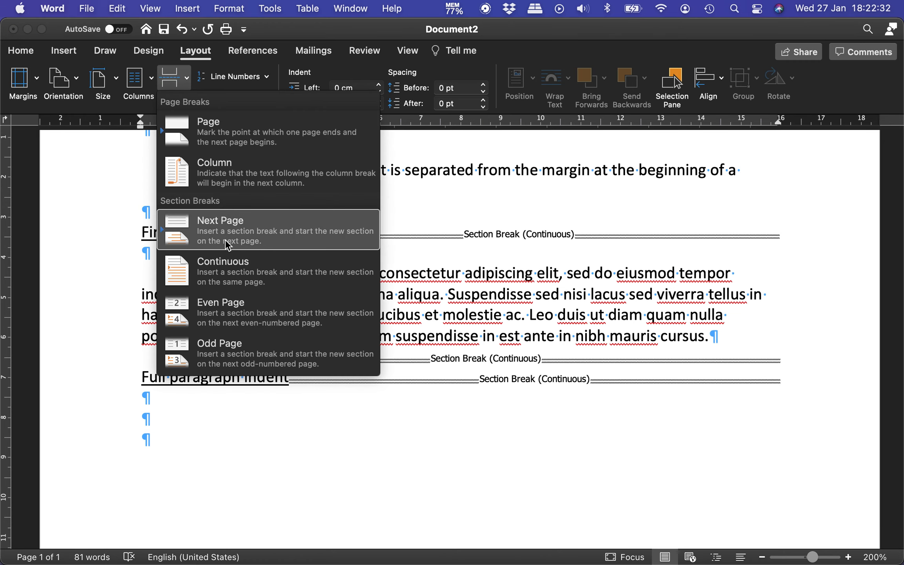
left_click(227, 266)
left_click(180, 403)
key("Return")
key("Return")
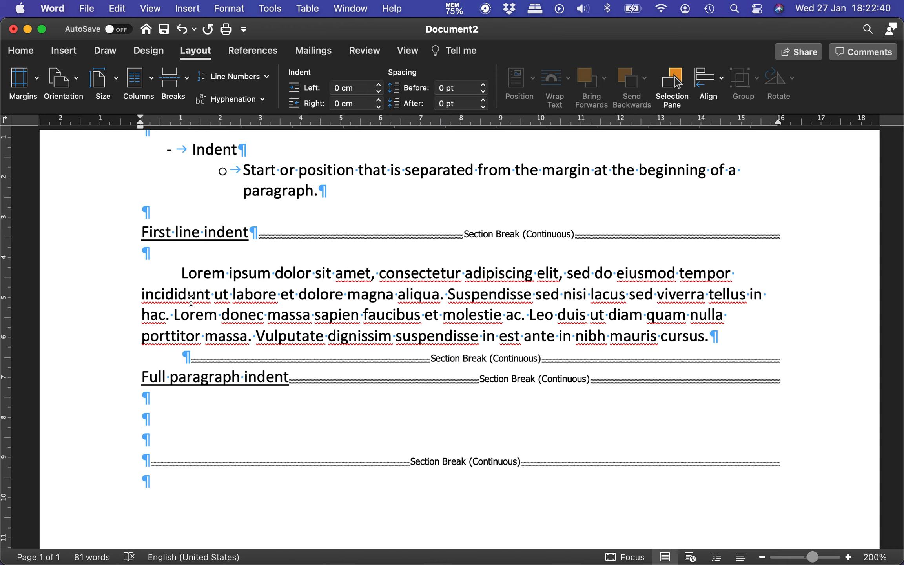
Switch to the Lorem Ipsum Generator page in Chrome and copy the generated five-sentence text
key("ctrl+Up")
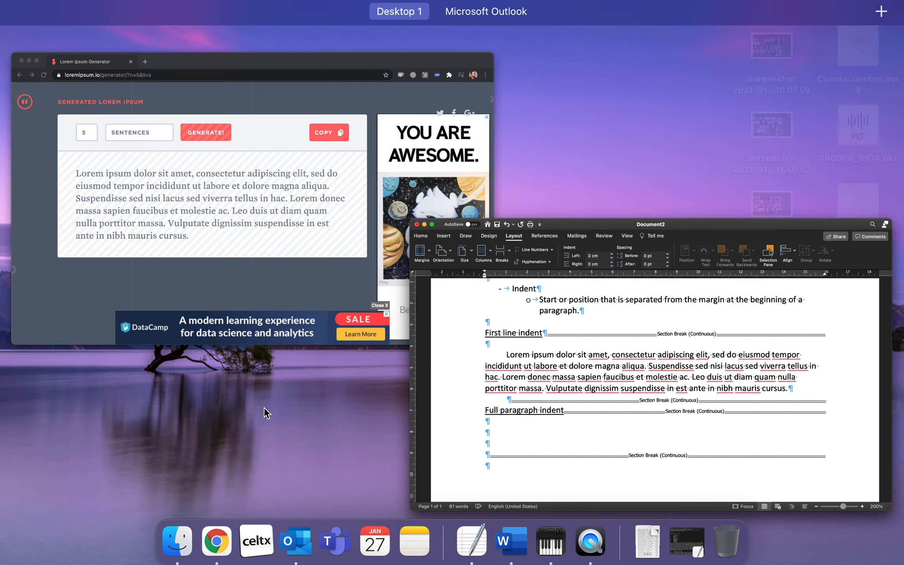
left_click(281, 235)
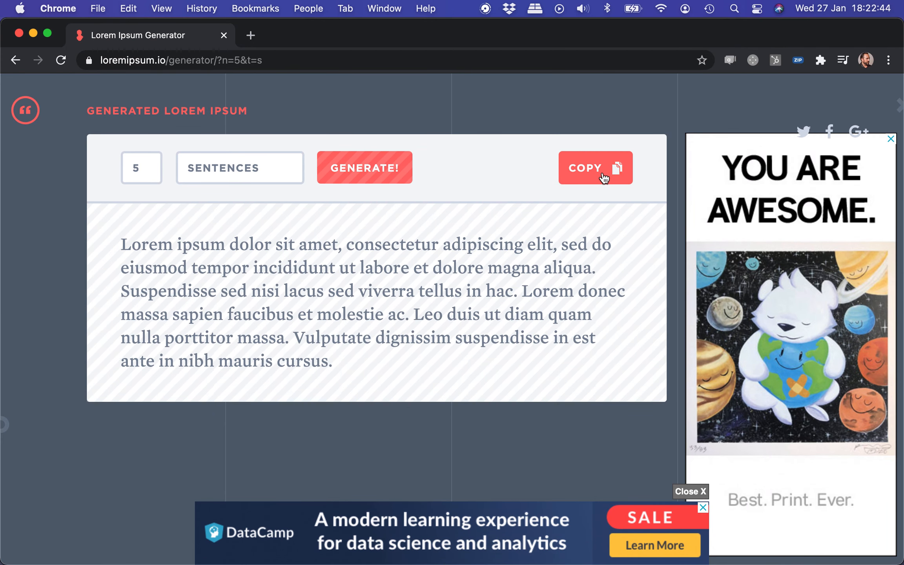
left_click(604, 179)
Return to Document2 in Word and insert the copied text under "Full paragraph indent" using Paste Special
key("ctrl+Up")
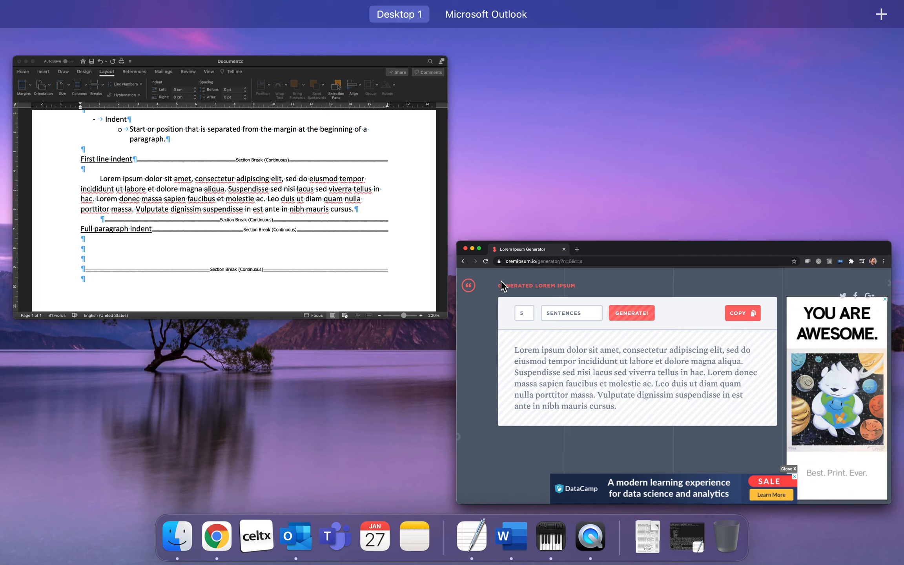
left_click(290, 213)
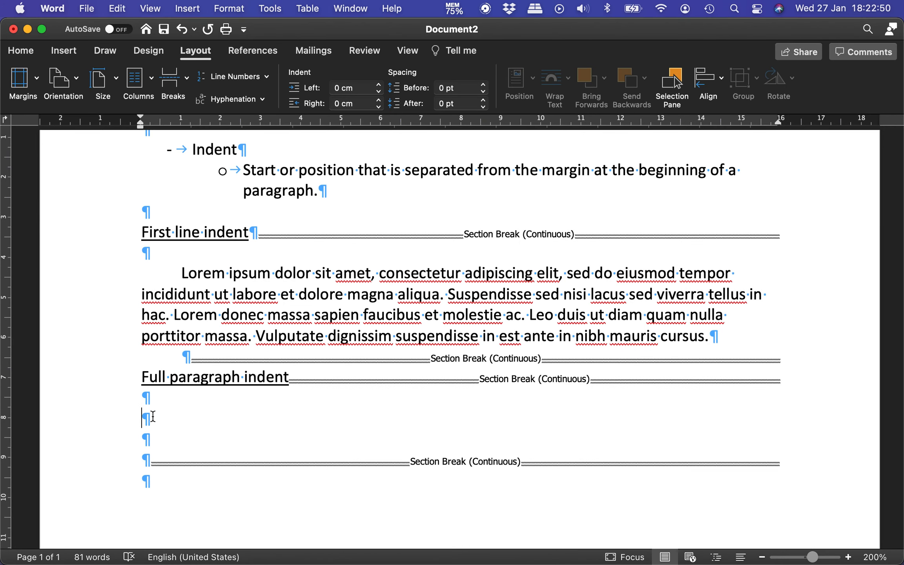
left_click(95, 9)
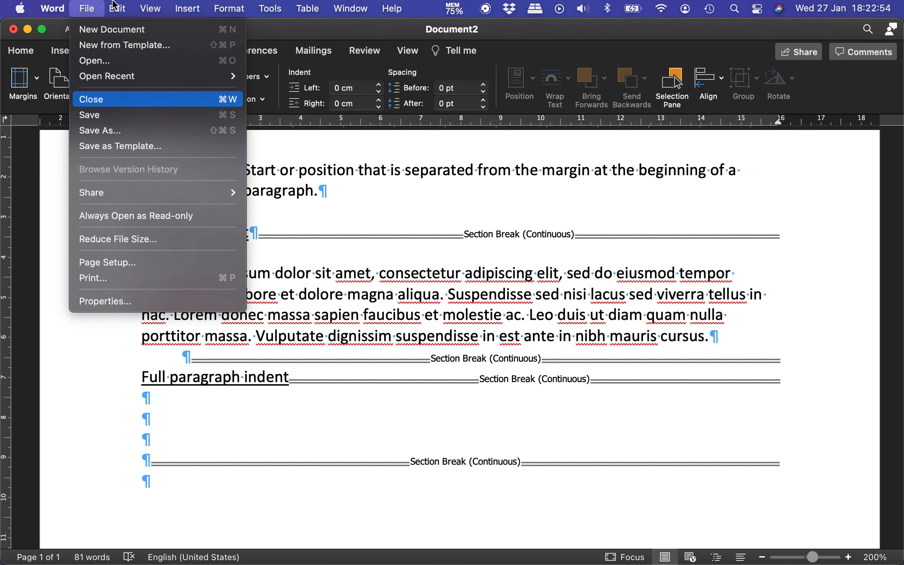
mouse_move(117, 9)
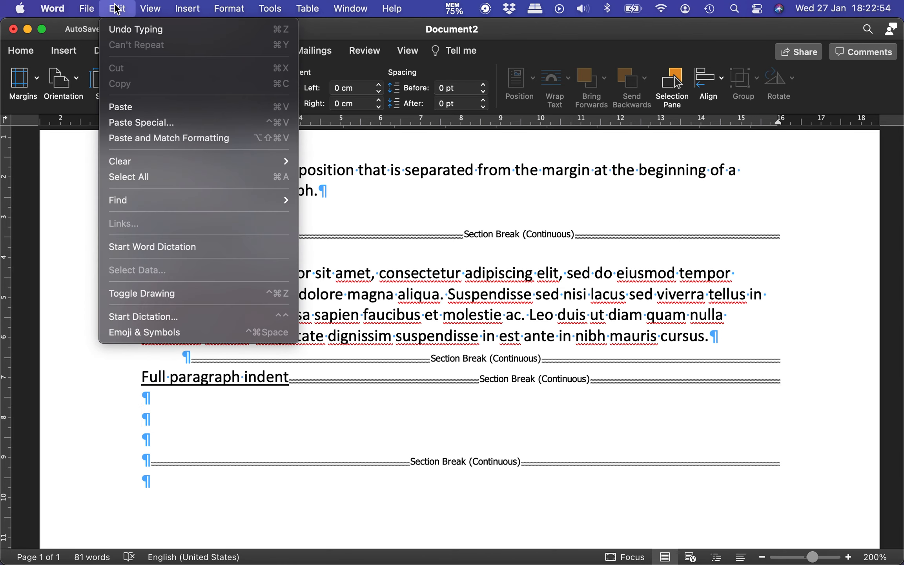
left_click(198, 125)
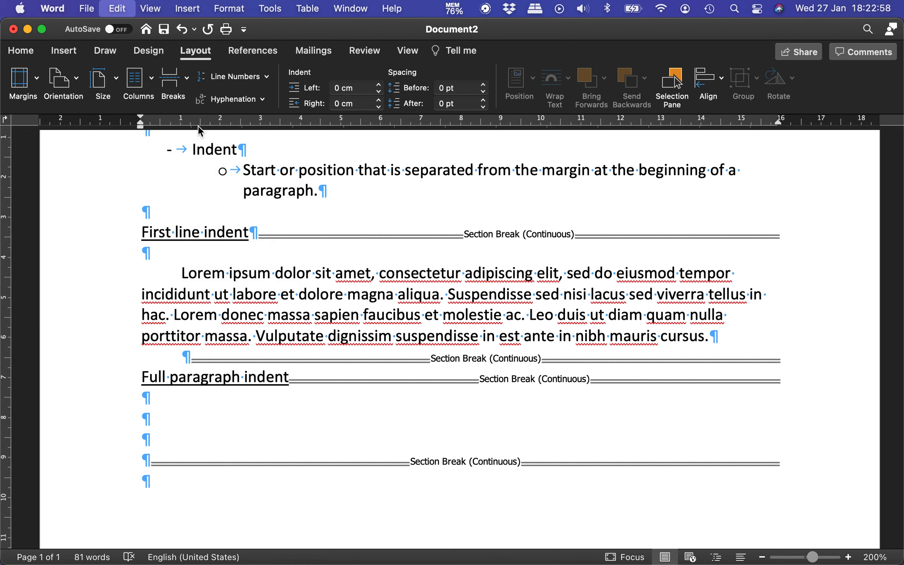
left_click(321, 205)
key("Return")
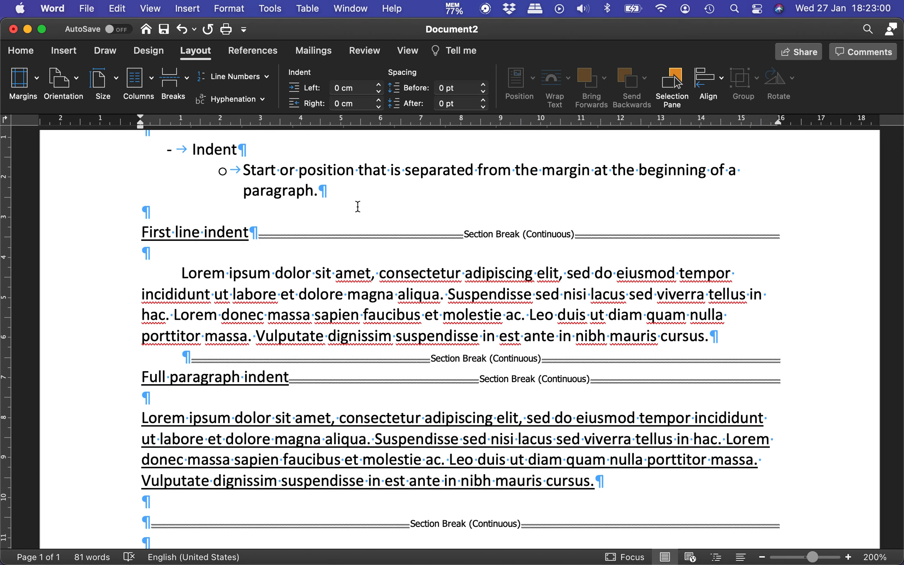
Remove the underline from the pasted lorem ipsum paragraph and delete the extra blank line below it
left_click_drag(142, 400, 583, 501)
left_click(371, 438)
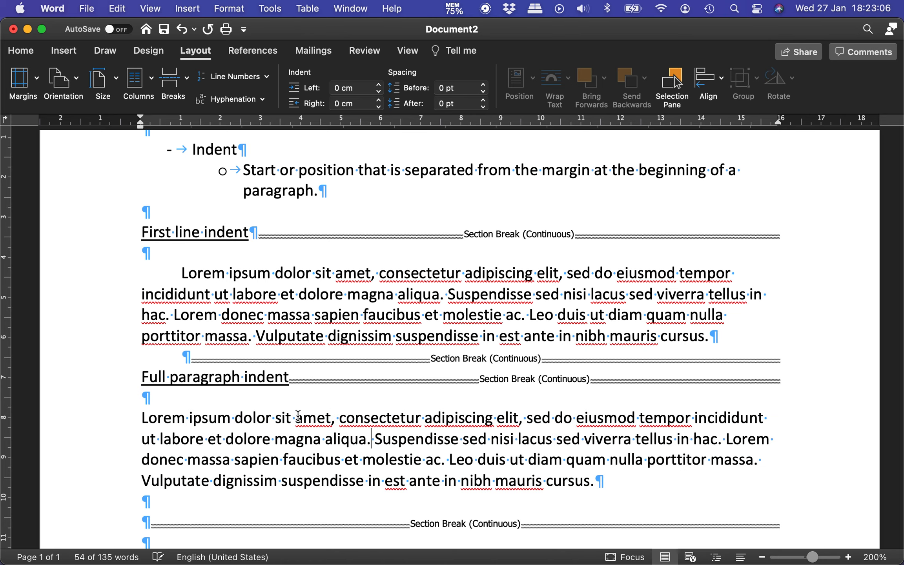
scroll(336, 487, "down", 5)
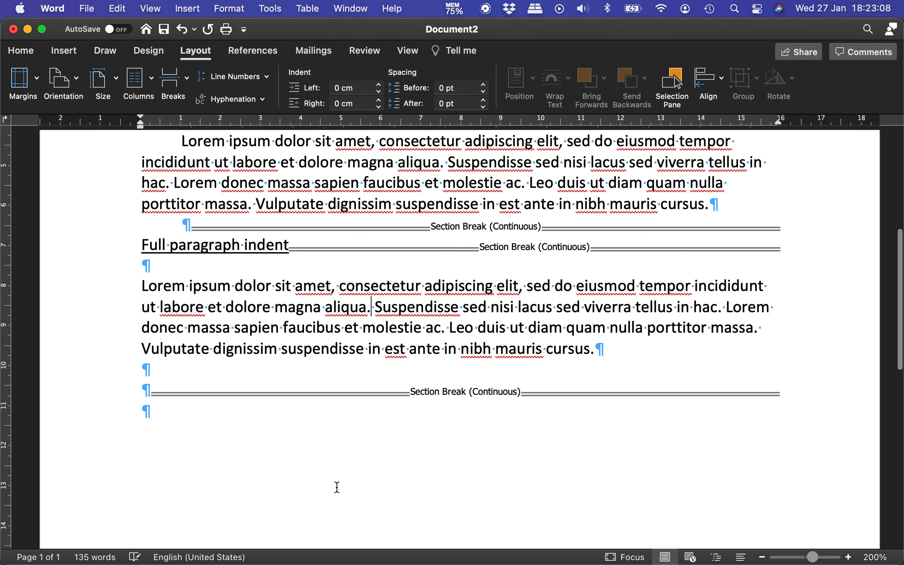
left_click(202, 371)
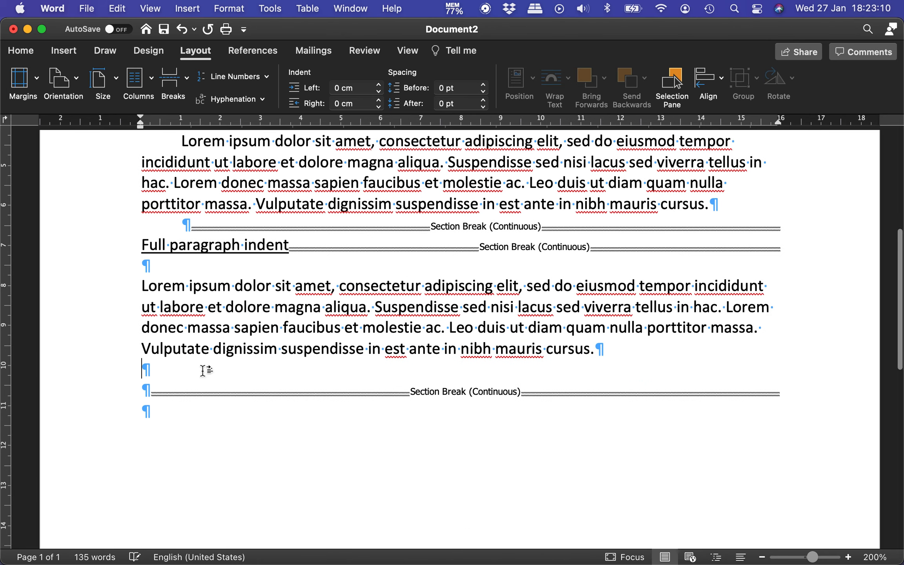
key("BackSpace")
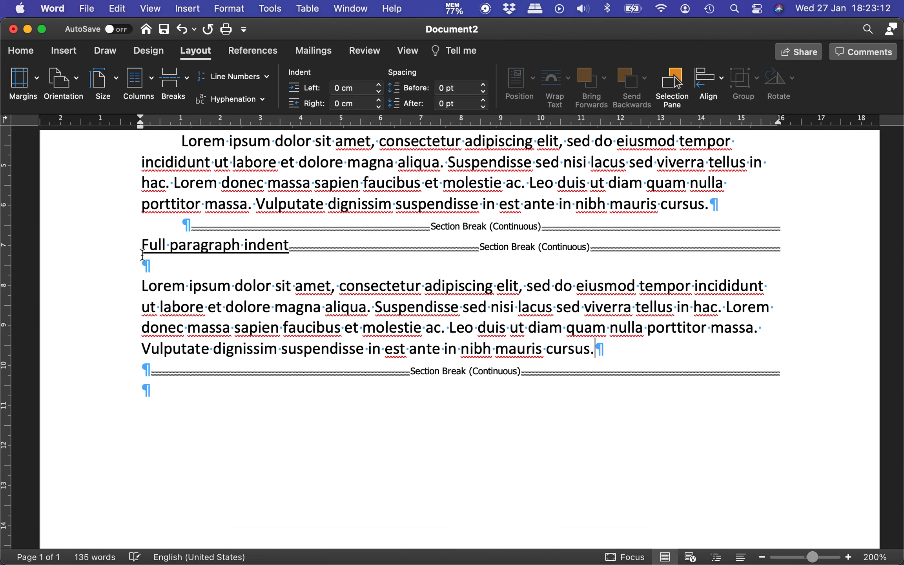
Indent the text under "Full paragraph indent", moving its section's left margin in 2 cm with the left indent at 0 and the right indent at 12 cm
left_click_drag(144, 265, 596, 354)
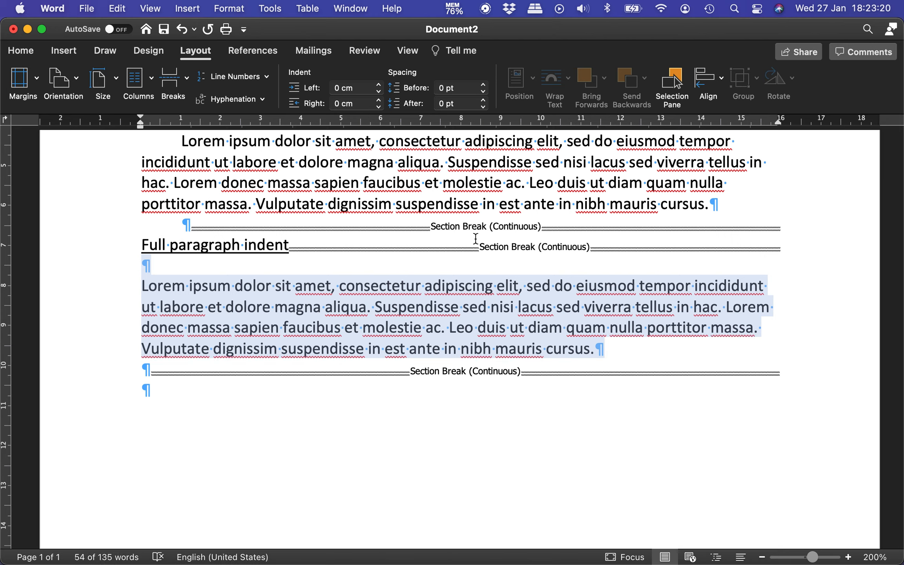
left_click(21, 50)
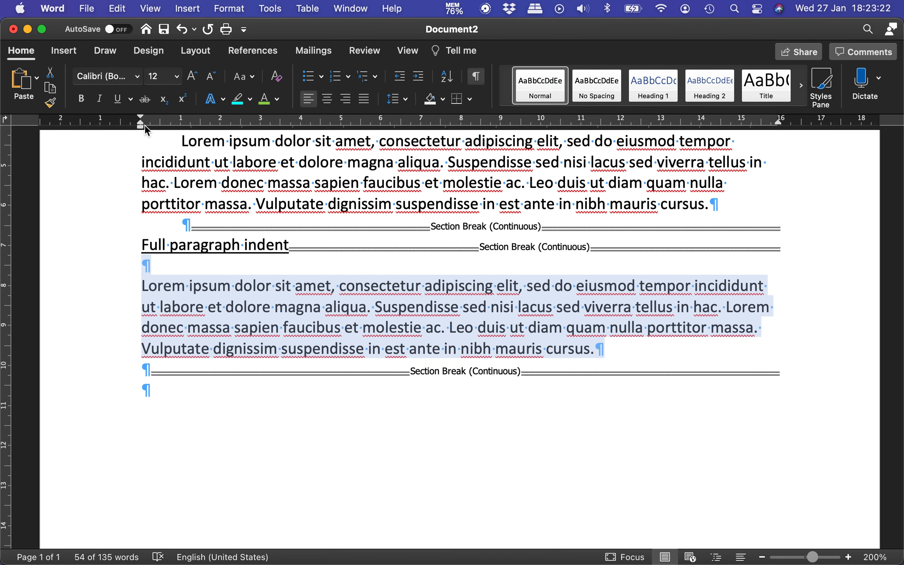
mouse_move(142, 126)
left_mouse_down()
mouse_move(238, 134)
mouse_move(222, 138)
left_mouse_up()
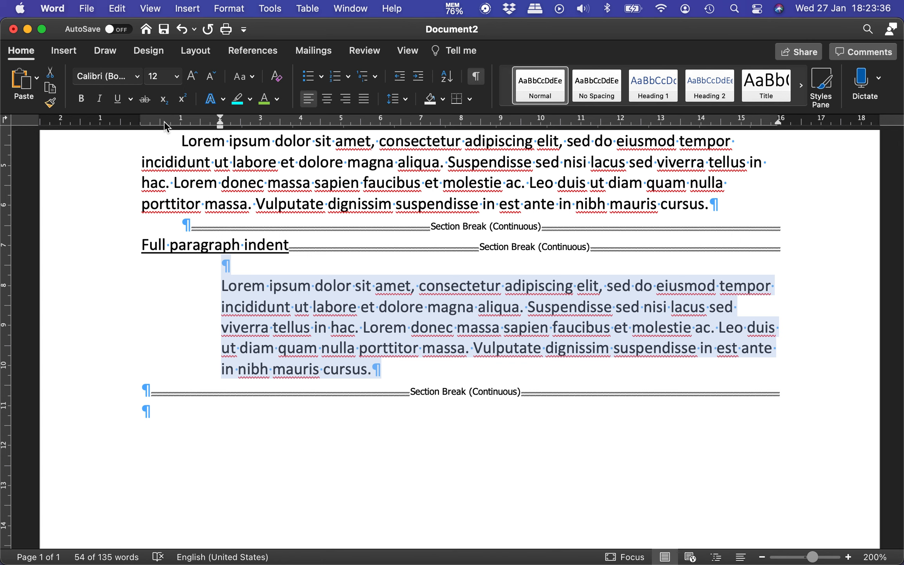
left_click_drag(141, 122, 220, 124)
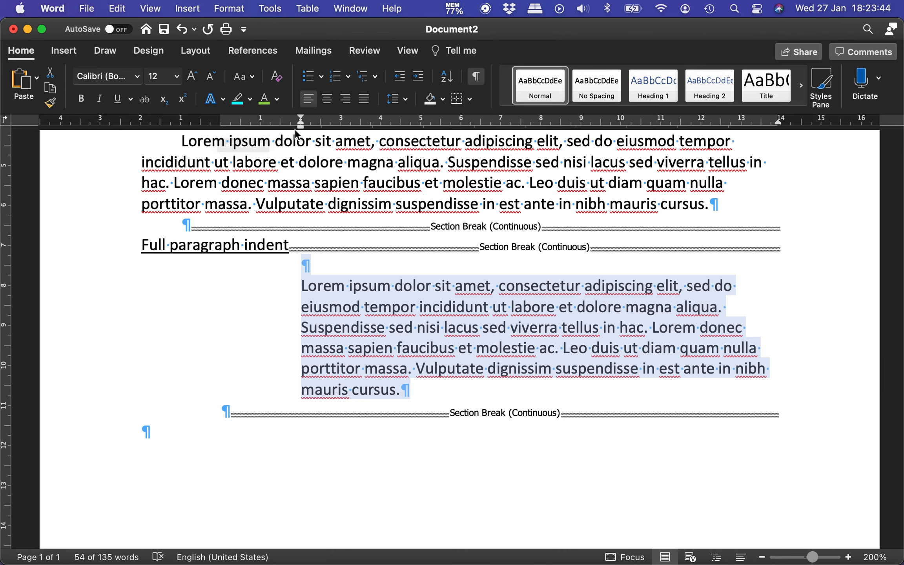
left_click_drag(300, 125, 220, 125)
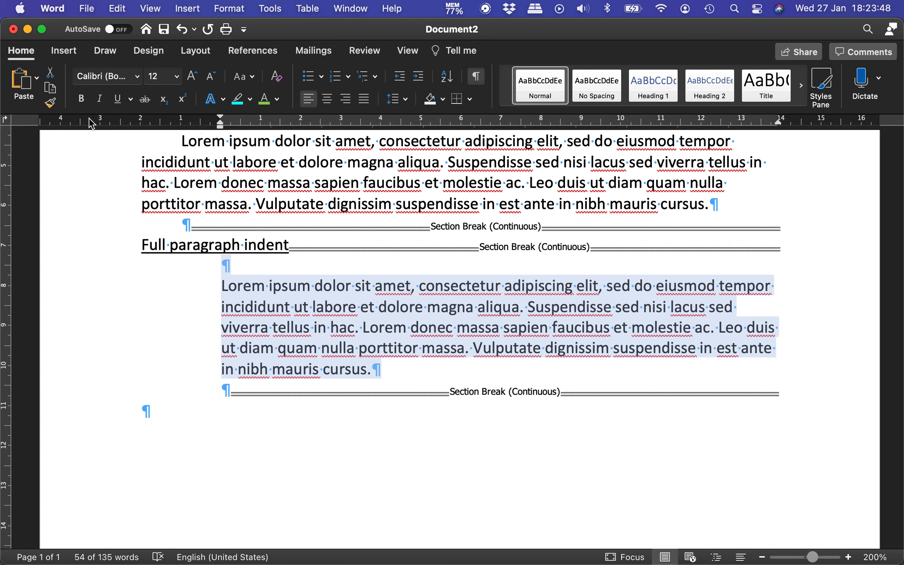
left_click_drag(777, 122, 700, 122)
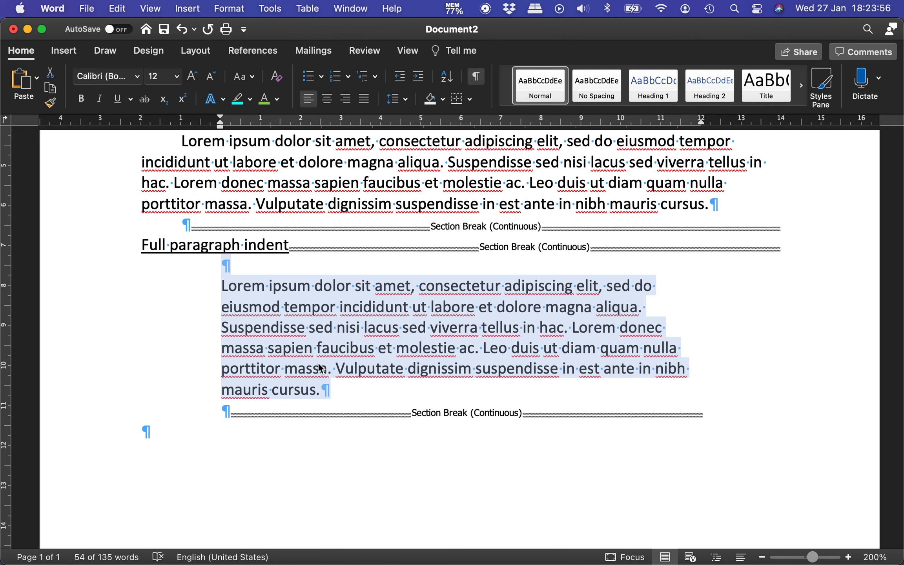
Justify the indented lorem ipsum paragraph and hide the formatting marks throughout the document
left_click(364, 99)
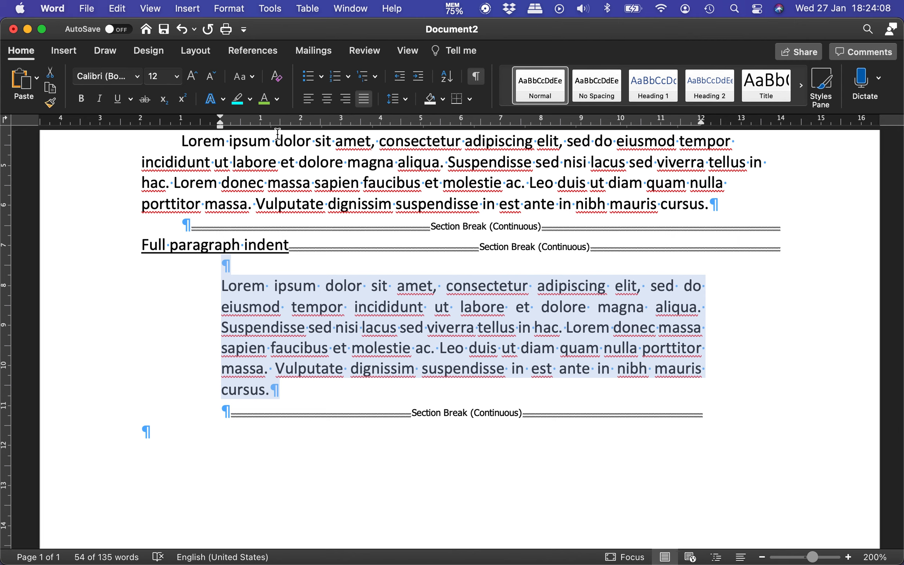
left_click(277, 433)
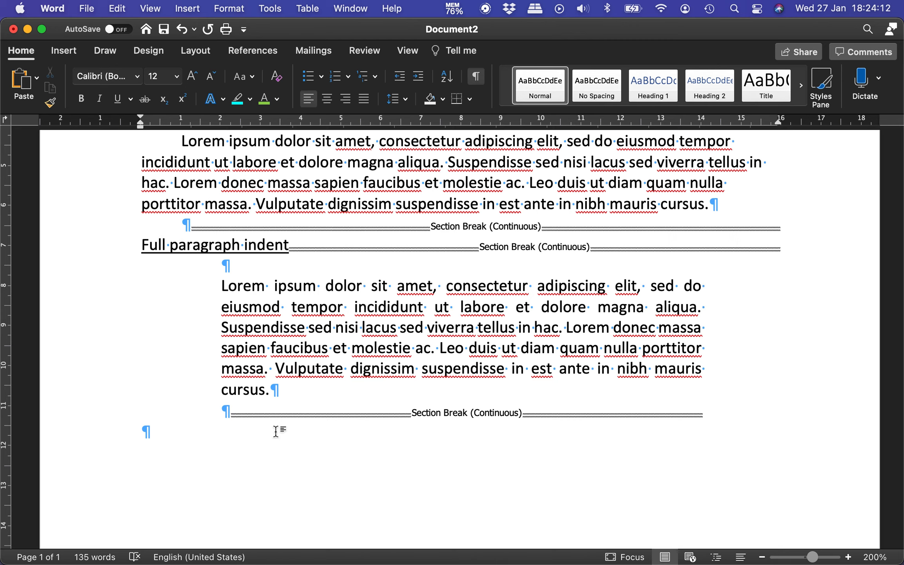
left_click(474, 78)
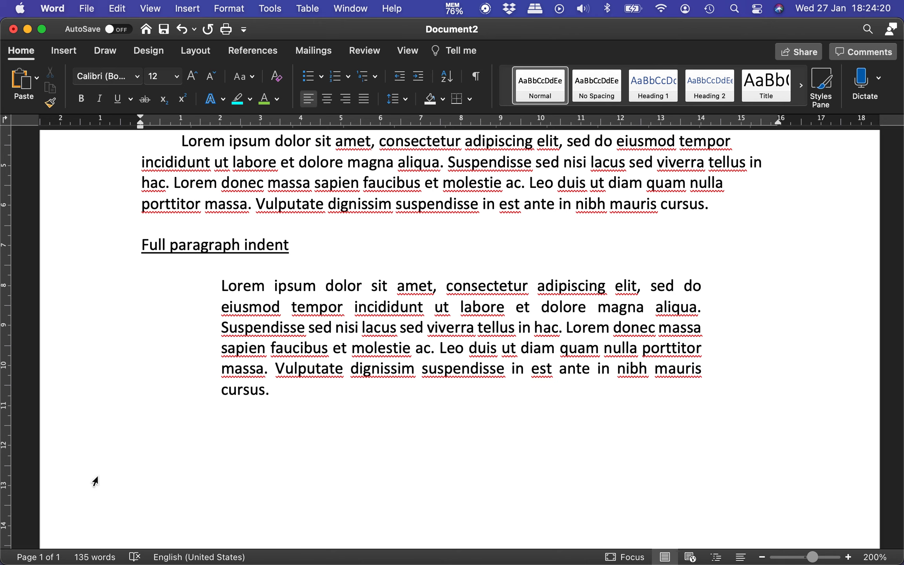
Add the underlined heading "Line and paragraph spacing" below the indented paragraph, followed by a blank line
scroll(244, 485, "down", 2)
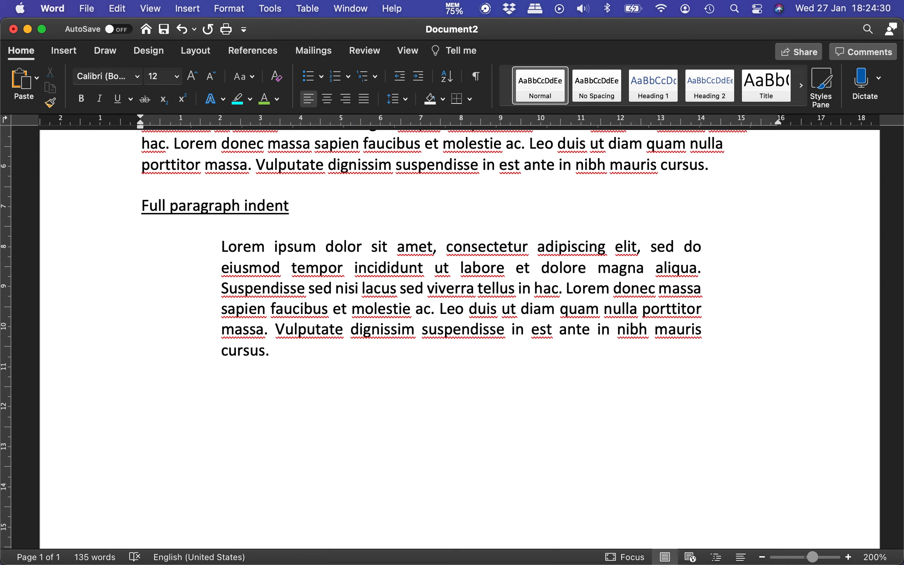
type("Line and paragraph spa")
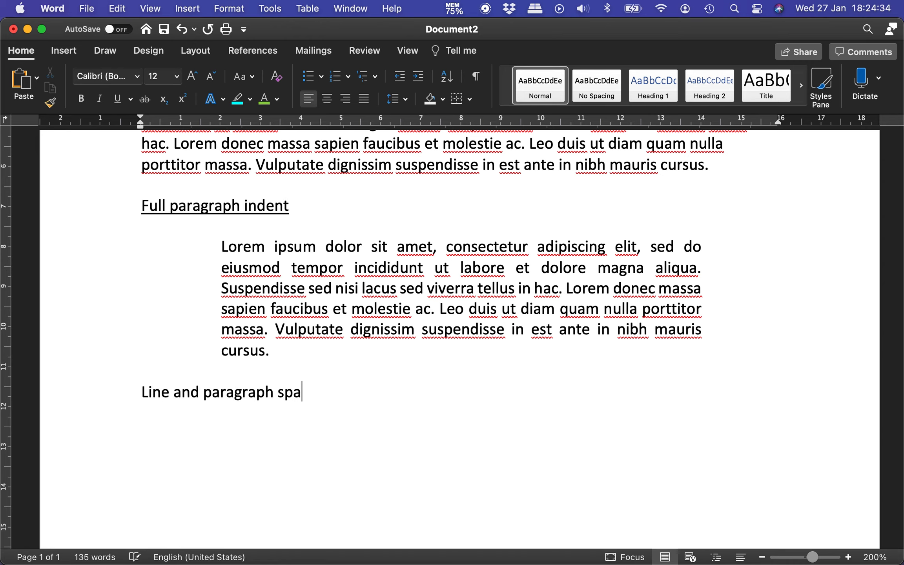
type("cing")
key("super+shift+Left")
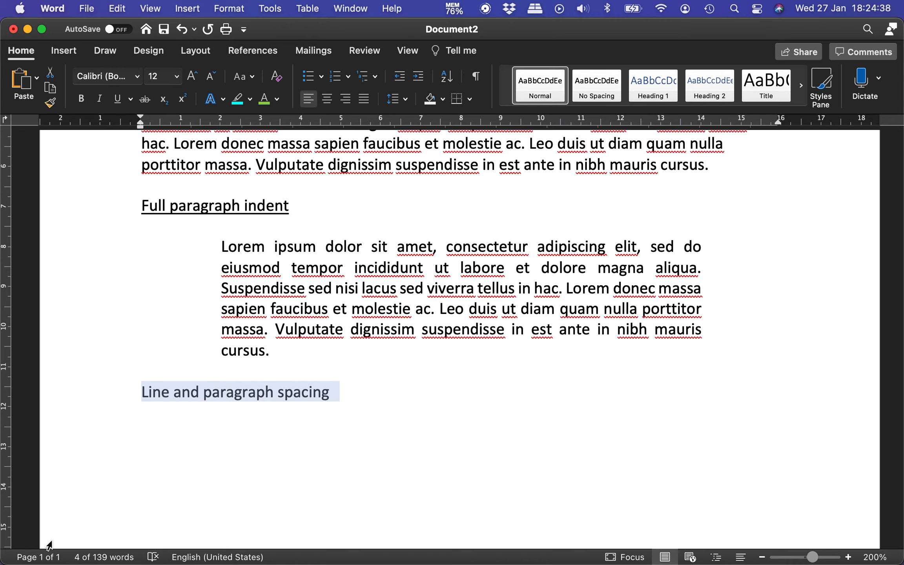
key("Right")
key("Return")
key("shift+Down")
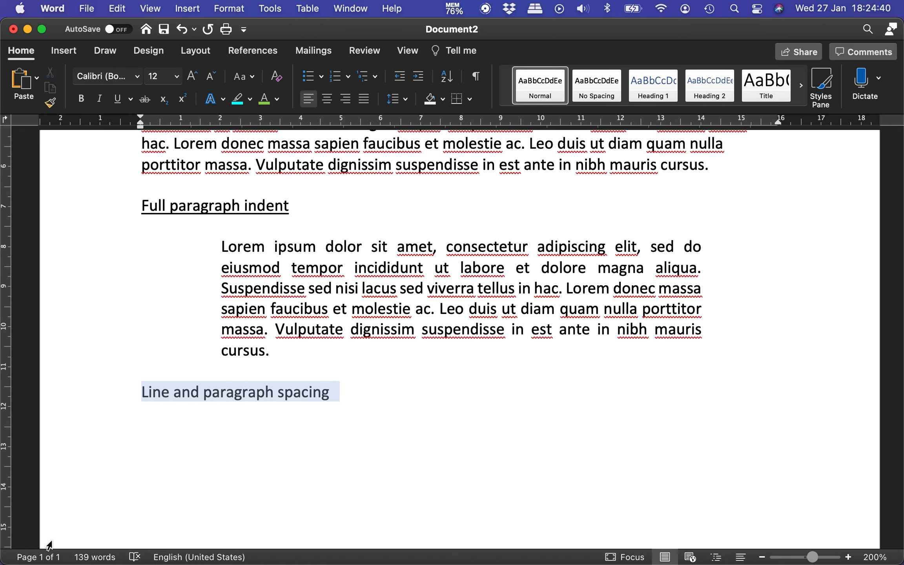
key("super+u")
key("Right")
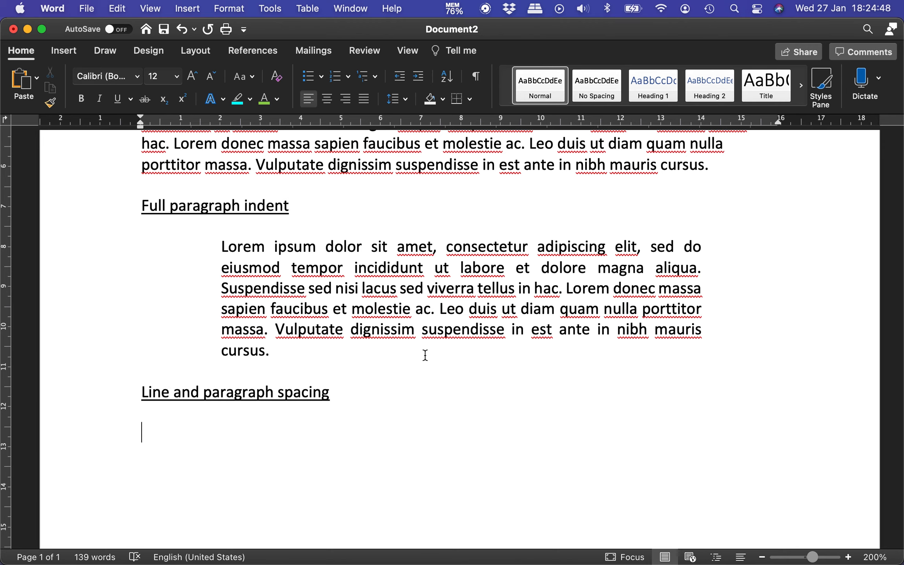
Switch to the Lorem Ipsum Generator page in Chrome, generate 3 paragraphs and copy the resulting text
key("ctrl+Up")
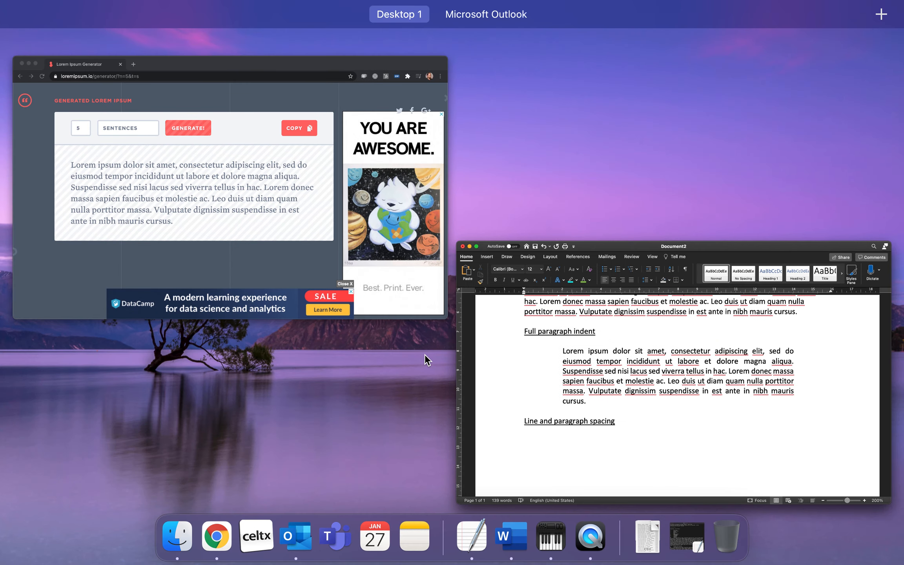
left_click(312, 161)
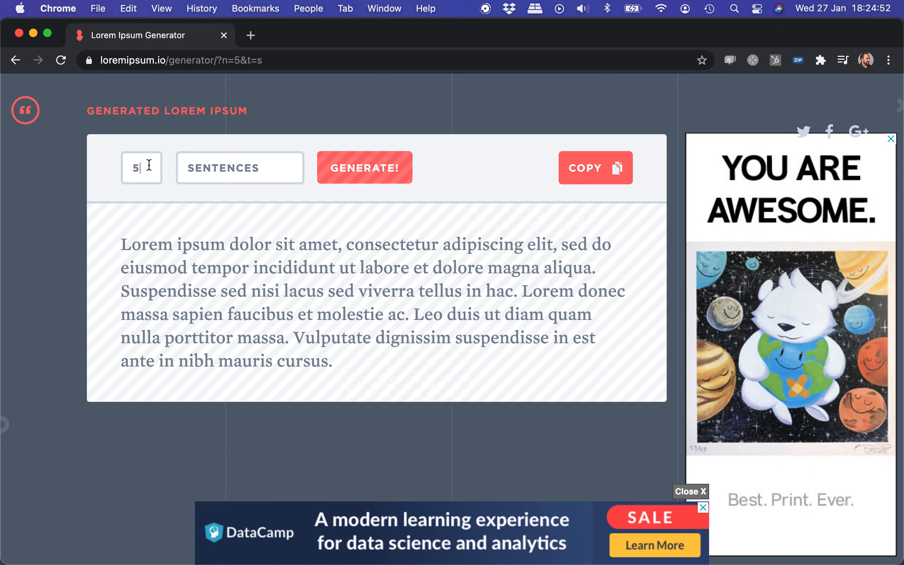
left_click(273, 180)
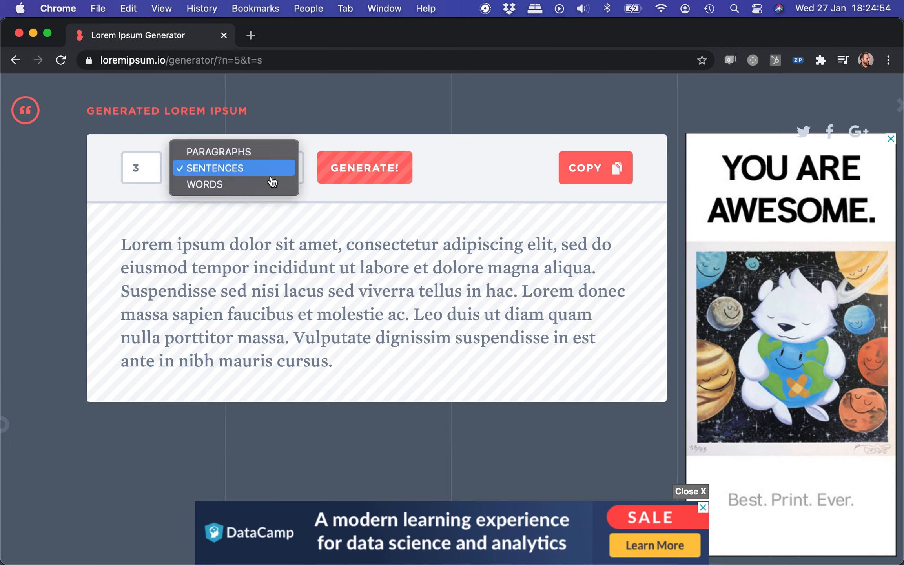
left_click(263, 158)
left_click(359, 168)
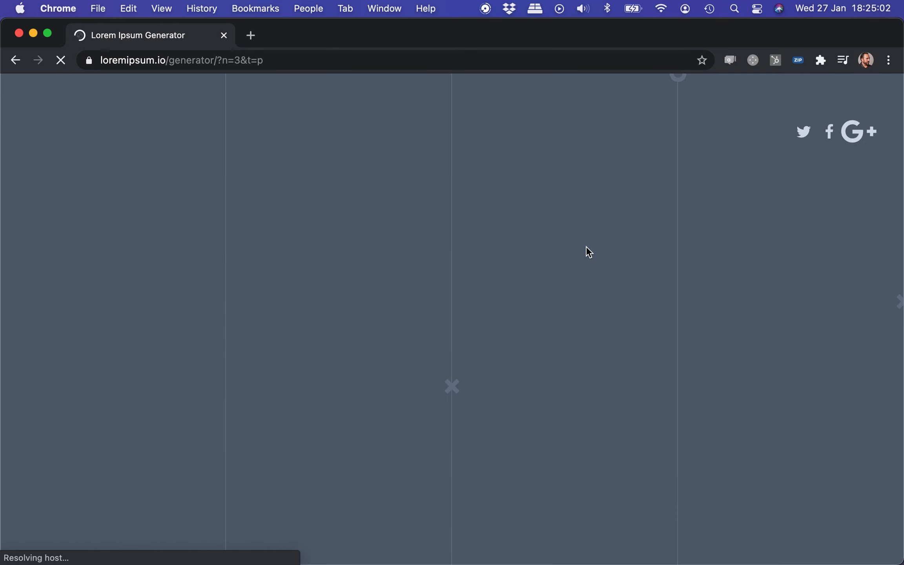
scroll(585, 246, "down", 12)
scroll(585, 251, "up", 12)
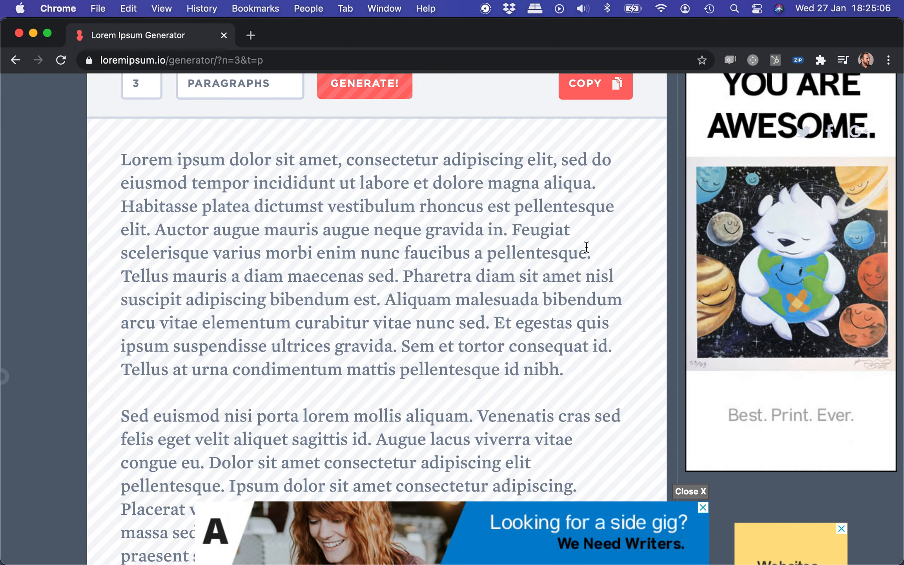
scroll(586, 246, "up", 2)
left_click(595, 149)
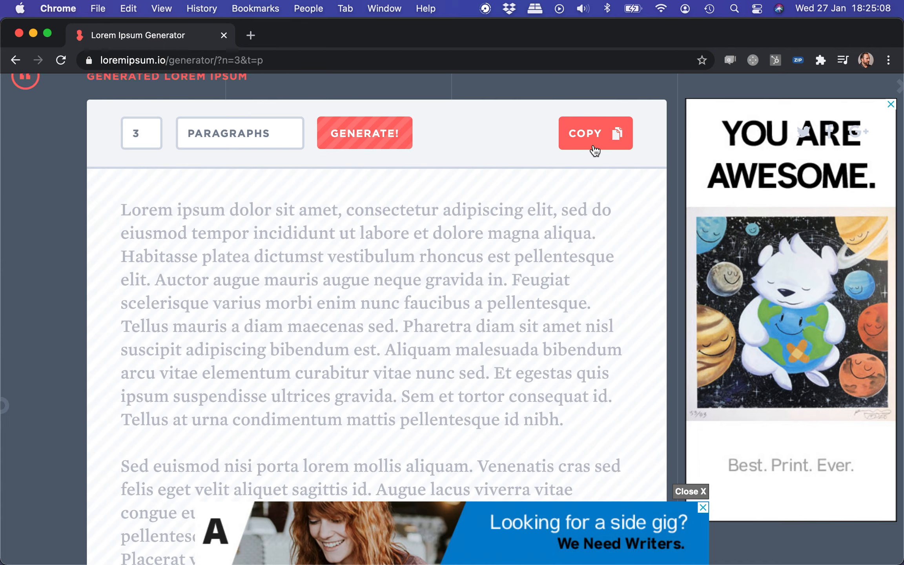
Return to Document2 in Word and insert the copied paragraphs under "Line and paragraph spacing" using Paste Special
key("ctrl+Up")
left_click(327, 243)
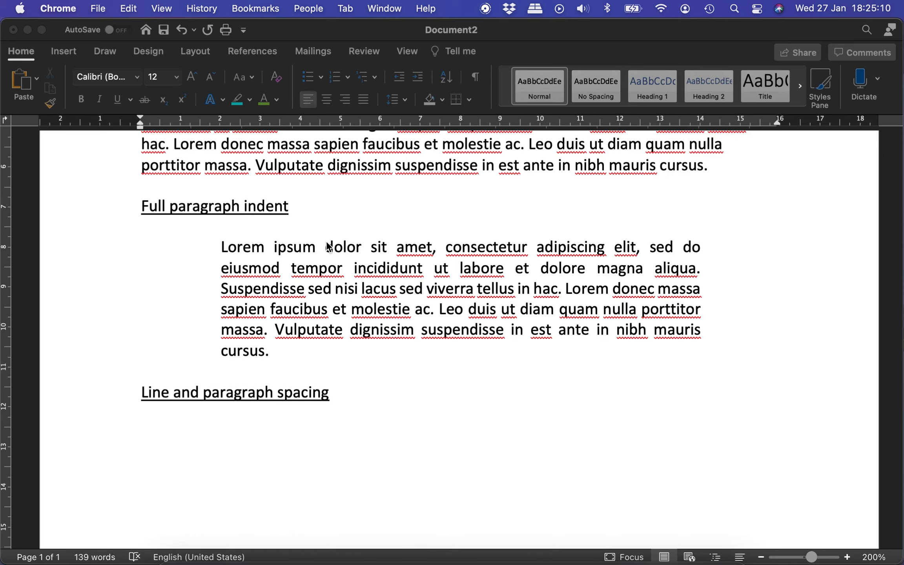
left_click(195, 433)
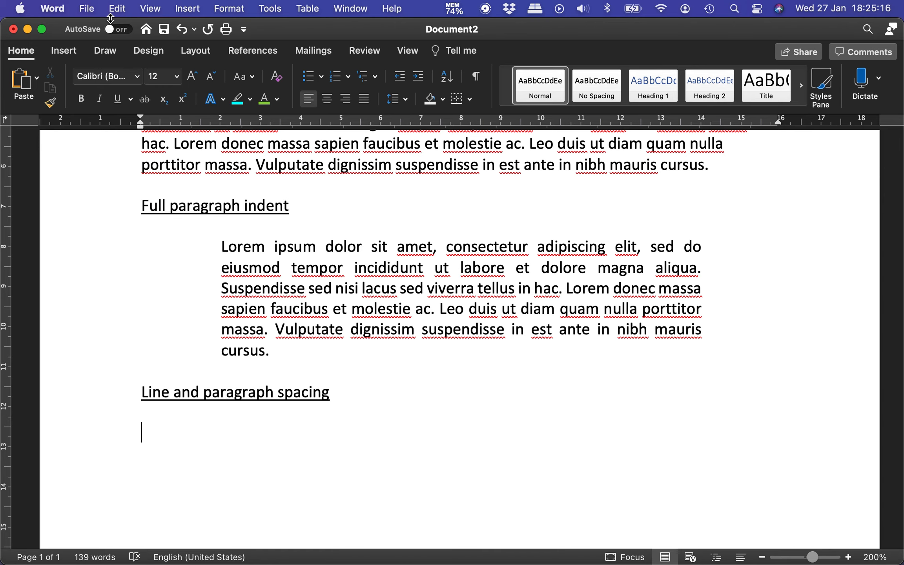
key("ctrl+super+v")
double_click(372, 204)
Shorten the second pasted paragraph by deleting everything from "Cras semper auctor neque" to its end
scroll(403, 383, "up", 15)
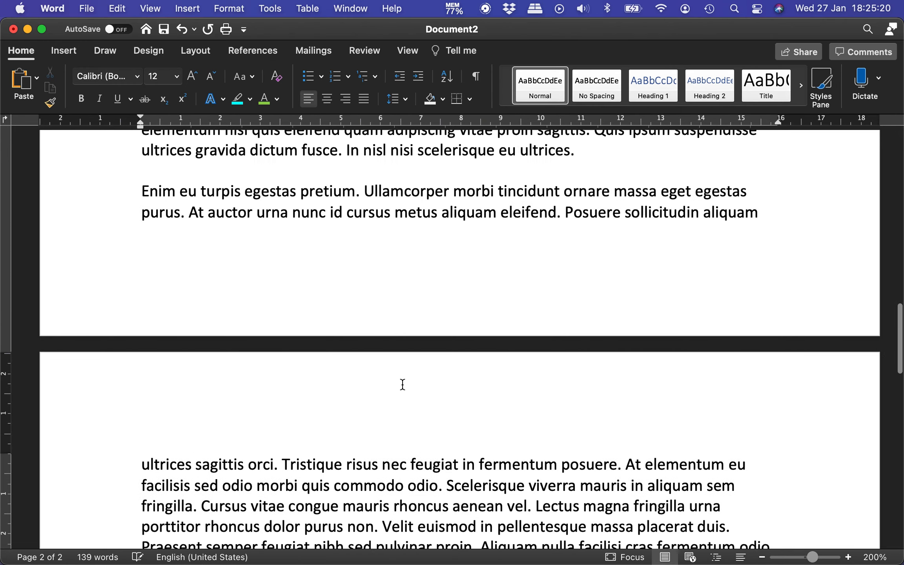
scroll(403, 383, "down", 12)
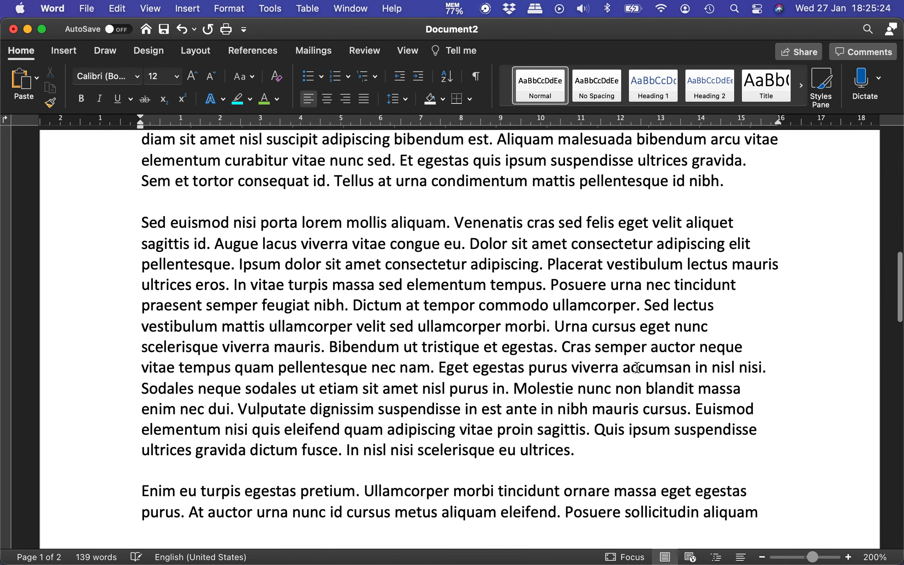
left_click_drag(562, 347, 579, 452)
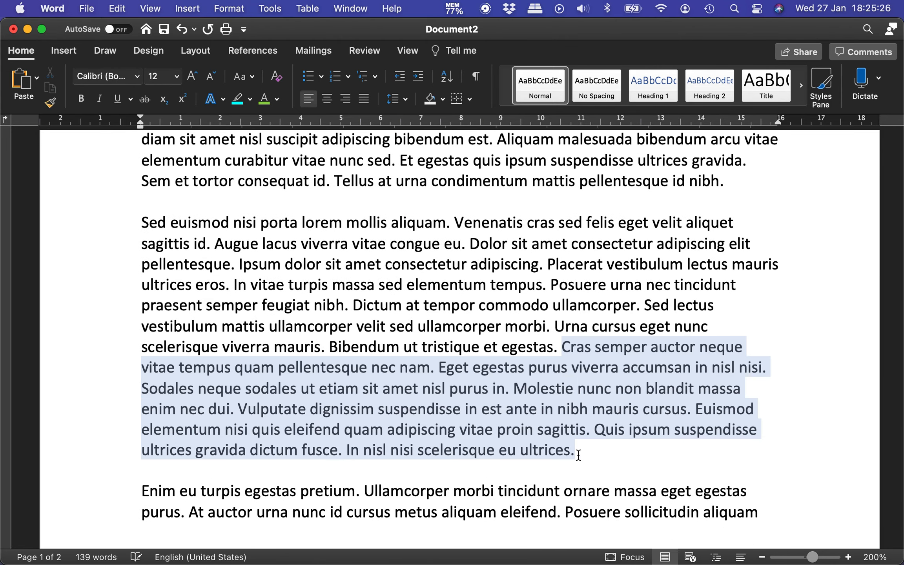
key("BackSpace")
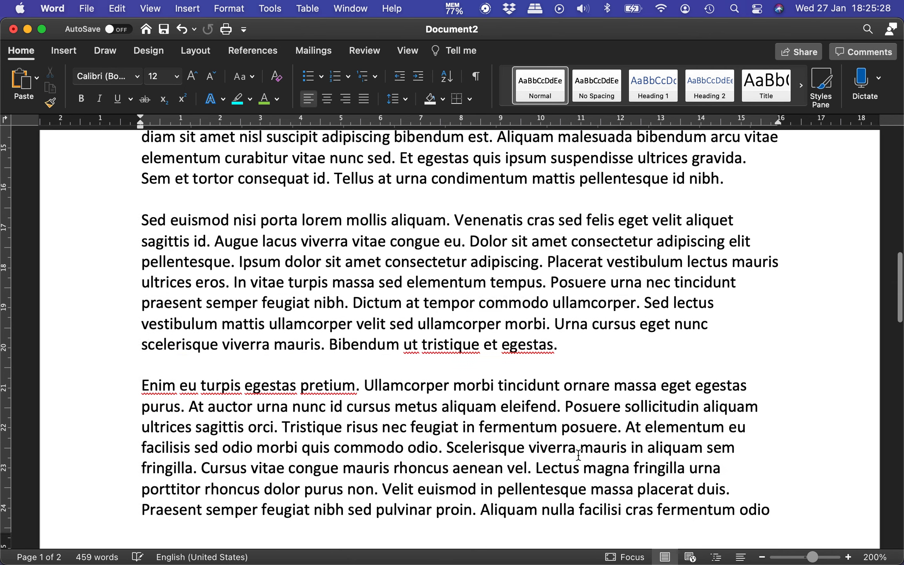
Shorten the third pasted paragraph by deleting everything from "Aliquam nulla facilisi cras fermentum odio" to its end
scroll(578, 455, "down", 5)
scroll(578, 455, "down", 5)
scroll(579, 455, "up", 3)
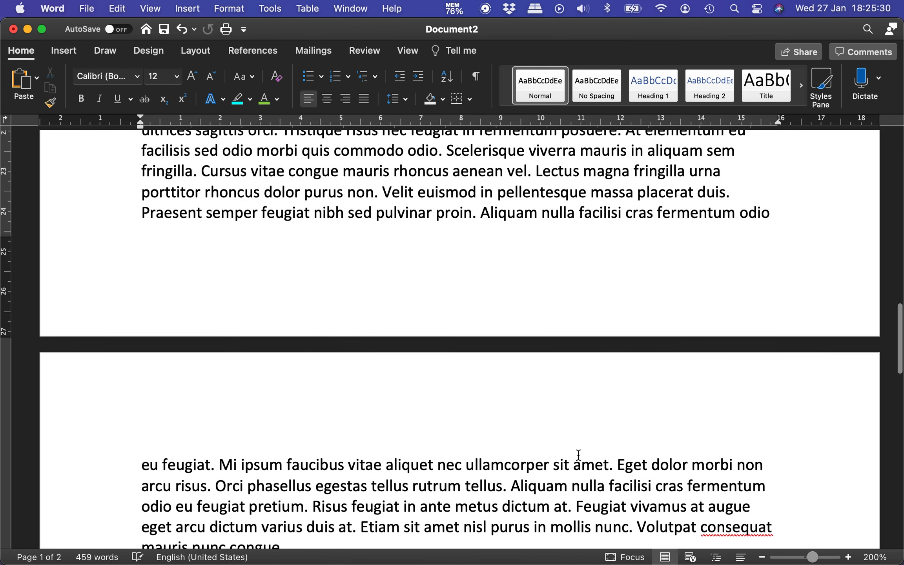
left_click_drag(486, 212, 726, 559)
key("BackSpace")
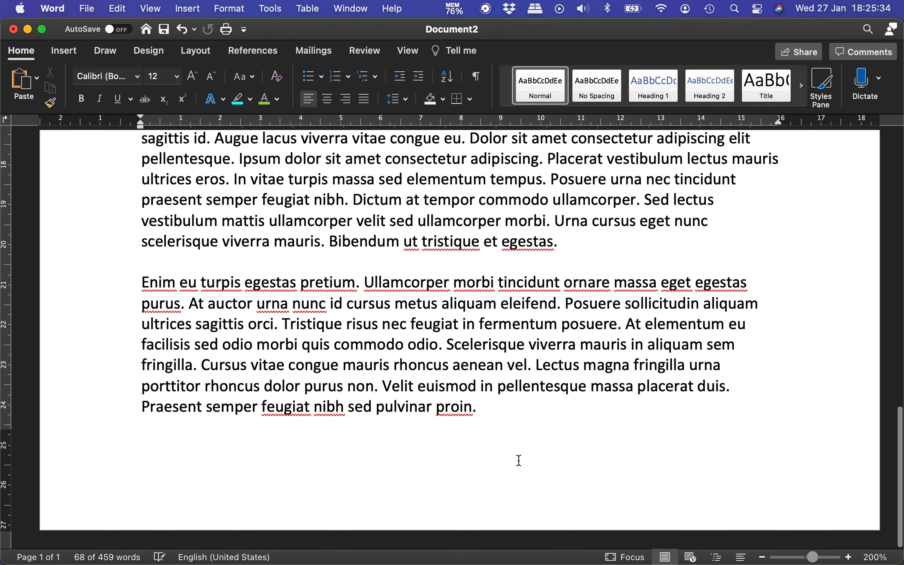
Set the line spacing of the first paragraph under "Line and paragraph spacing" to 1.15
scroll(519, 451, "up", 5)
scroll(519, 447, "up", 2)
scroll(518, 447, "down", 2)
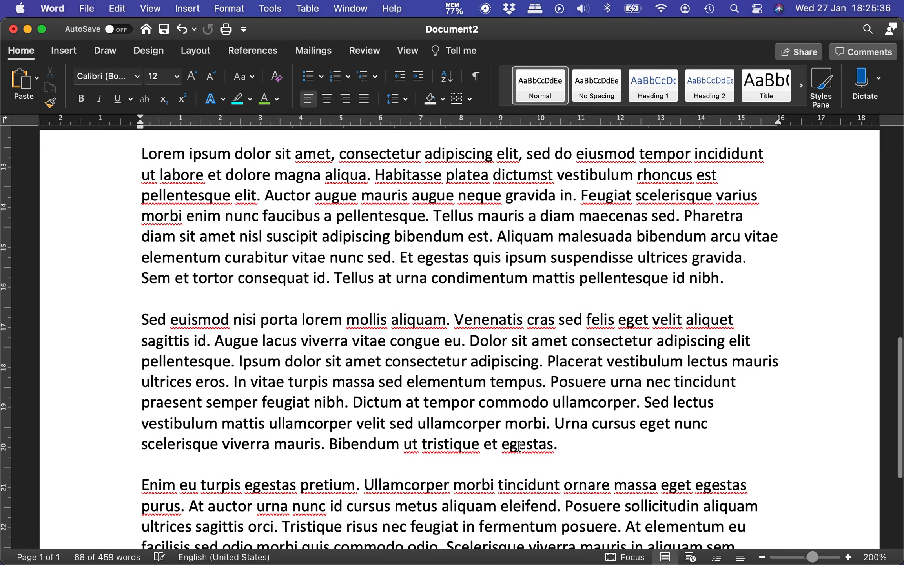
scroll(518, 446, "up", 1)
scroll(519, 446, "up", 1)
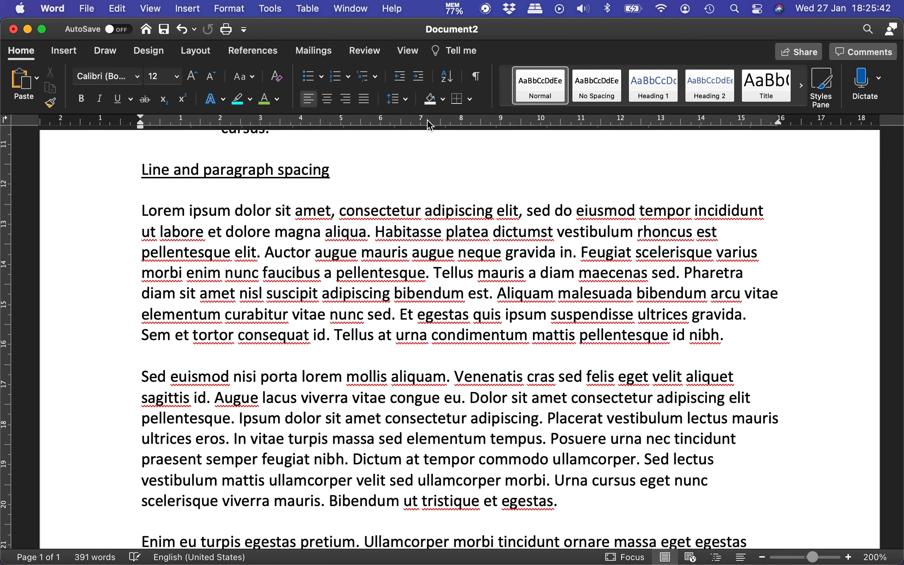
left_click(405, 99)
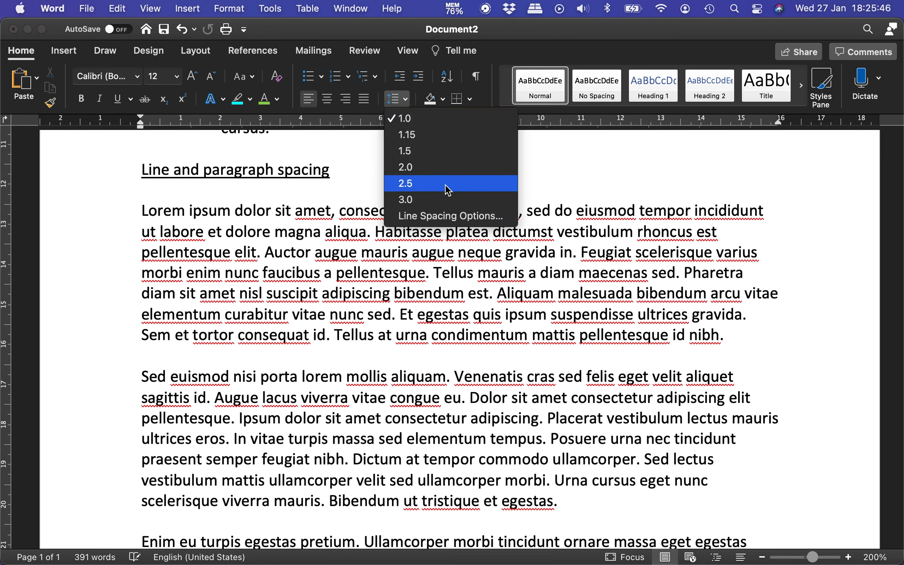
left_click(191, 257)
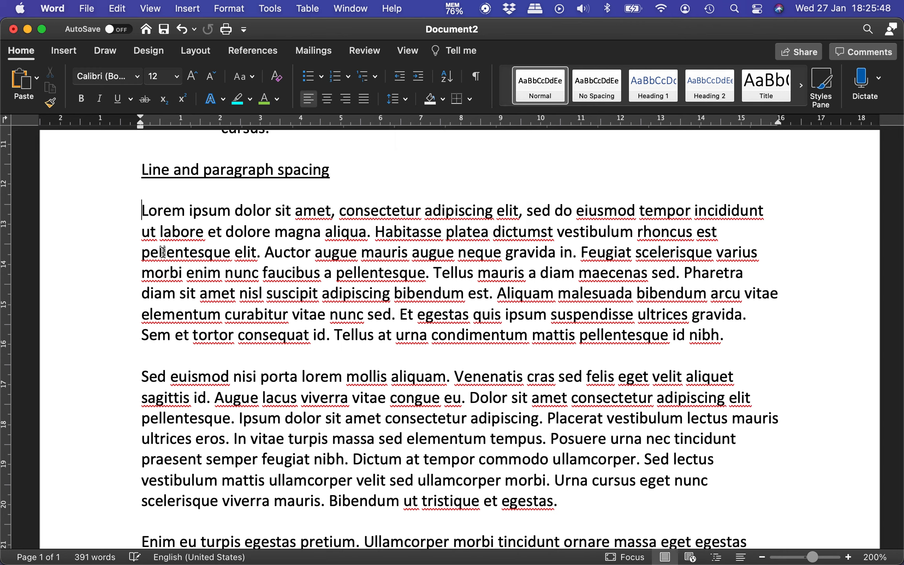
left_click_drag(144, 212, 728, 336)
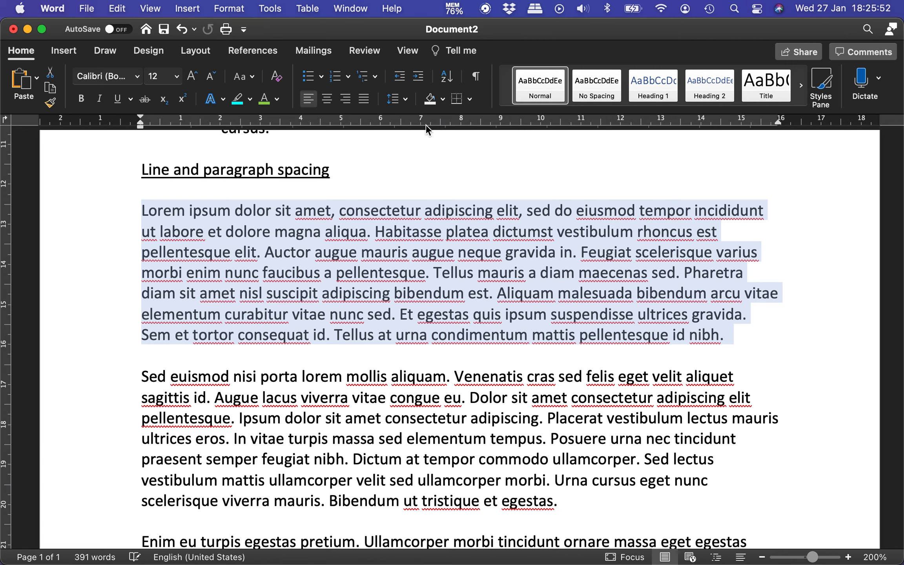
left_click(406, 98)
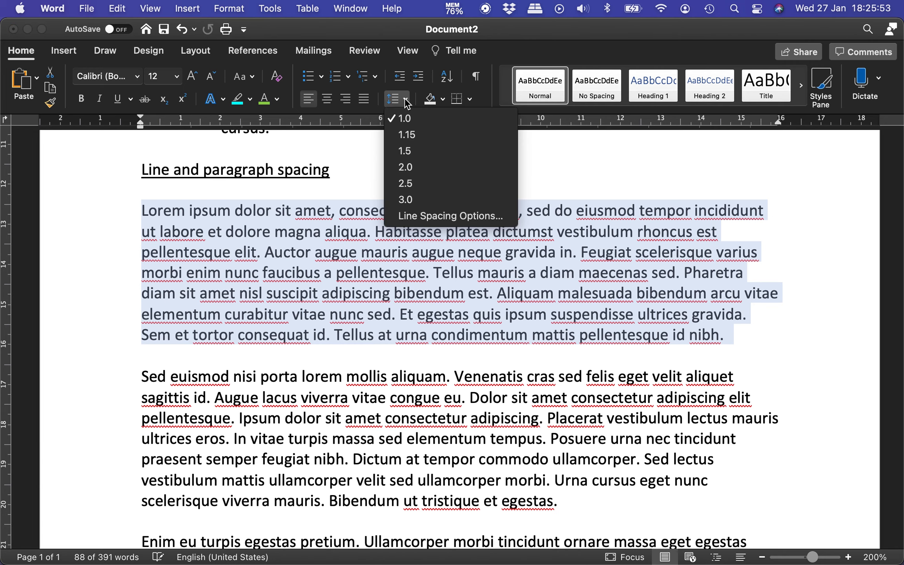
left_click(420, 135)
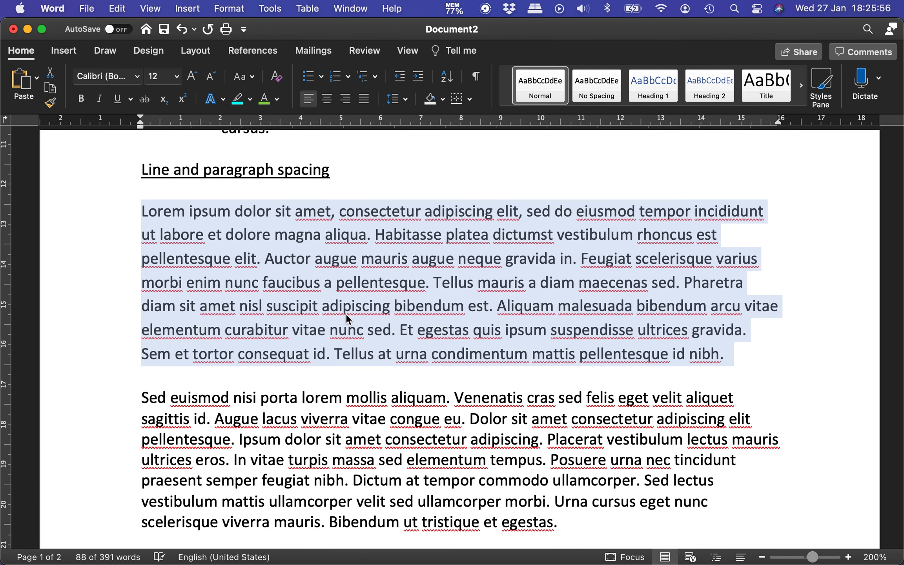
Set the line spacing of the second paragraph, starting "Sed euismod nisi porta", under "Line and paragraph spacing" to 1.5
scroll(345, 317, "down", 5)
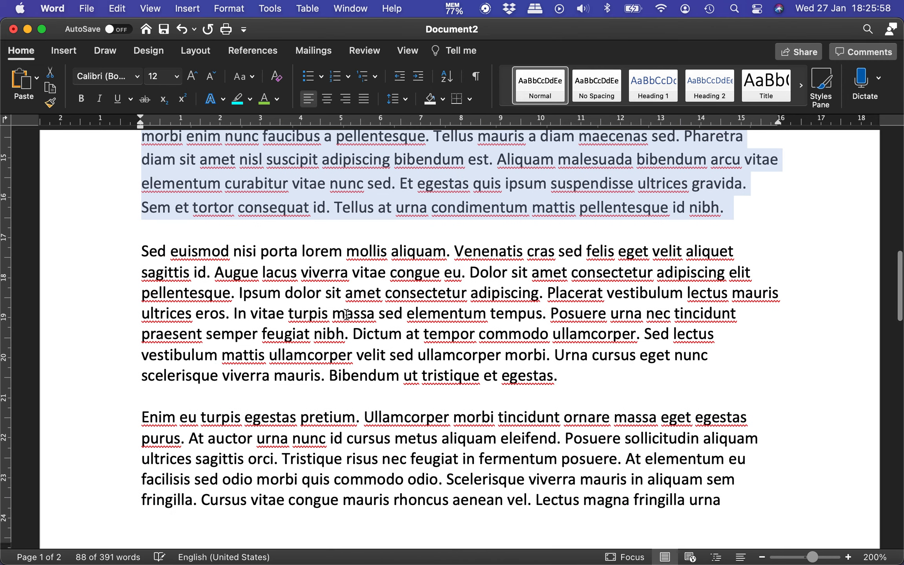
left_click_drag(141, 250, 570, 375)
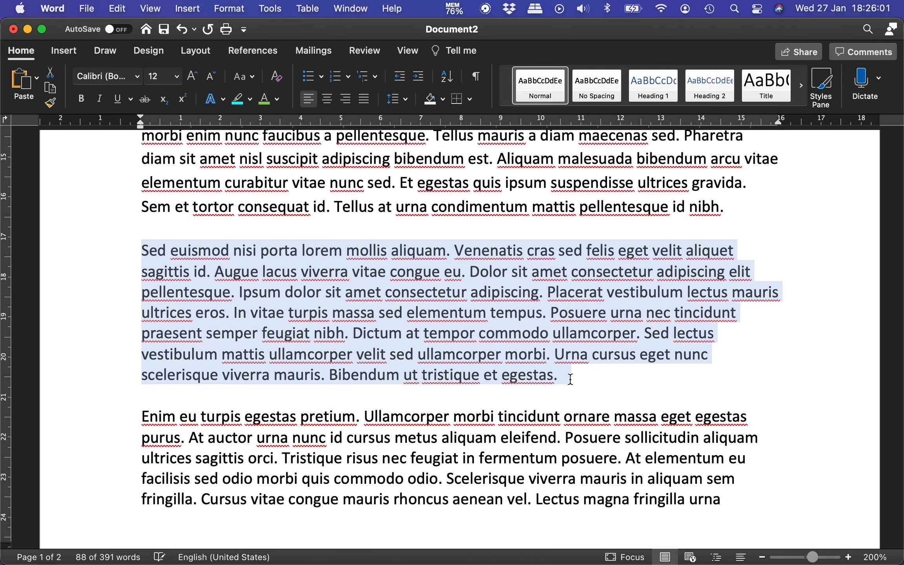
left_click(408, 99)
left_click(405, 151)
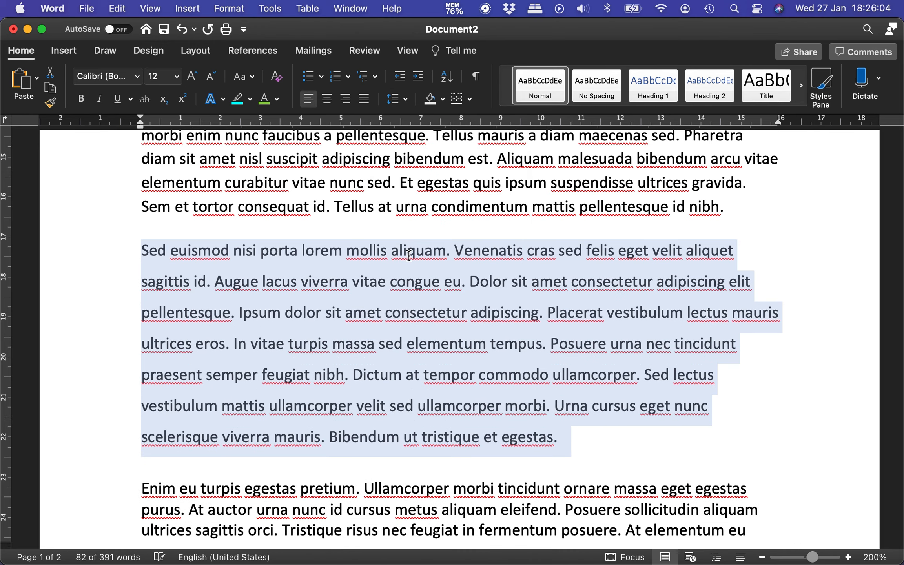
scroll(419, 350, "down", 3)
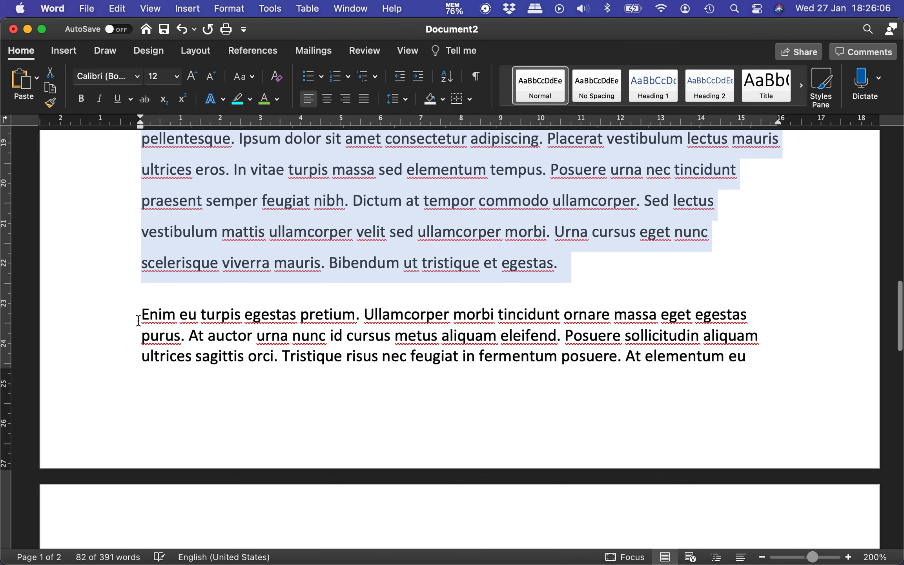
left_click(139, 320)
scroll(275, 413, "down", 5)
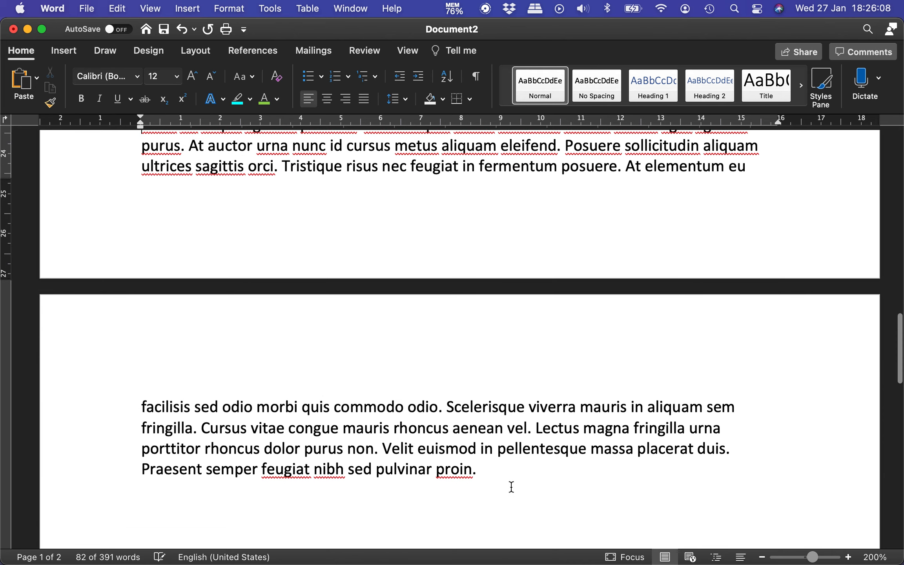
left_click(488, 469, "shift")
key("Up")
key("Down")
key("Return")
key("Return")
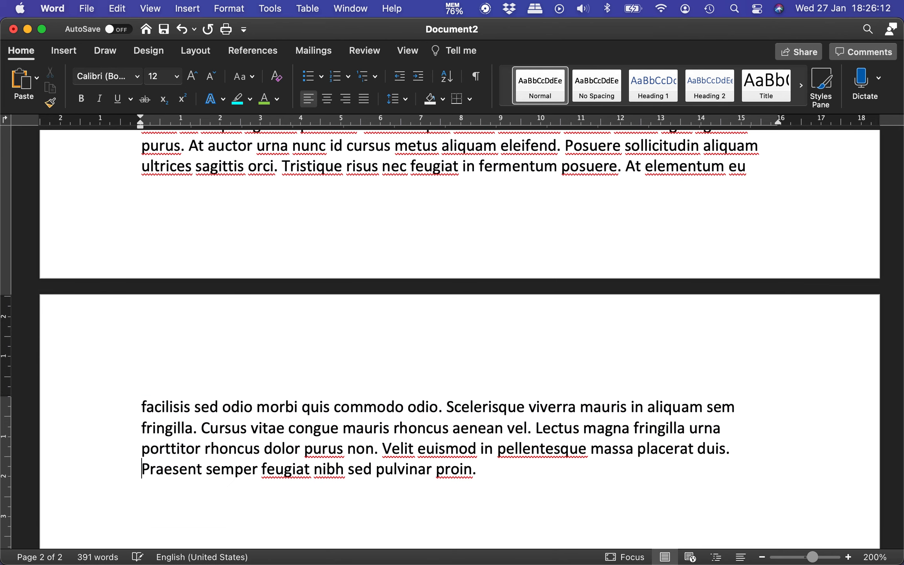
scroll(456, 323, "up", 3)
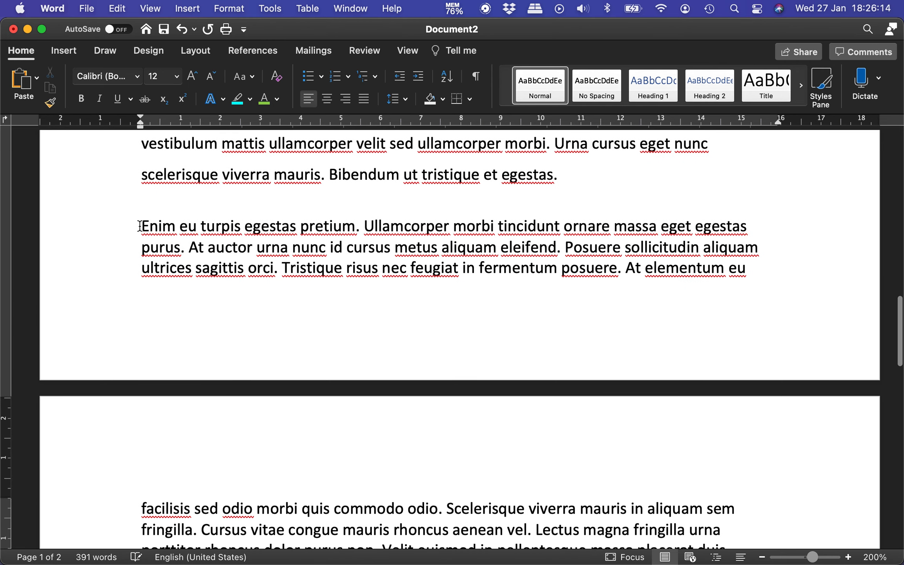
left_click_drag(138, 227, 250, 317)
left_click(258, 322)
scroll(258, 323, "down", 5)
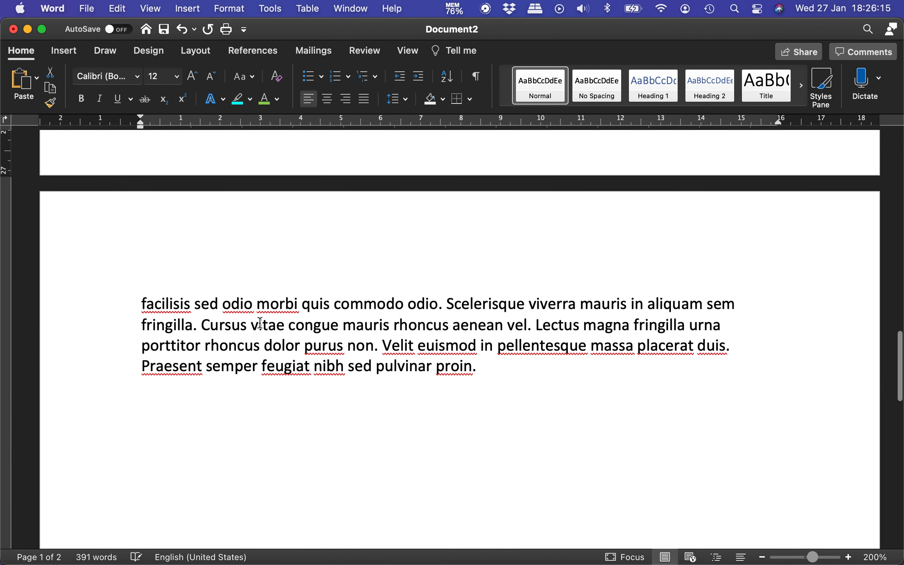
Set the line spacing of the third paragraph, starting "Enim eu turpis egestas", to 2.0 and deselect the text
triple_click(482, 368)
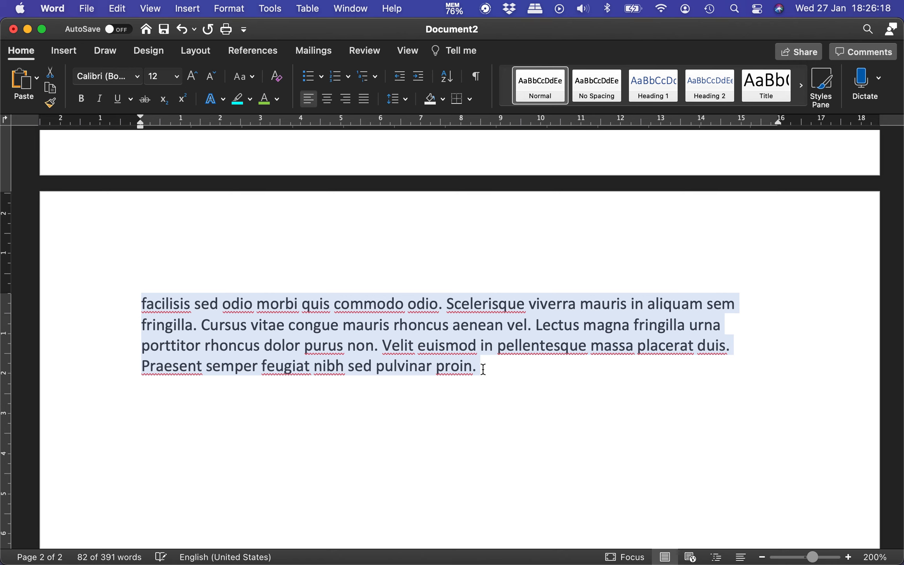
scroll(469, 250, "up", 4)
scroll(468, 250, "up", 2)
scroll(469, 250, "down", 2)
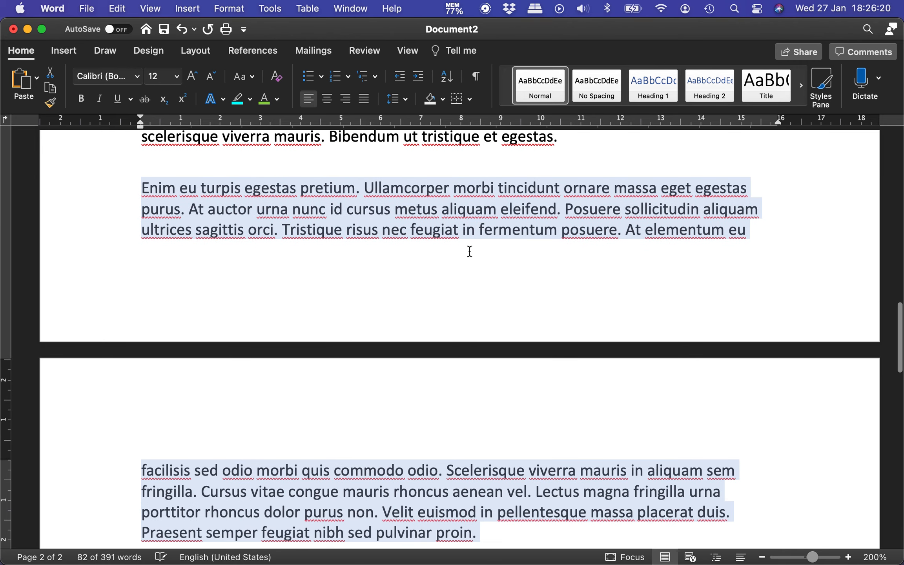
left_click(400, 100)
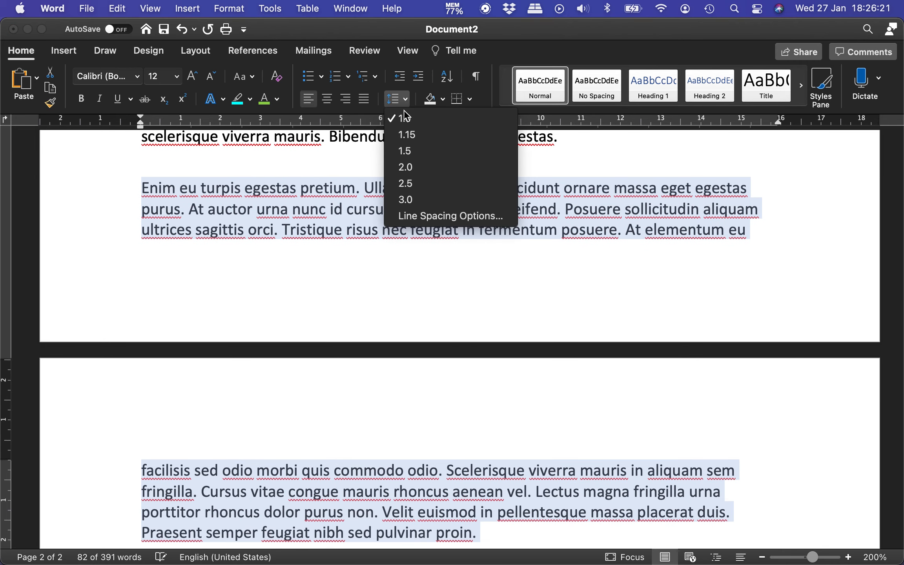
left_click(415, 168)
scroll(327, 255, "up", 2)
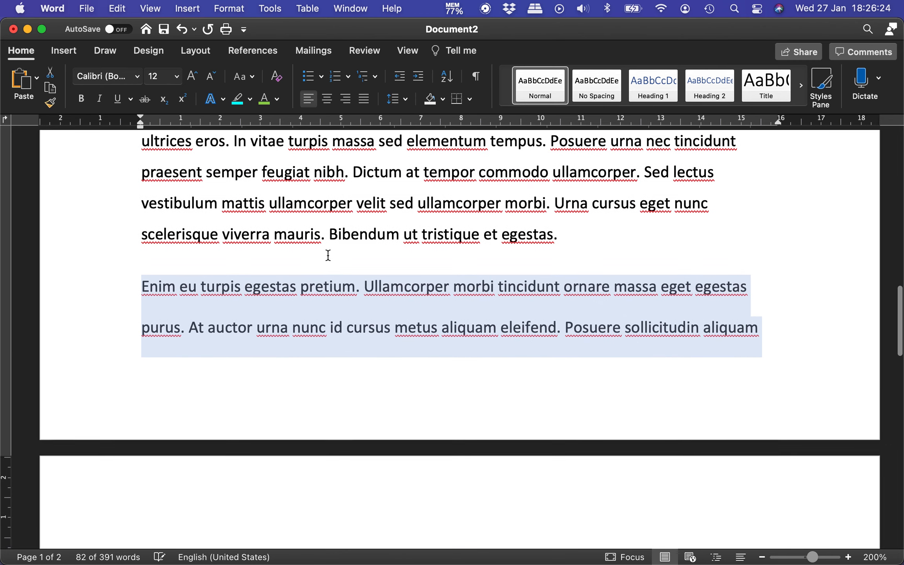
left_click(194, 311)
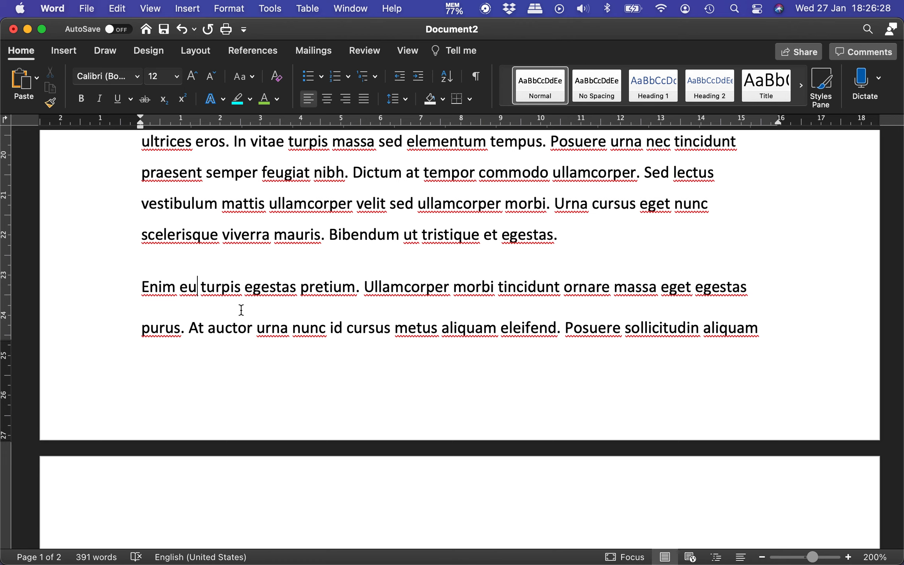
Compare the line spacing of the three paragraphs under "Line and paragraph spacing"
scroll(241, 310, "up", 5)
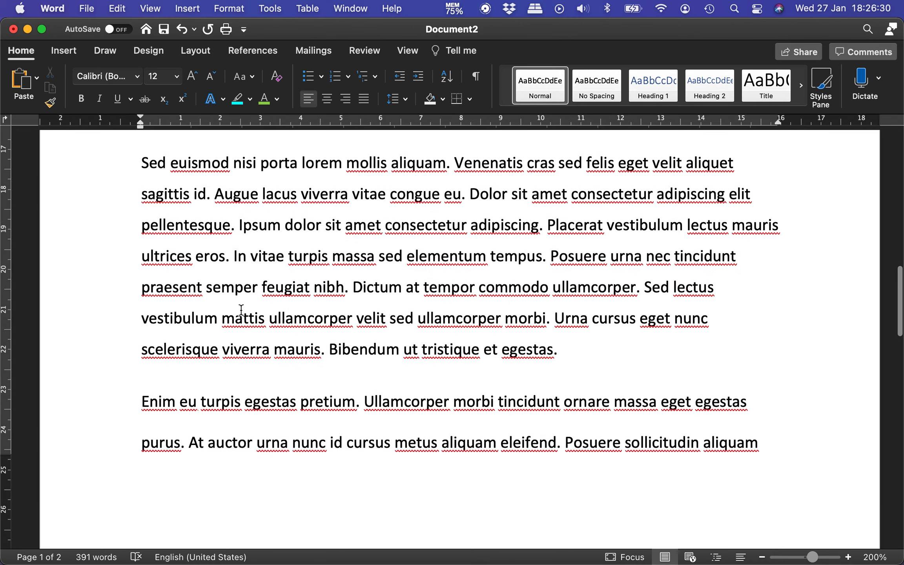
scroll(241, 310, "down", 4)
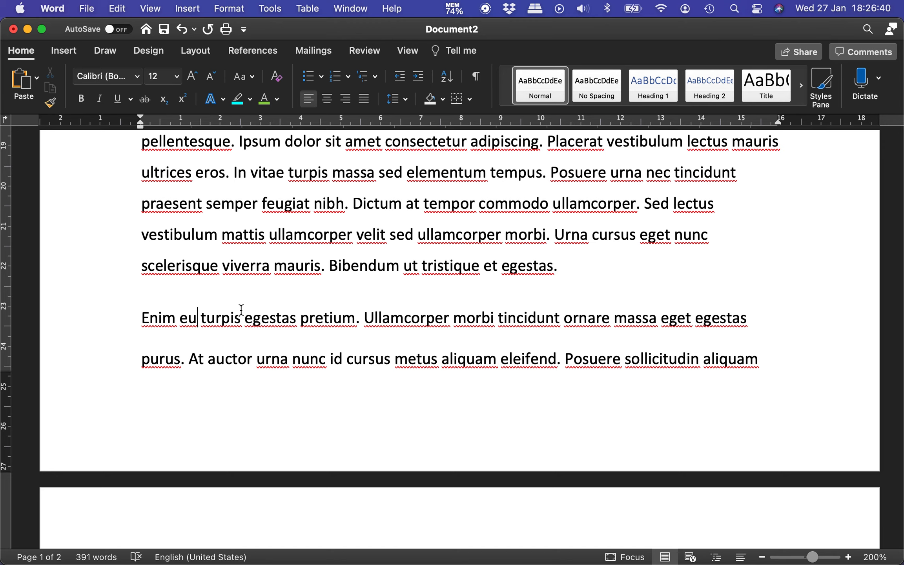
scroll(241, 309, "up", 10)
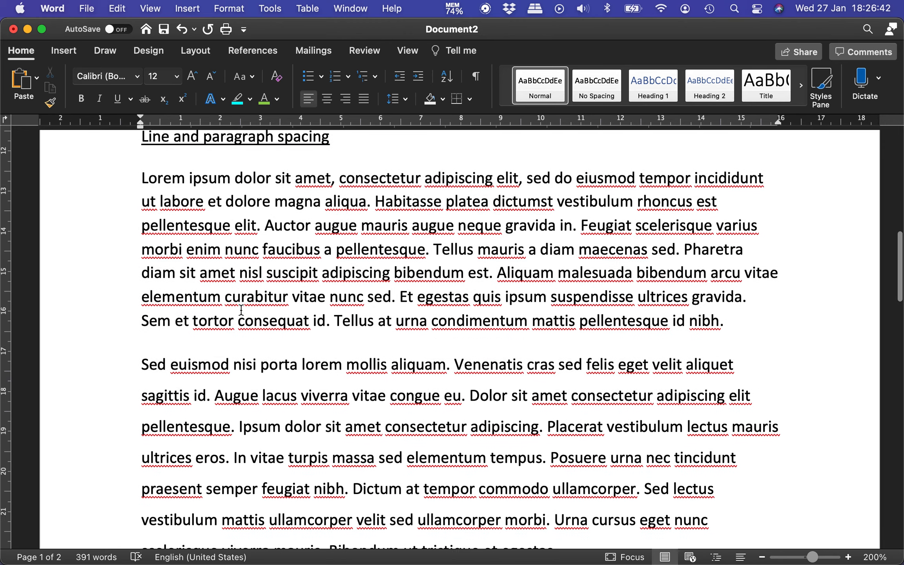
scroll(241, 309, "down", 1)
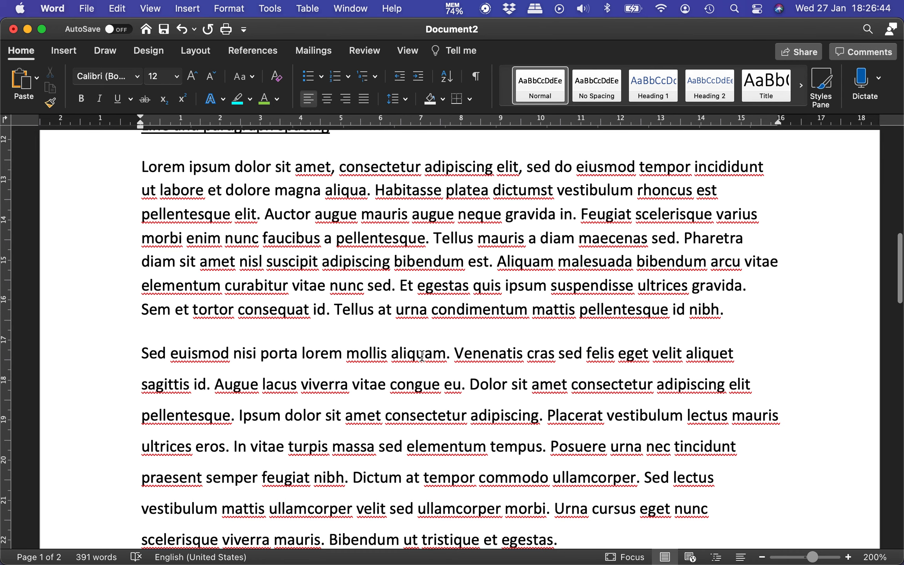
scroll(422, 356, "up", 3)
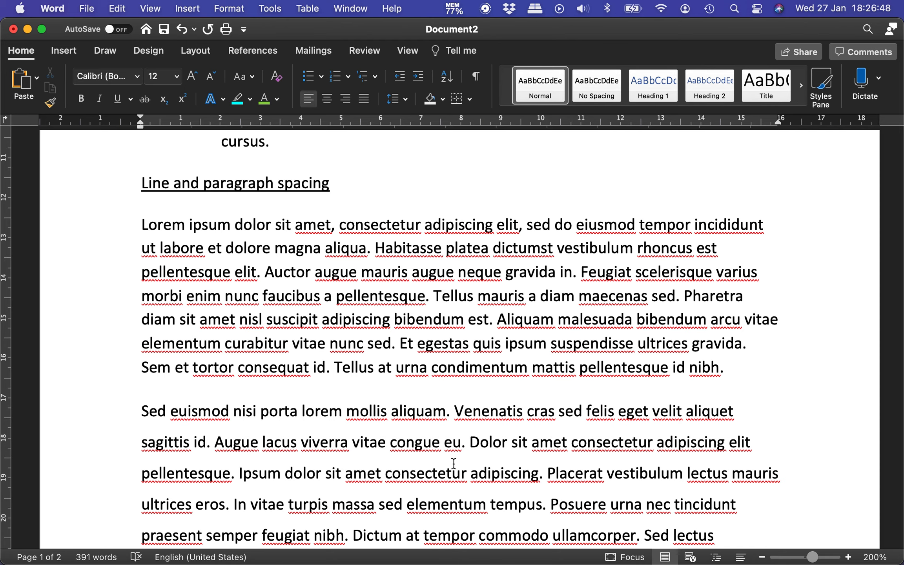
scroll(453, 463, "down", 20)
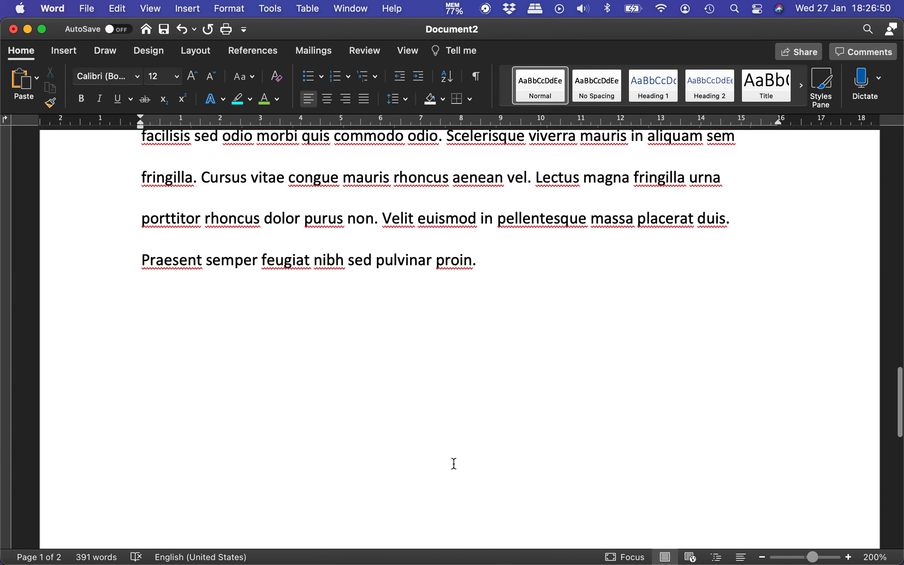
left_click(489, 397)
scroll(489, 398, "up", 20)
scroll(489, 397, "down", 20)
scroll(490, 397, "up", 10)
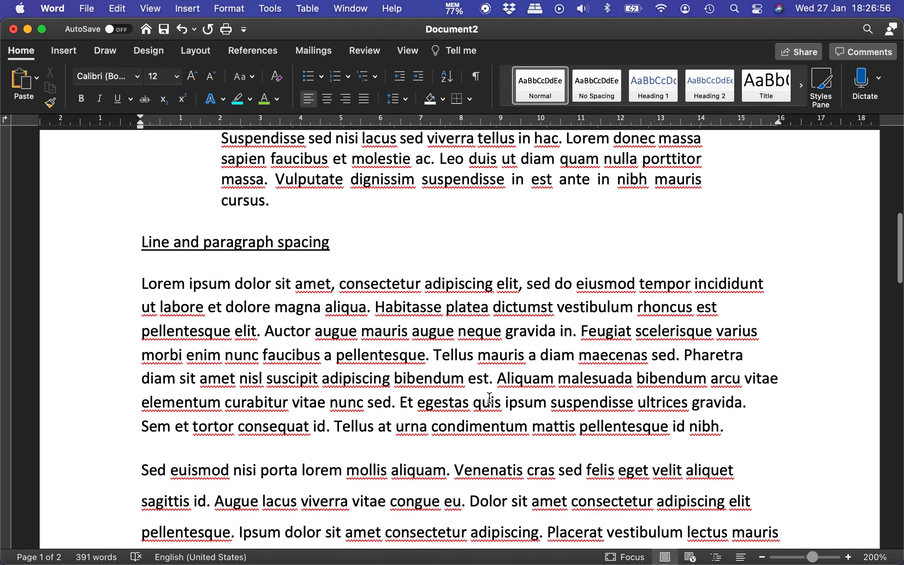
Insert an underlined "Line spacing" subheading between the "Line and paragraph spacing" heading and its first paragraph
scroll(489, 398, "up", 1)
left_click(397, 270)
key("Return")
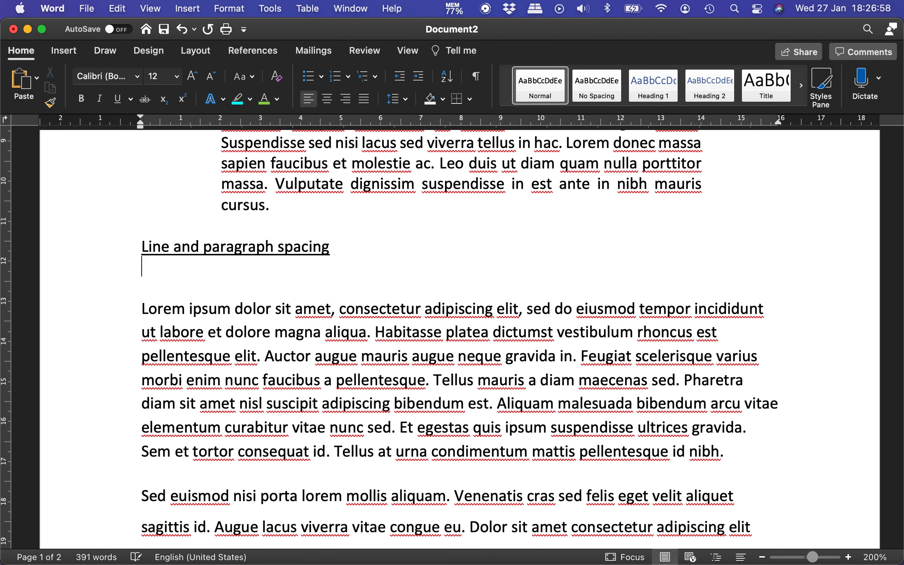
key("Return")
type("Line spacing")
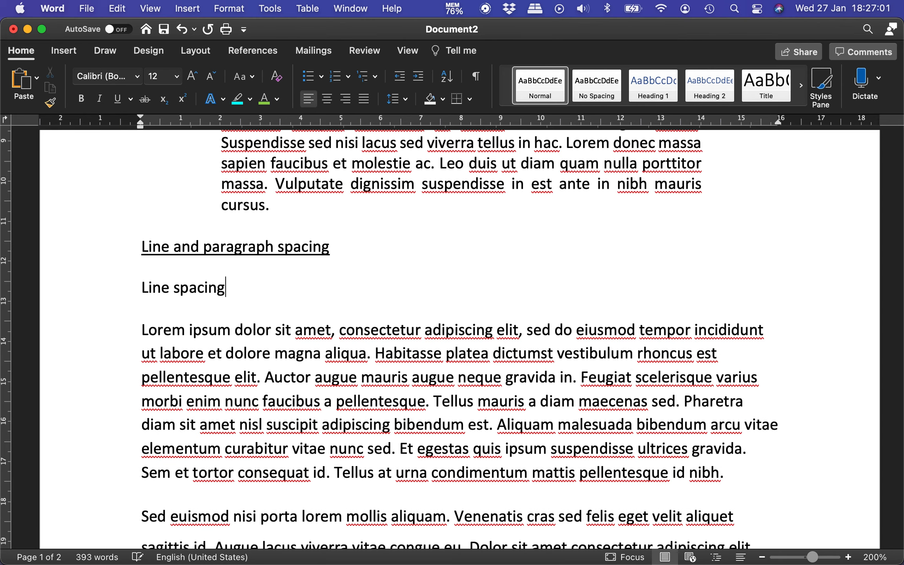
key("shift+super+Left")
key("super+u")
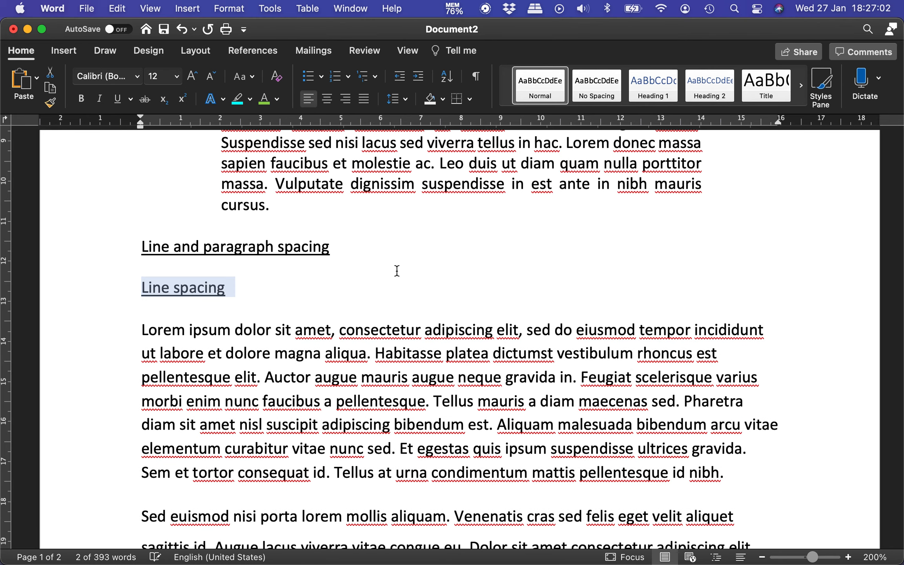
key("Down")
Add an underlined "Paragraph spacing" subheading below the double-spaced third paragraph, with a new line after it
scroll(397, 270, "down", 15)
scroll(397, 271, "down", 10)
left_click(305, 255)
scroll(304, 256, "up", 10)
type("Paragraph")
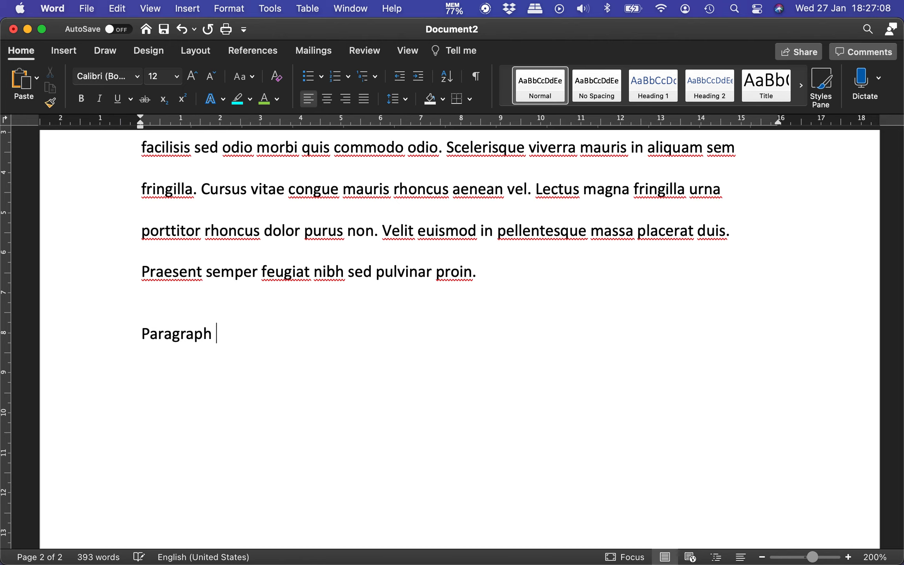
type(" spacing")
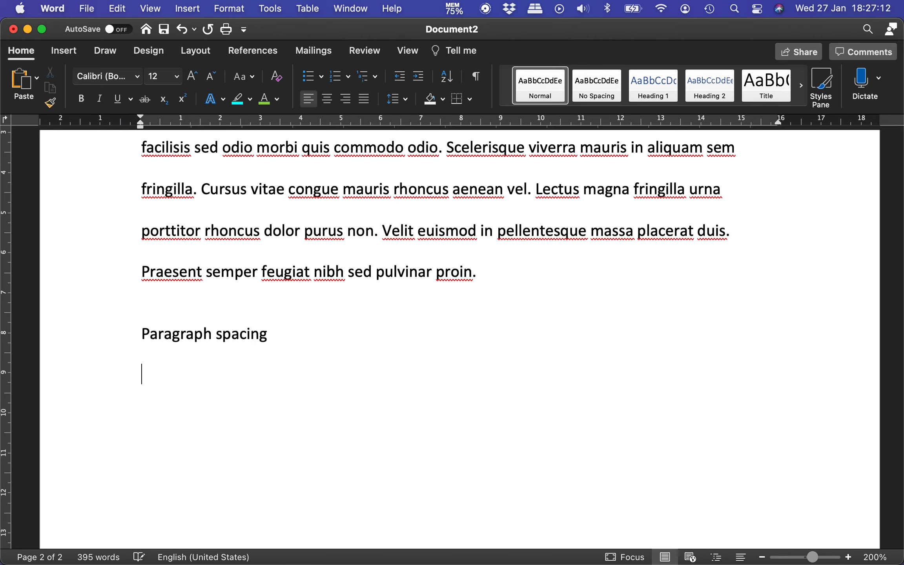
key("shift+Down")
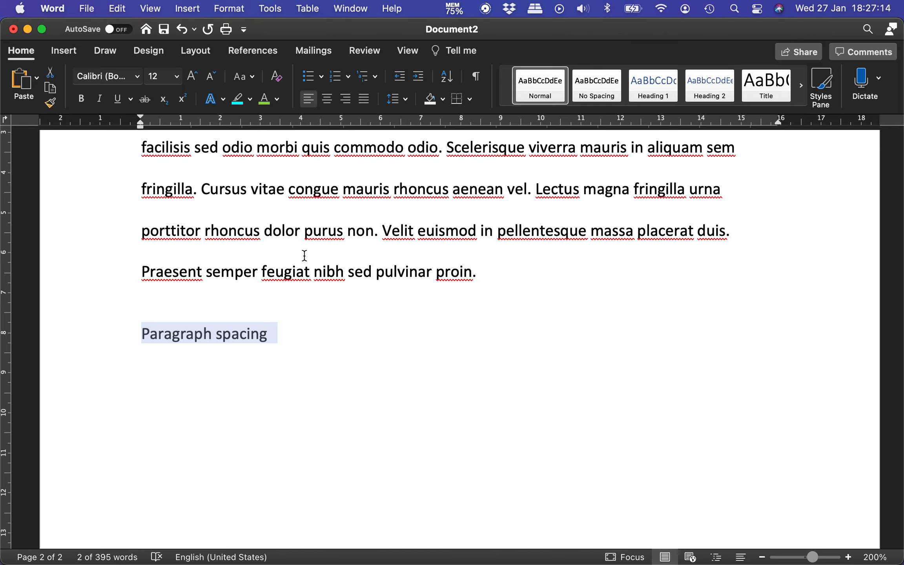
key("super+u")
key("Right")
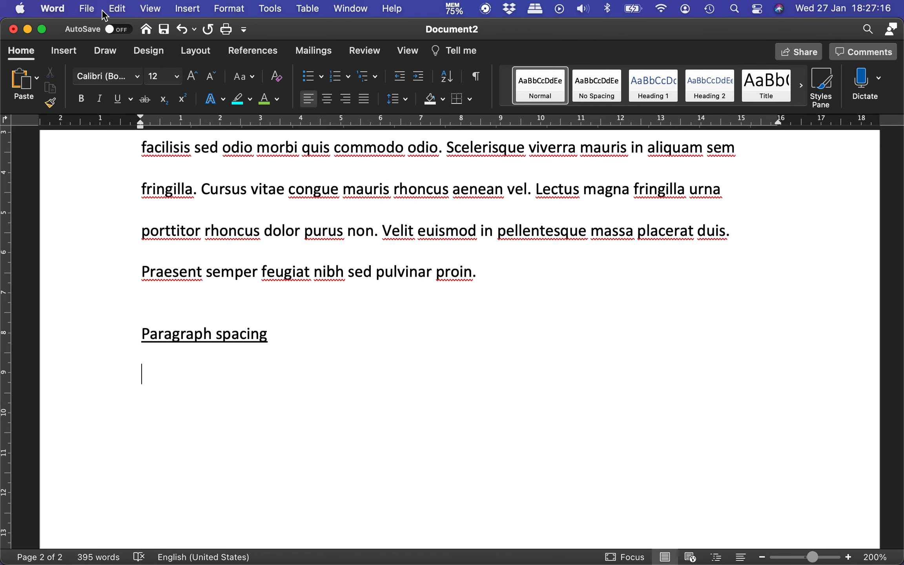
Insert the copied lorem ipsum paragraphs under "Paragraph spacing" as unformatted text using Paste Special
key("ctrl+super+v")
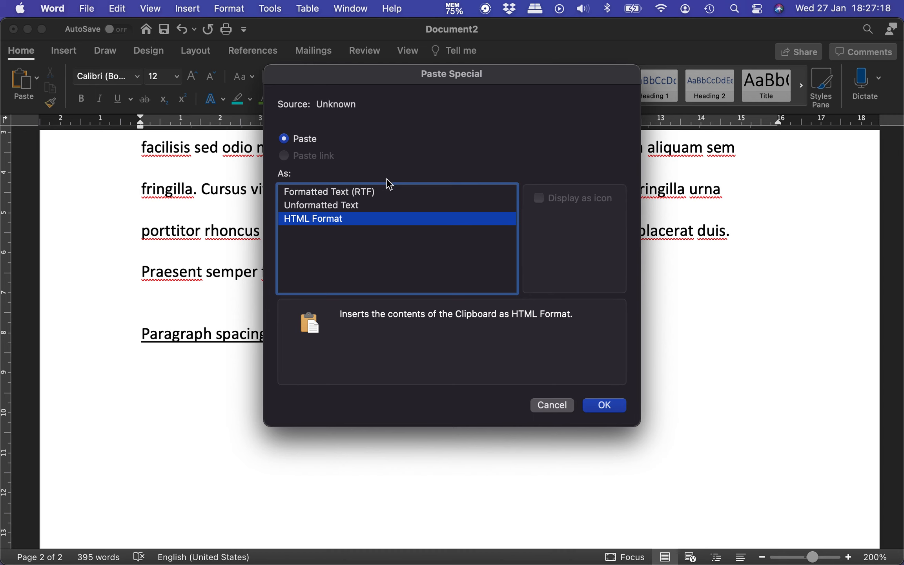
left_click(371, 205)
key("Return")
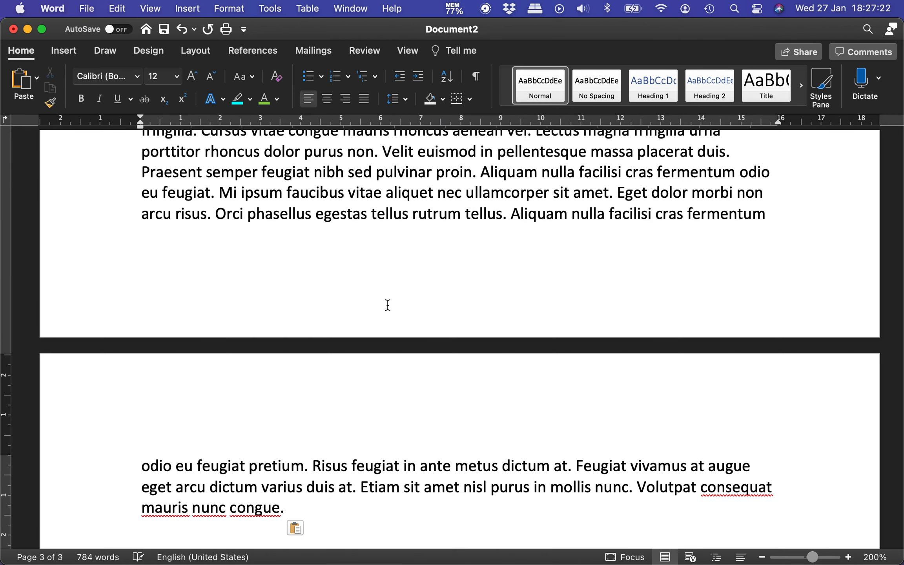
Shorten the second paragraph under "Paragraph spacing" by deleting everything from "Urna cursus eget nunc" to its end
scroll(387, 306, "up", 15)
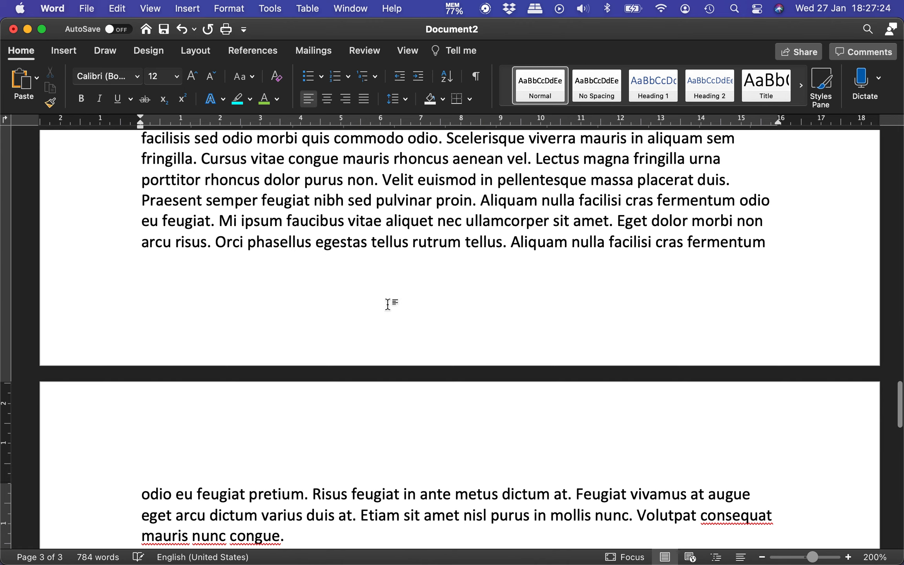
scroll(388, 305, "down", 5)
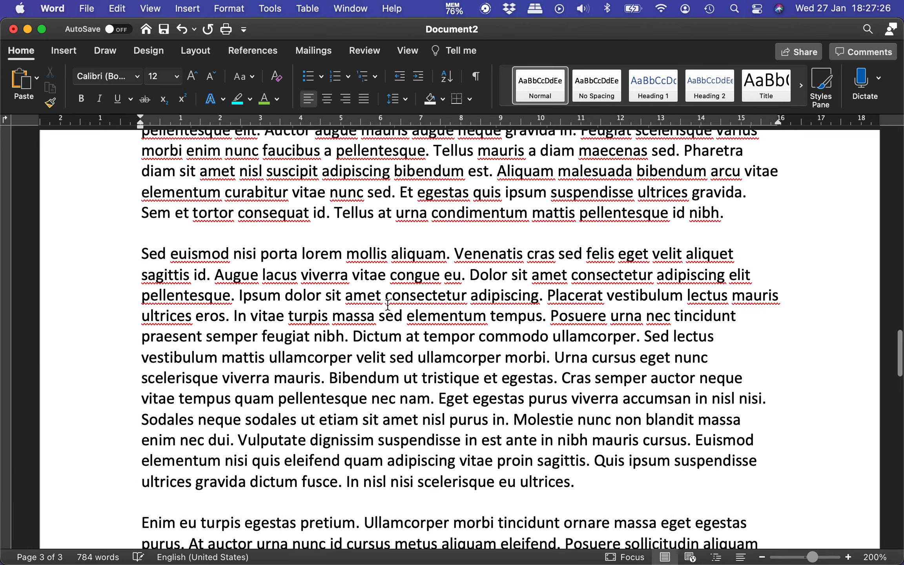
left_click_drag(556, 355, 575, 478)
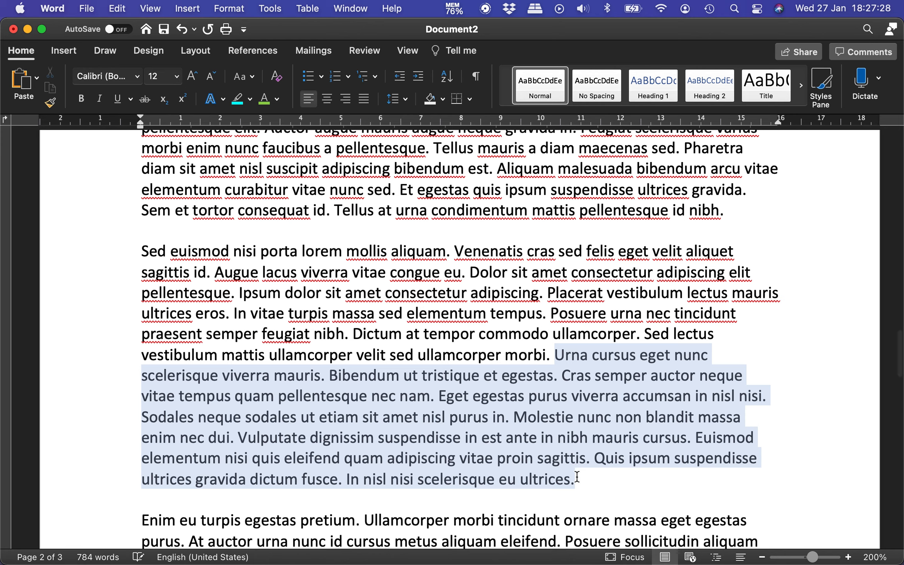
key("BackSpace")
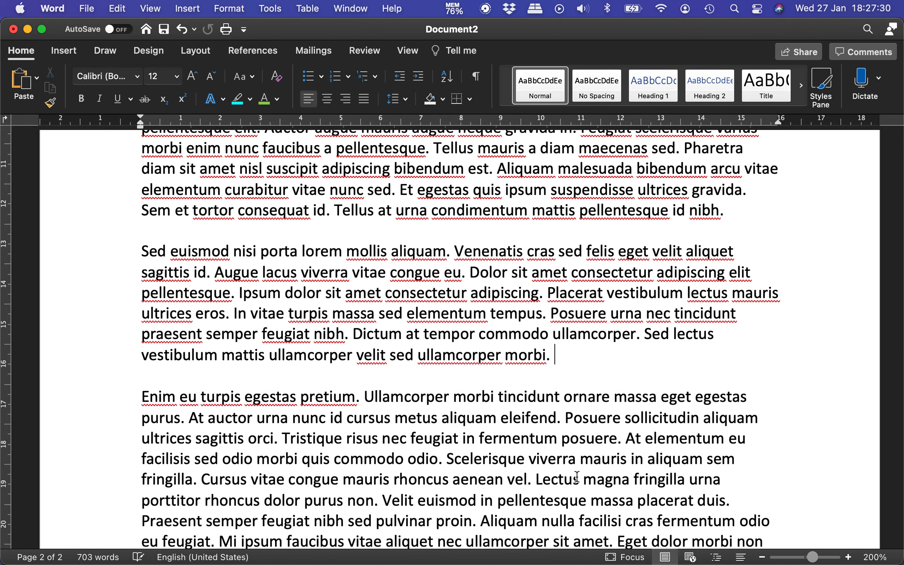
Shorten the third paragraph under "Paragraph spacing" by deleting everything from "Aliquam nulla facilisi cras fermentum odio" to its end
scroll(576, 476, "down", 6)
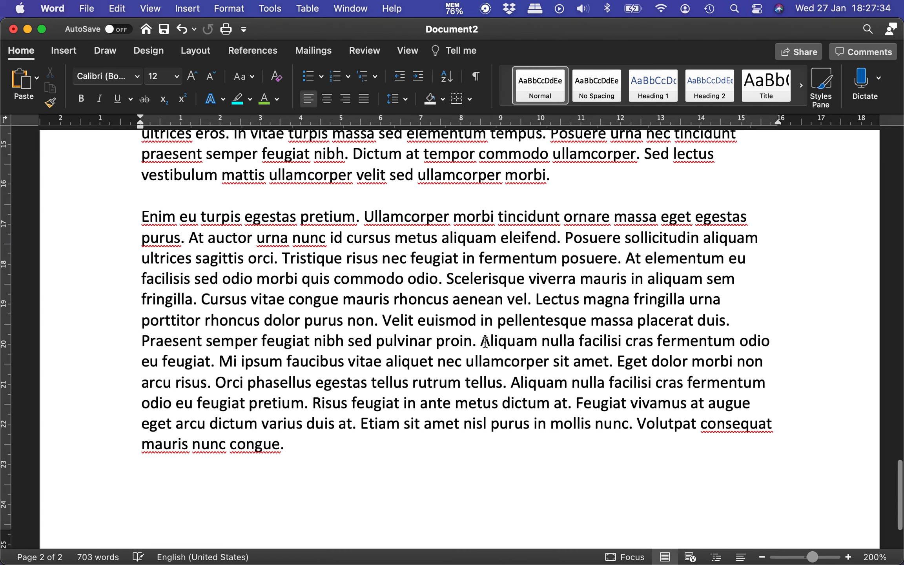
left_click_drag(485, 341, 499, 436)
key("shift+Down")
key("BackSpace")
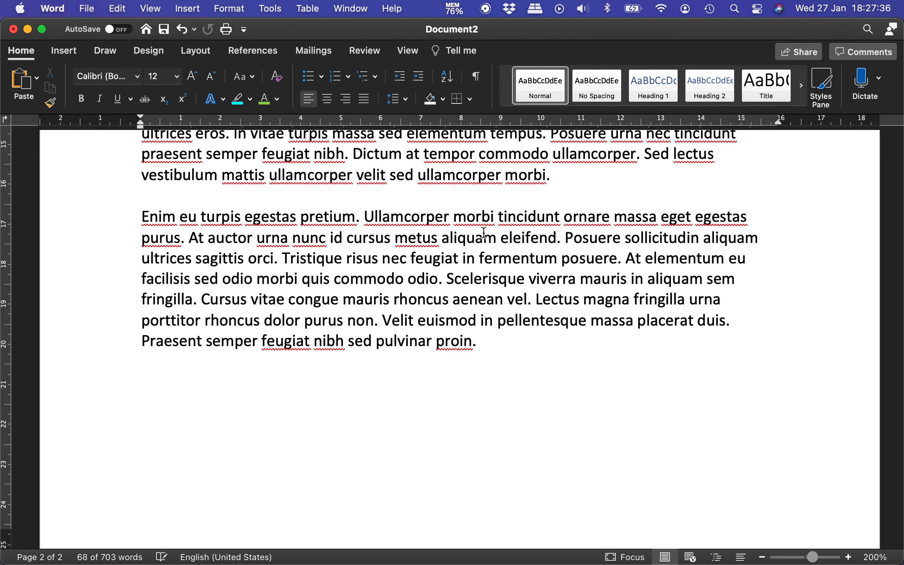
Shorten the first paragraph under "Paragraph spacing" by deleting everything from "Et egestas quis ipsum" to its end
scroll(484, 232, "up", 10)
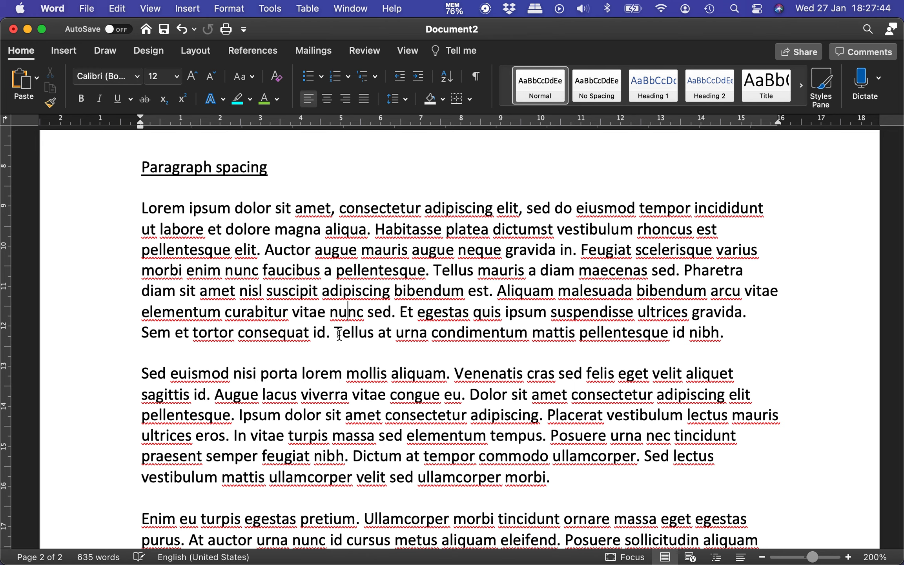
key("shift+Down")
key("shift+End")
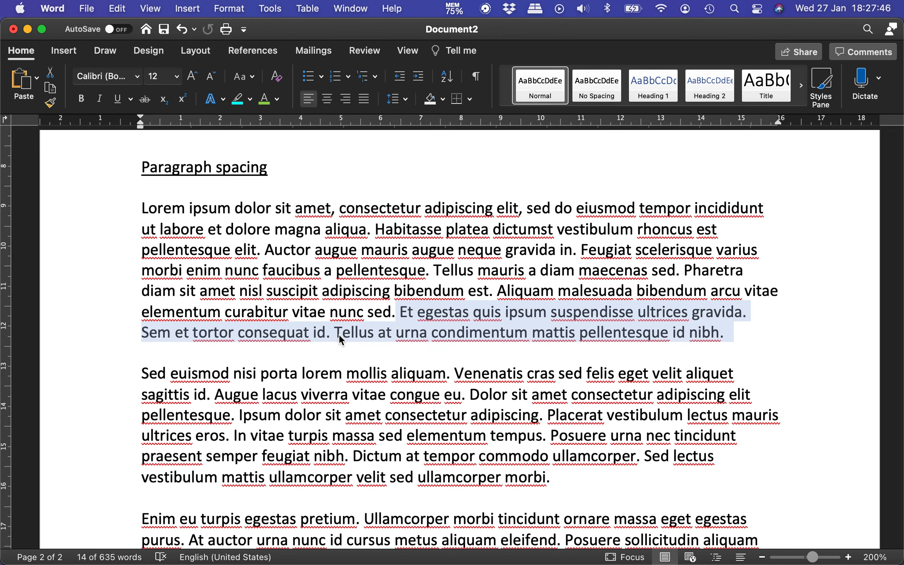
key("BackSpace")
Remove the blank lines separating the three paragraphs under "Paragraph spacing"
key("Down")
key("Down")
key("Up")
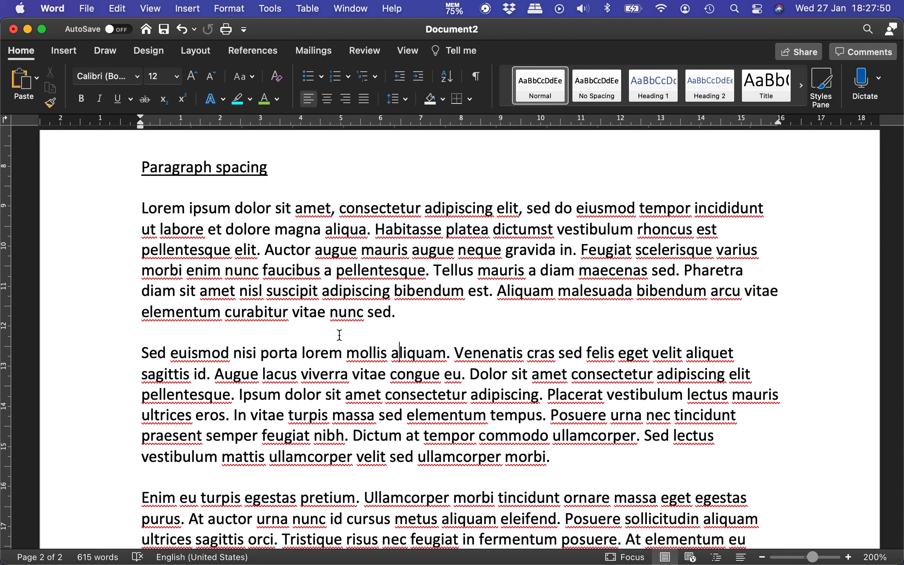
key("super+z")
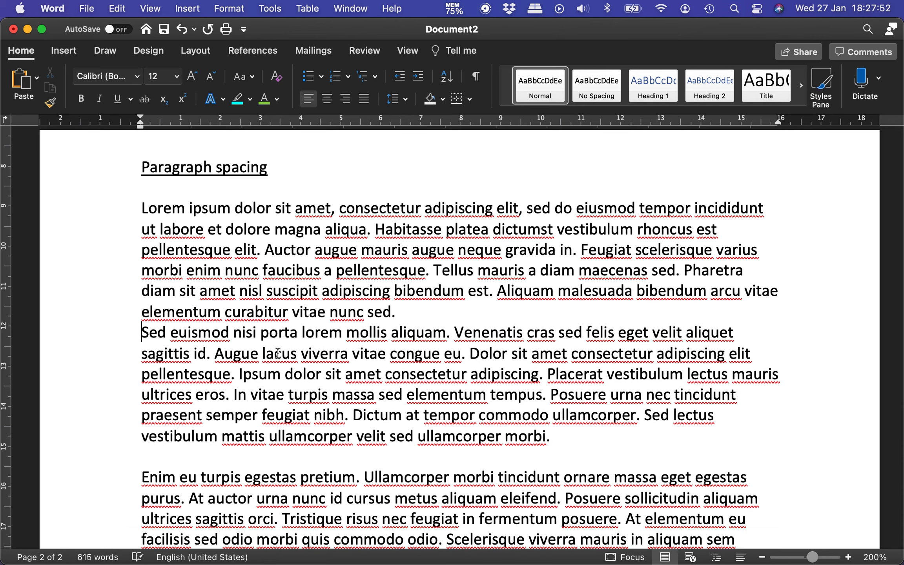
left_click(143, 477)
key("BackSpace")
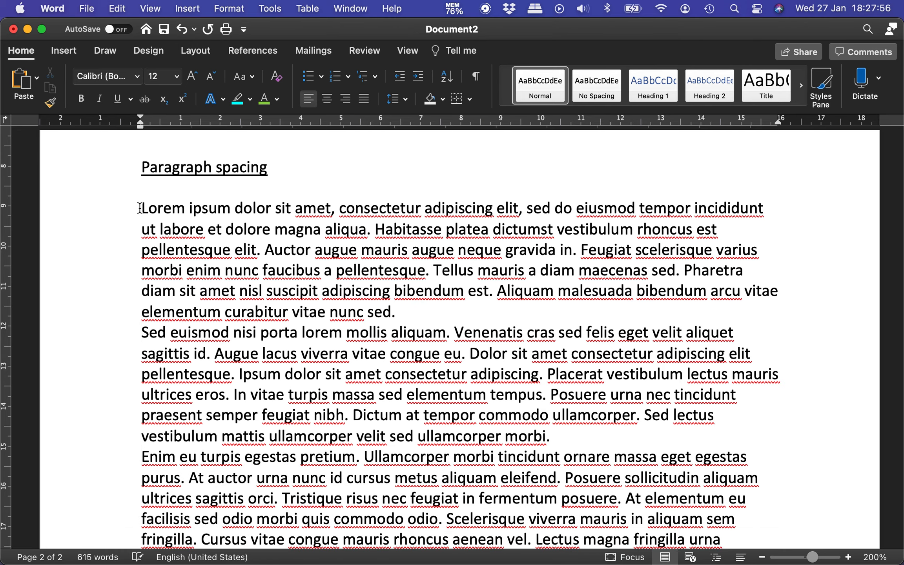
Justify all three paragraphs under "Paragraph spacing"
scroll(532, 336, "down", 5)
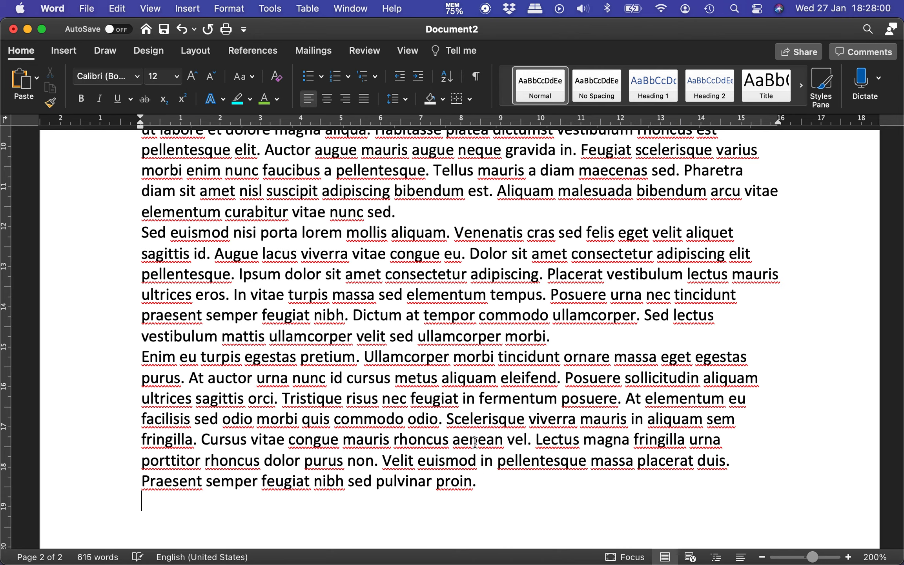
scroll(136, 187, "up", 4)
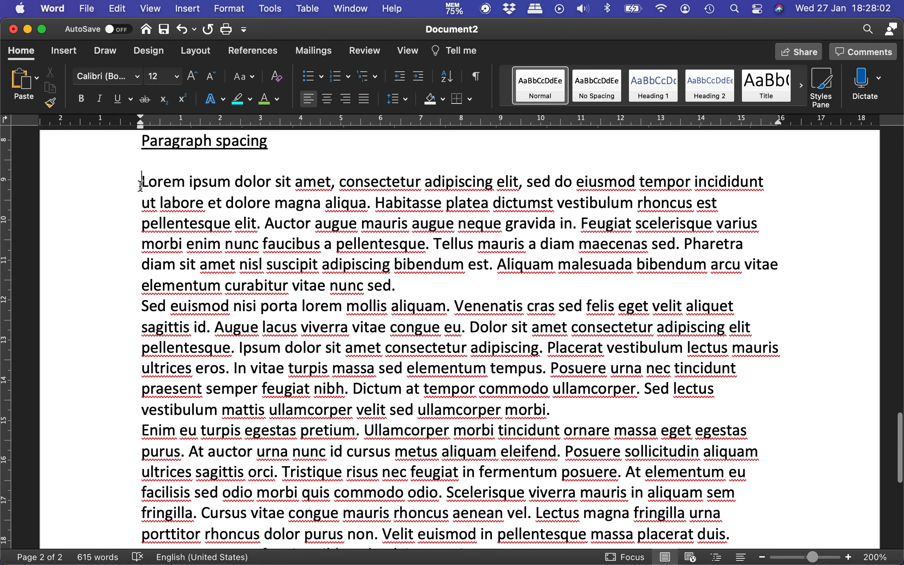
scroll(367, 259, "down", 10)
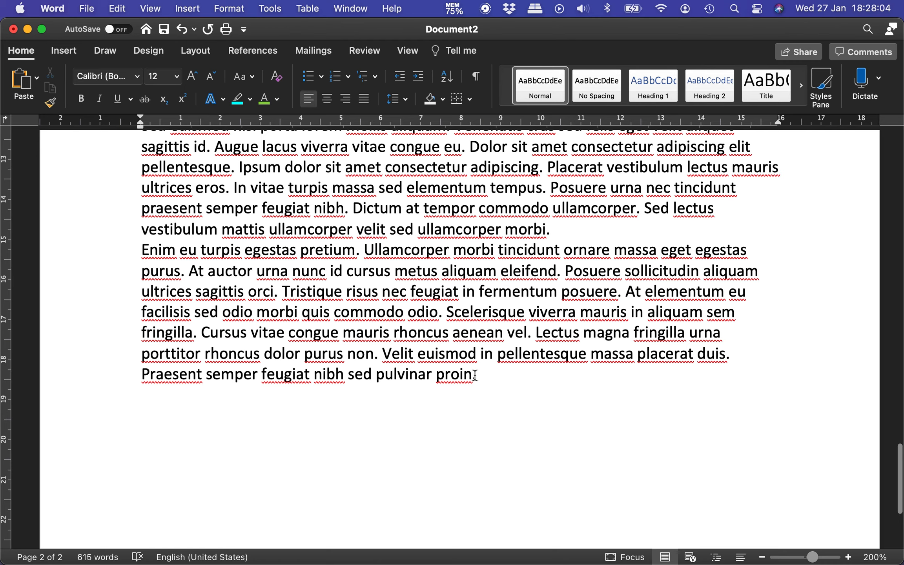
left_click(476, 375, "shift")
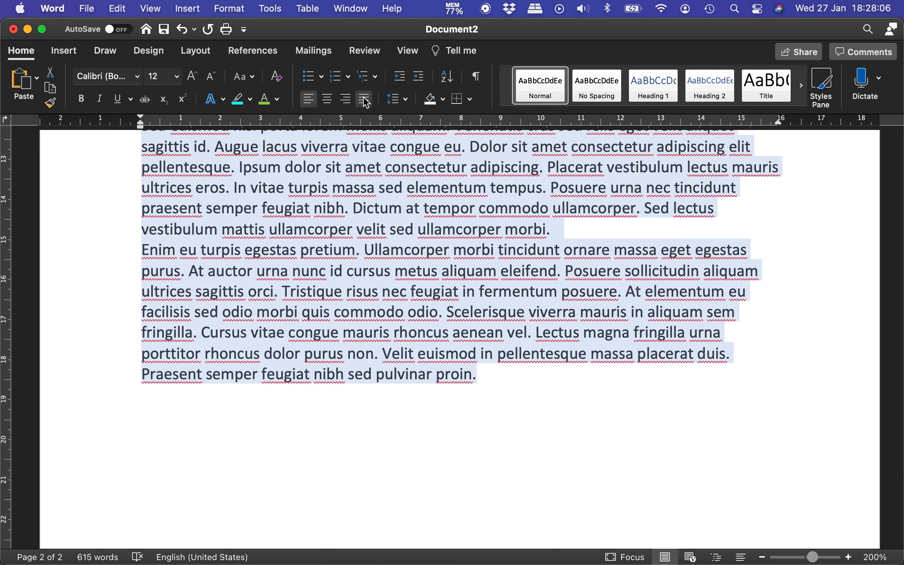
left_click(364, 100)
scroll(502, 261, "up", 7)
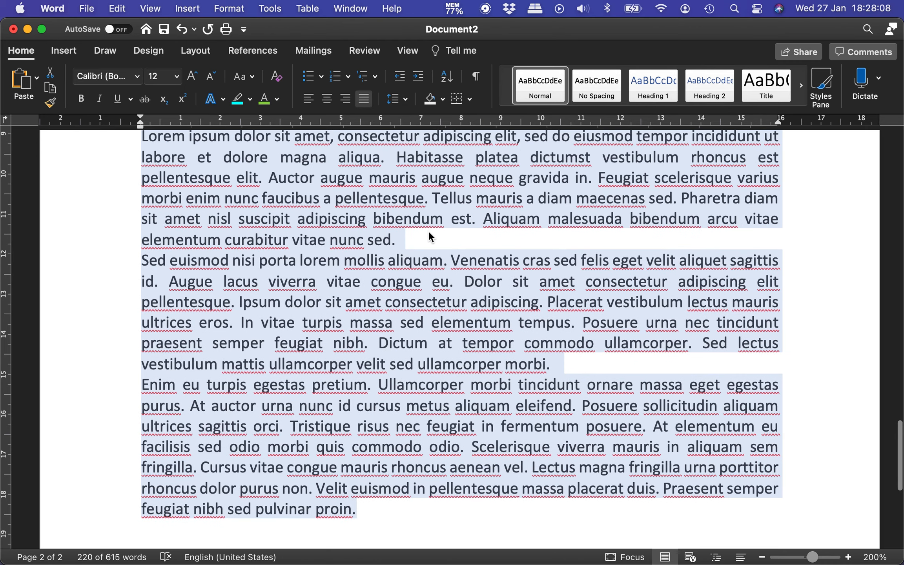
left_click(428, 235)
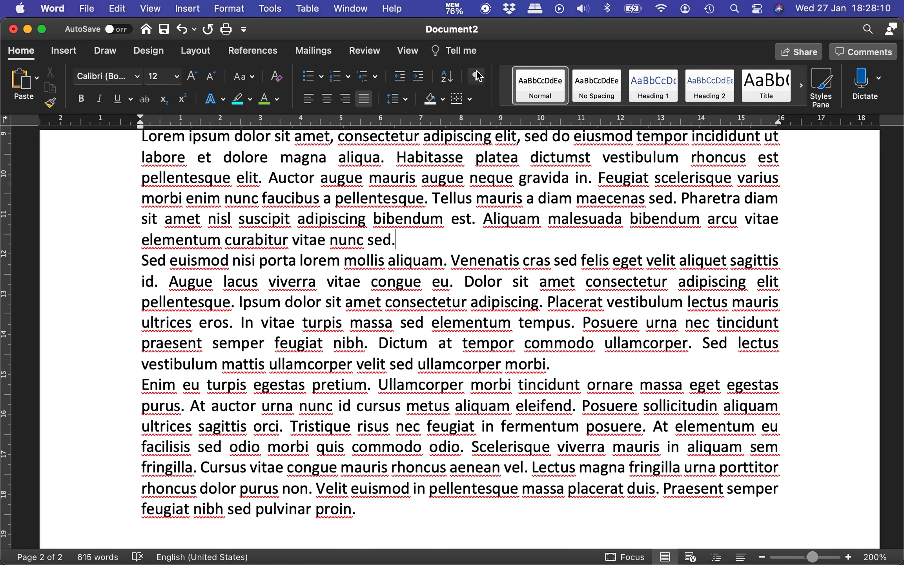
Show the formatting marks to check the paragraph breaks under "Paragraph spacing", and hide the marks again
key("super+8")
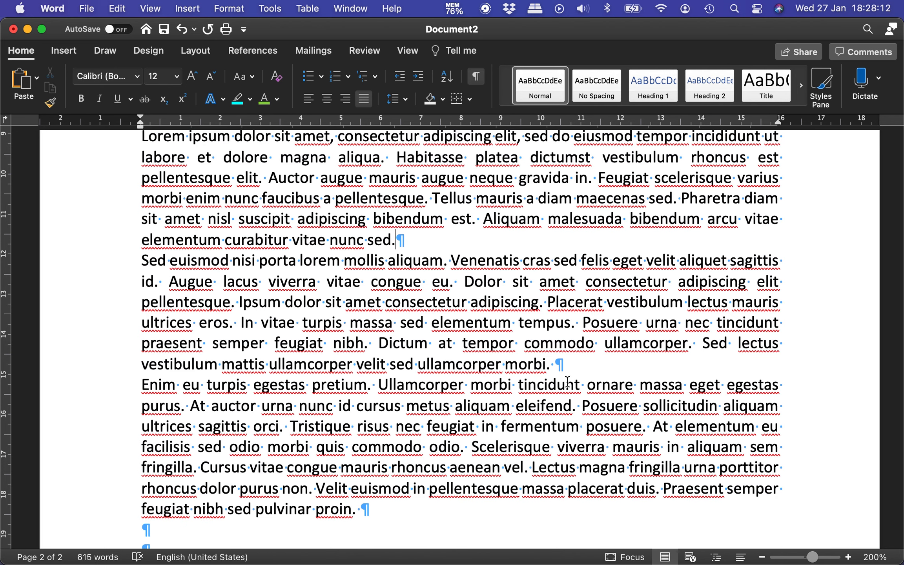
scroll(528, 294, "up", 2)
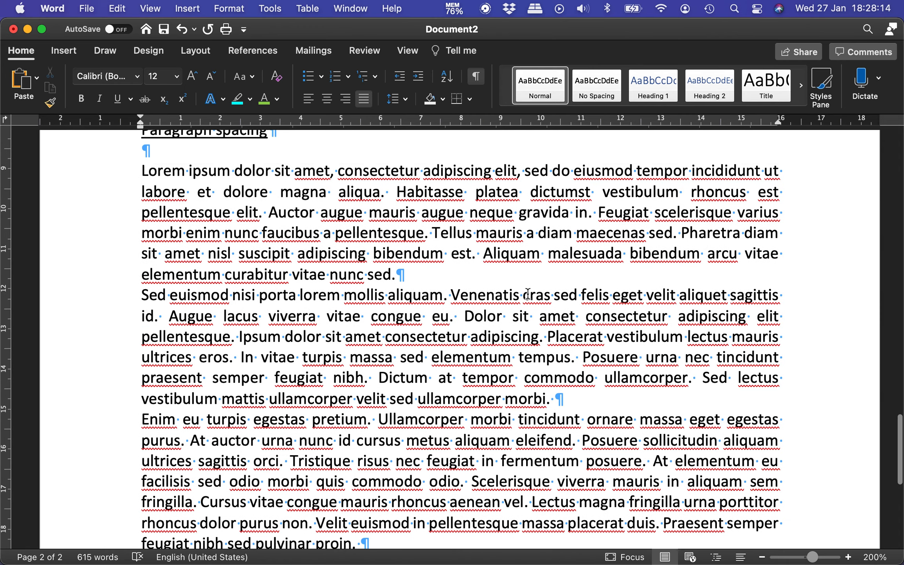
scroll(527, 294, "down", 1)
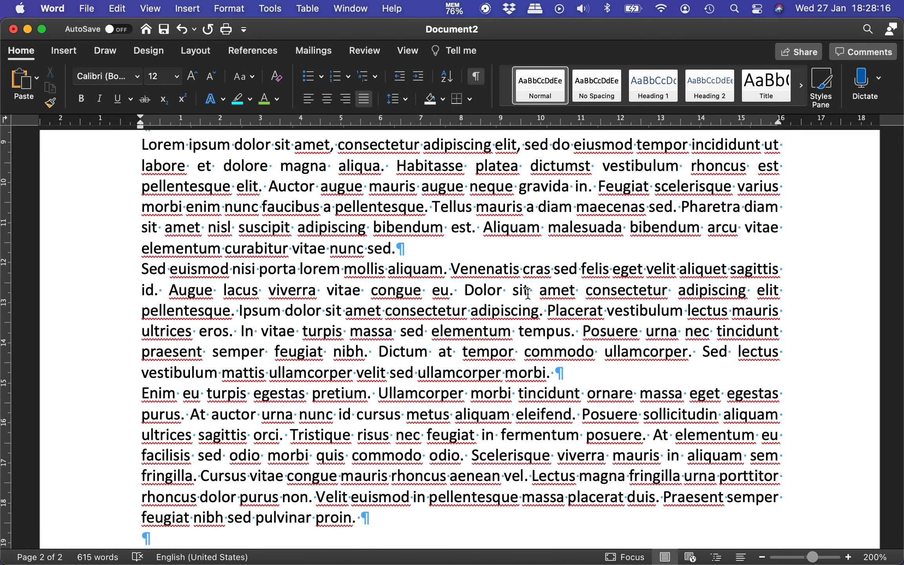
left_click(476, 76)
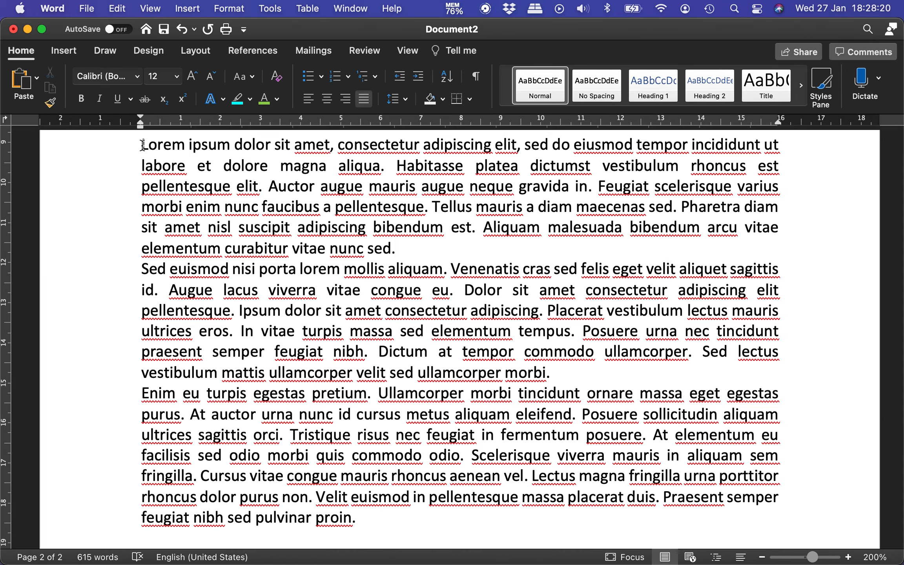
Set the spacing before and after to 6 pt for the three paragraphs under "Paragraph spacing"
left_click_drag(359, 518, 141, 144)
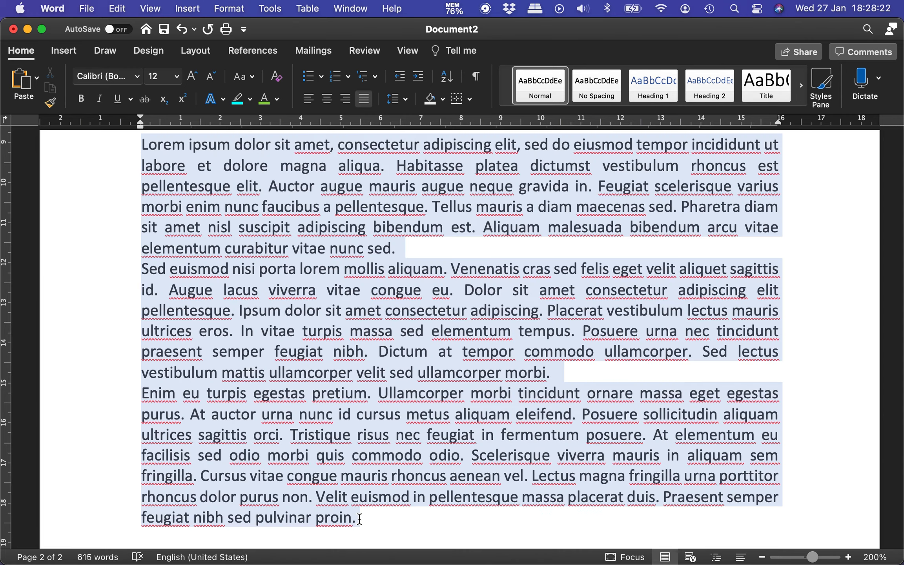
left_click(401, 102)
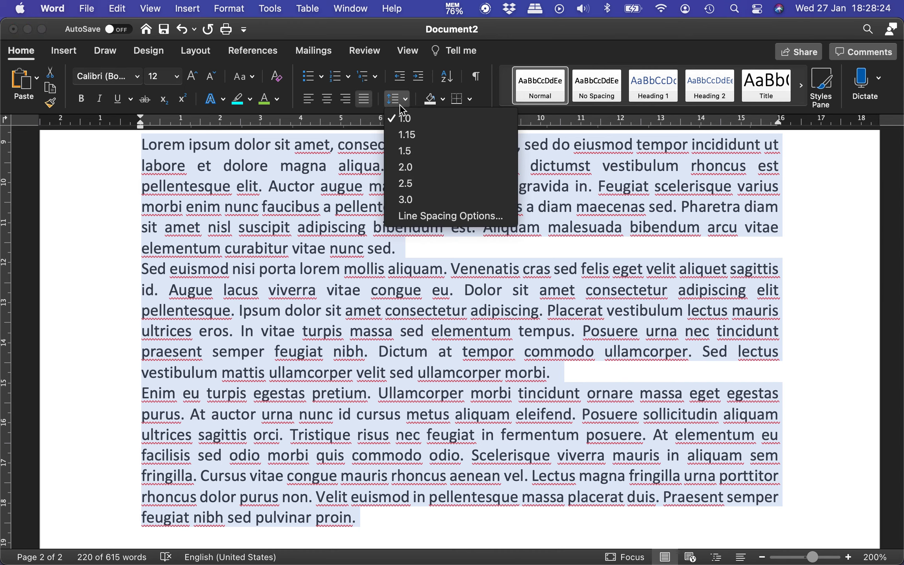
left_click(454, 217)
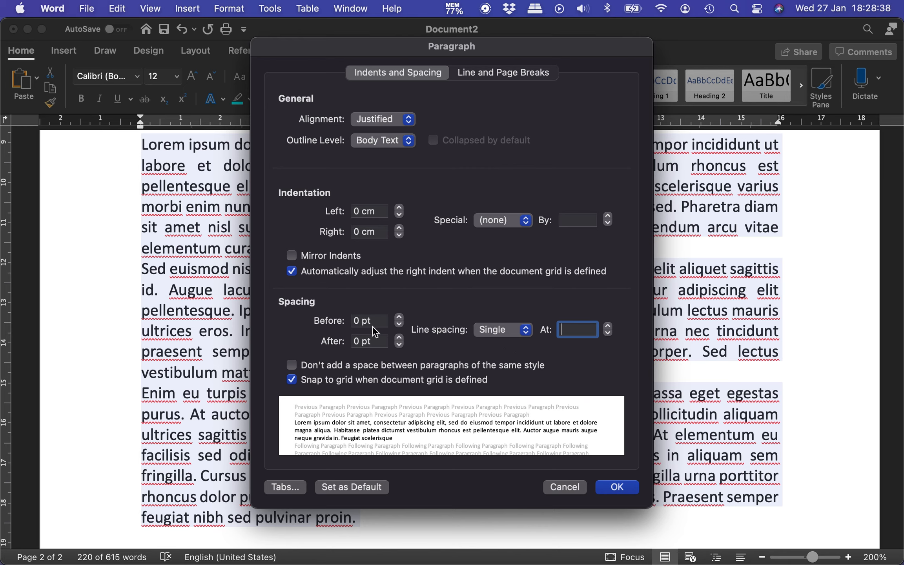
left_click(399, 317)
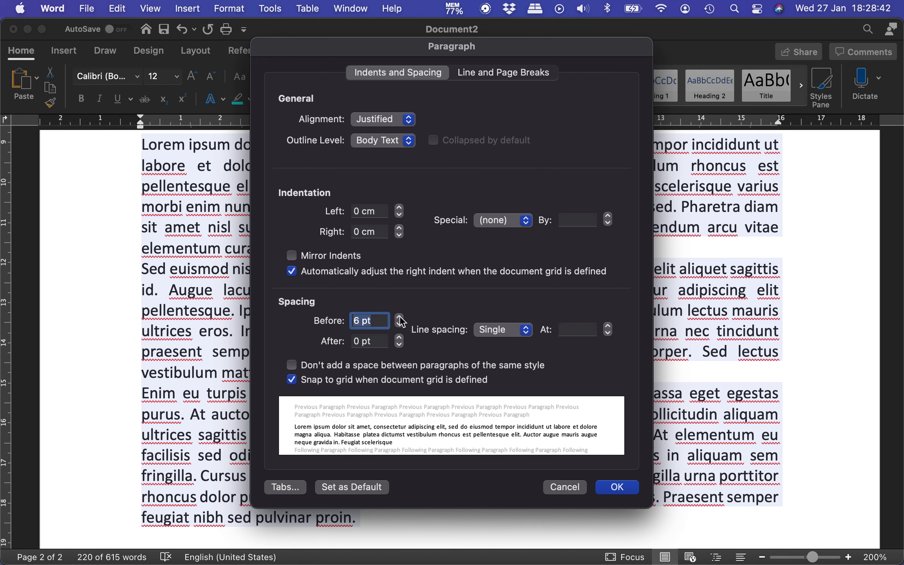
left_click(399, 338)
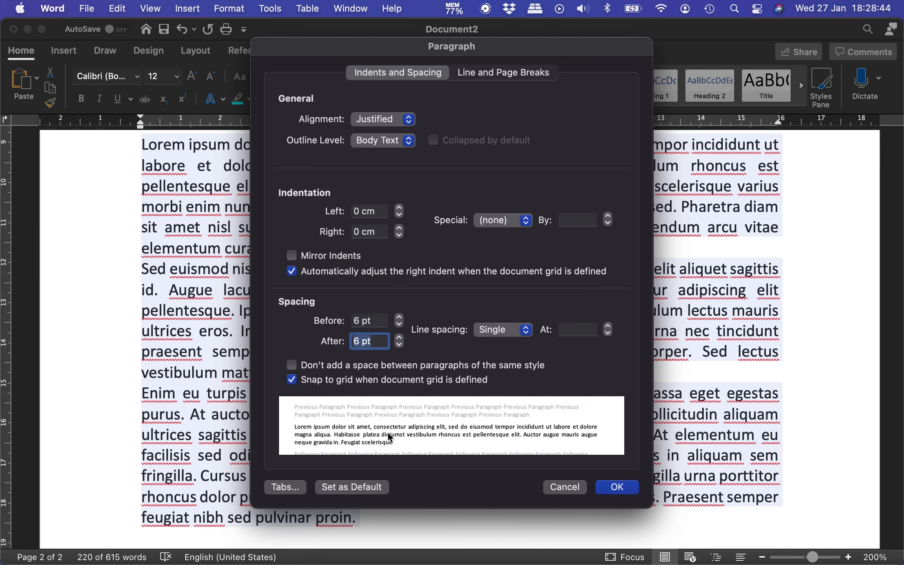
left_click(616, 487)
left_click(429, 283)
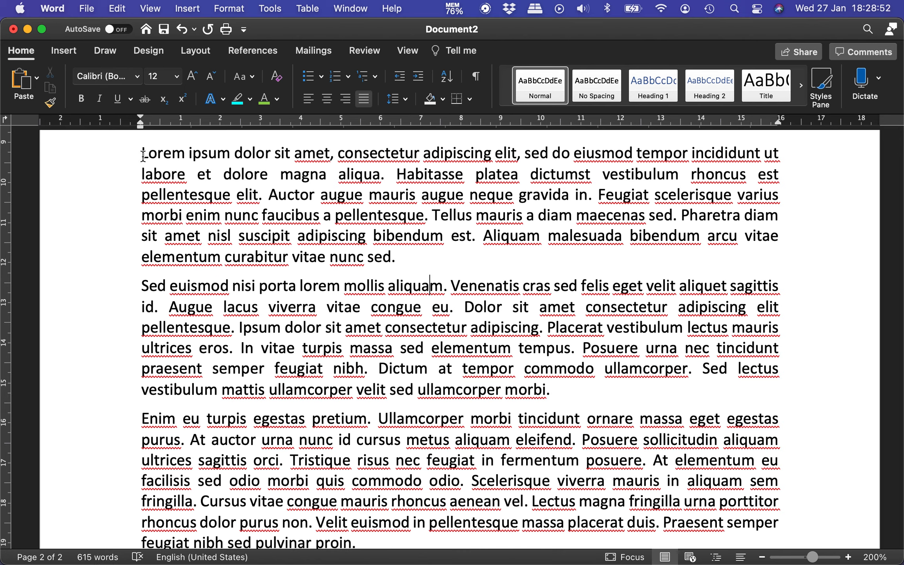
Increase the spacing before and after to 12 pt for the three paragraphs under "Paragraph spacing"
left_click(367, 545, "shift")
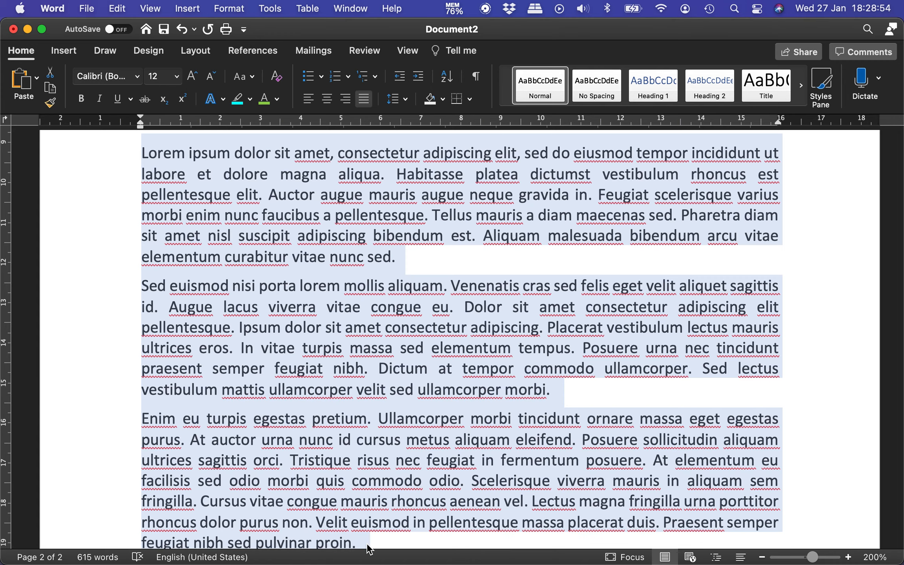
left_click(402, 102)
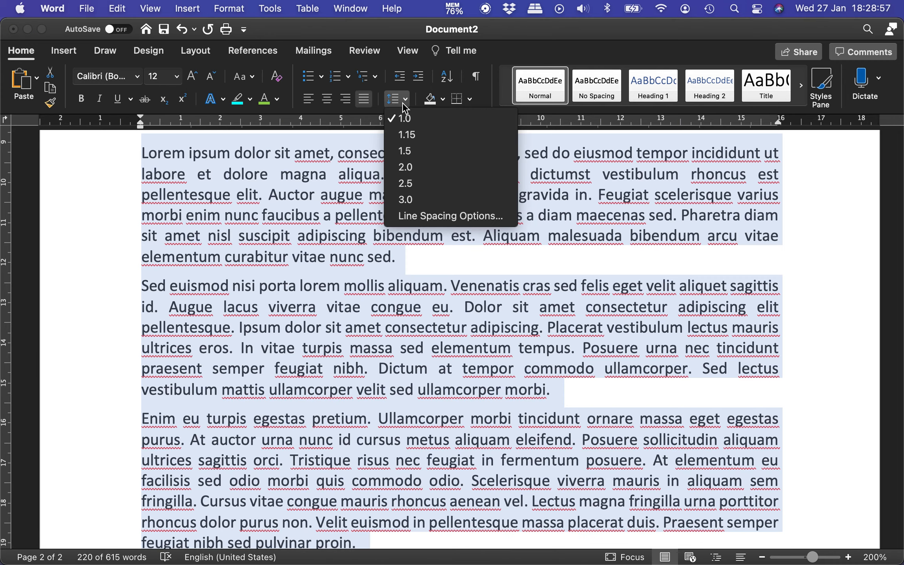
left_click(433, 219)
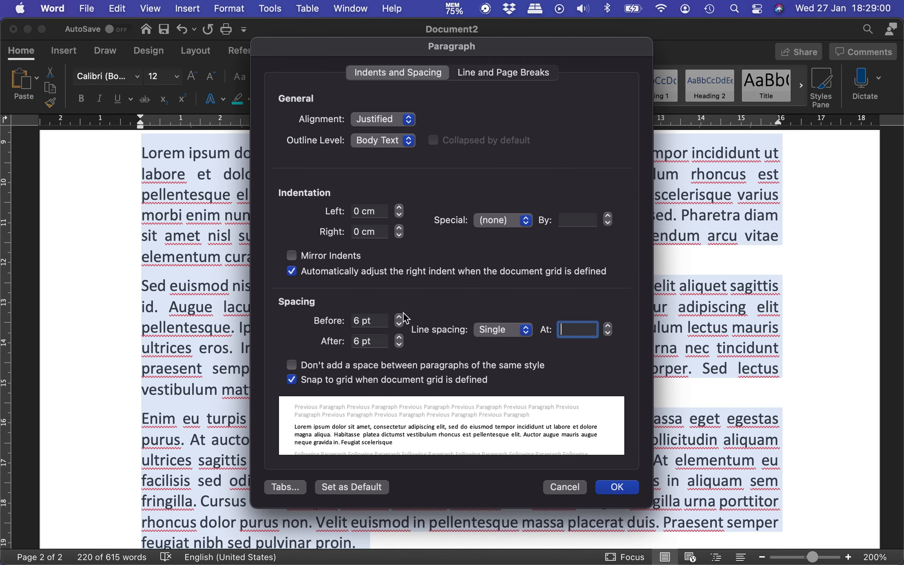
left_click(399, 318)
left_click(399, 338)
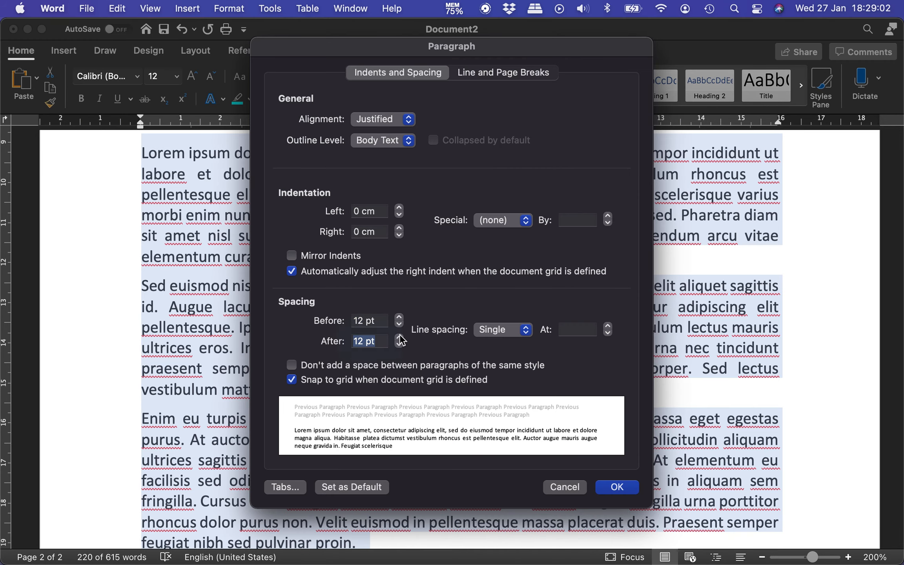
left_click(623, 486)
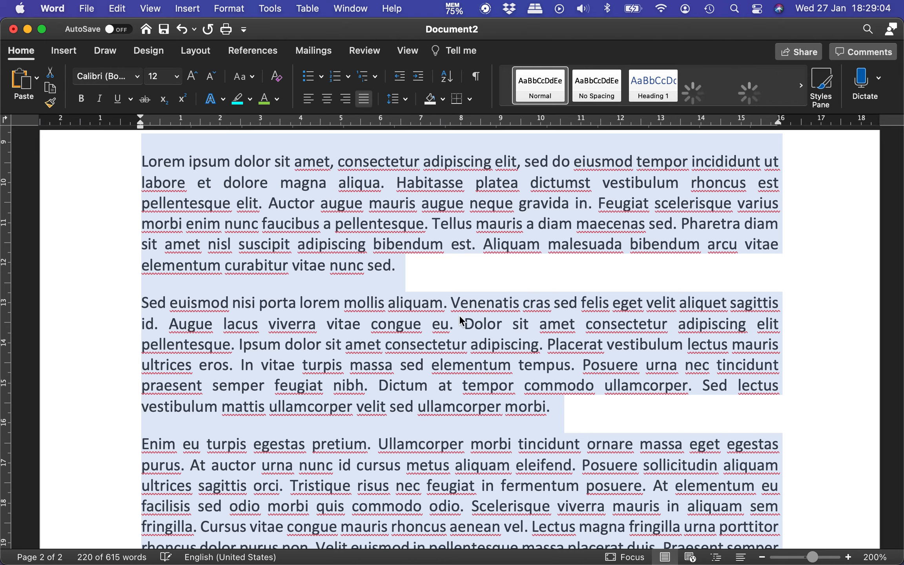
left_click(385, 292)
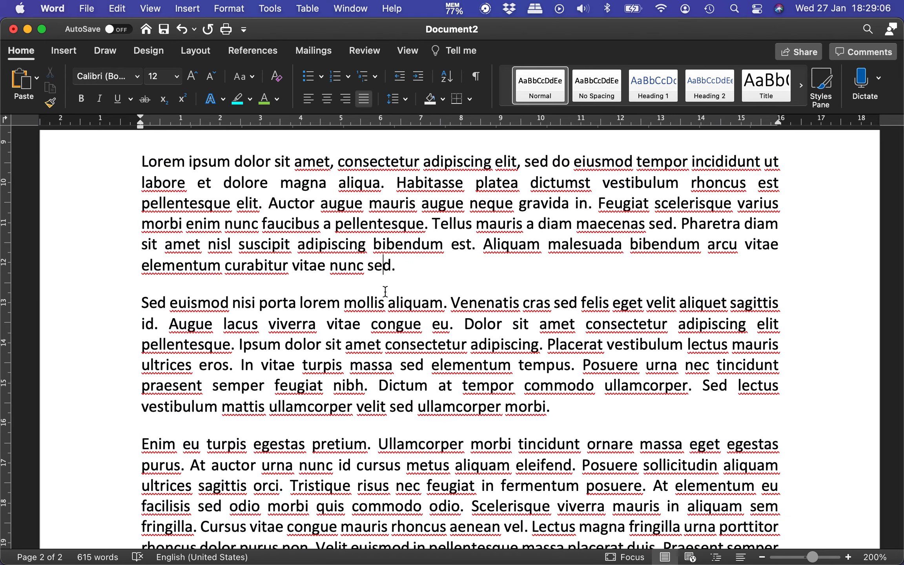
Review the gaps between the three justified paragraphs and below the "Paragraph spacing" subheading
scroll(383, 292, "down", 2)
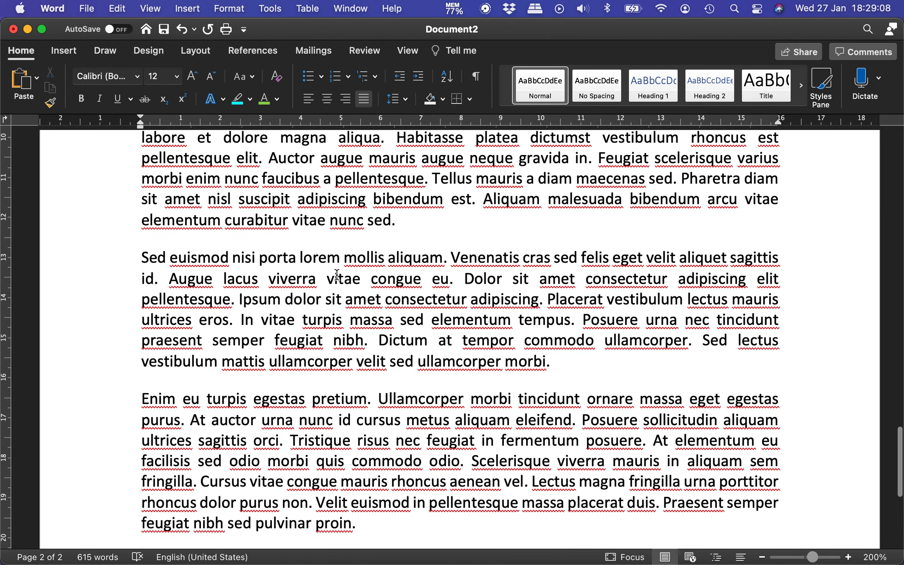
left_click(401, 222)
key("Down")
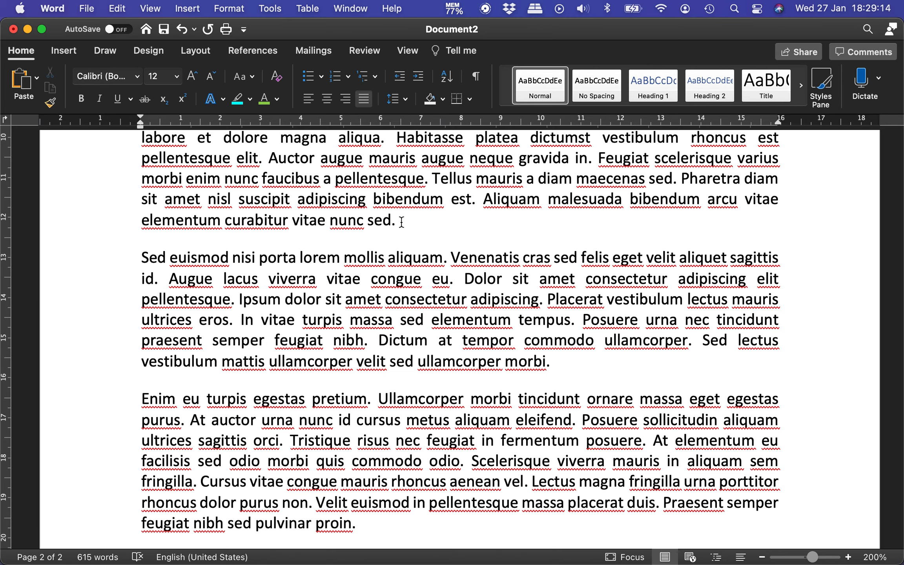
scroll(401, 221, "up", 4)
scroll(400, 222, "down", 6)
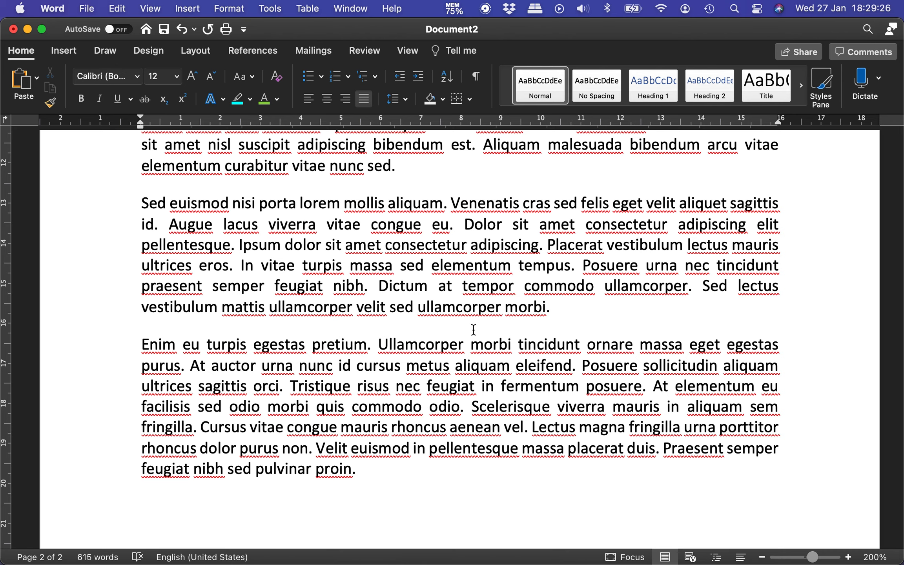
scroll(473, 329, "up", 8)
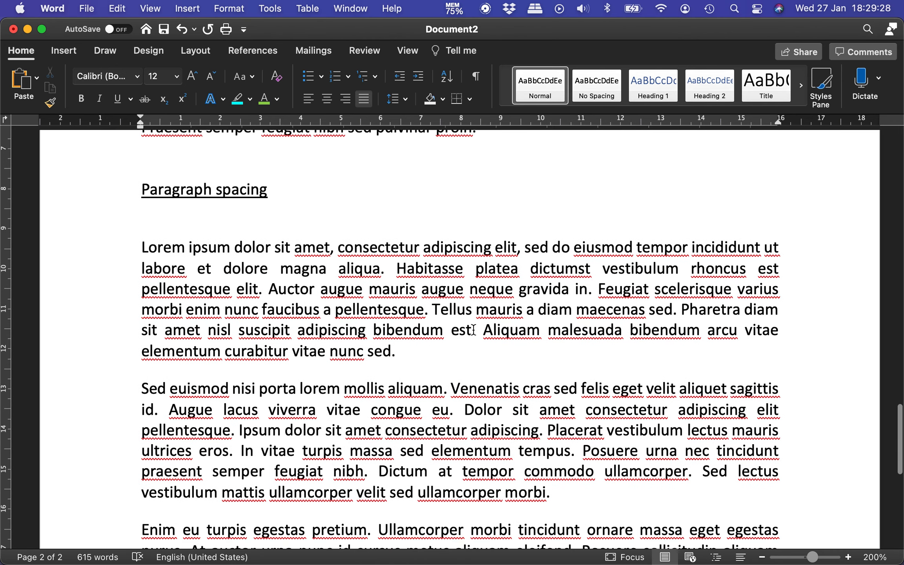
scroll(474, 329, "down", 10)
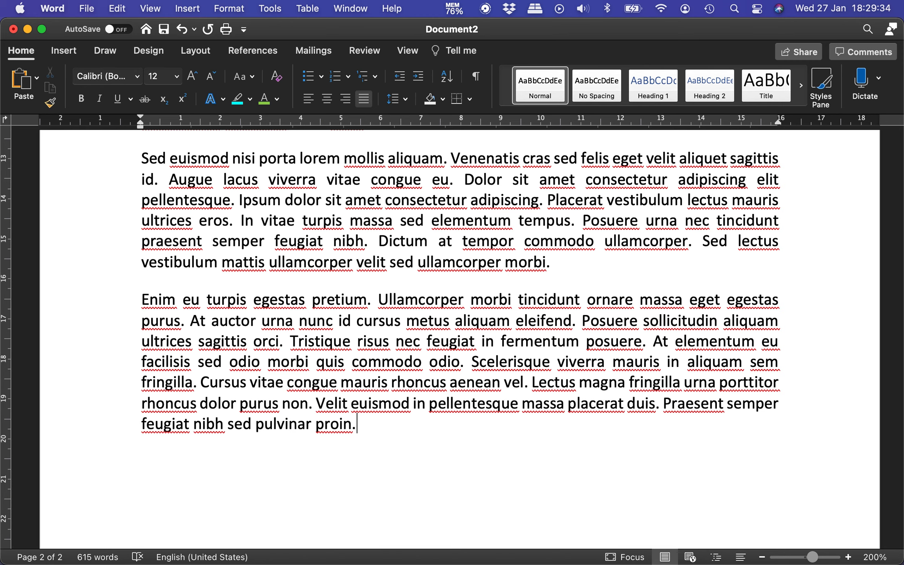
Add the subheading text "Paragraph alignment" on a new line below the last justified paragraph
double_click(219, 498)
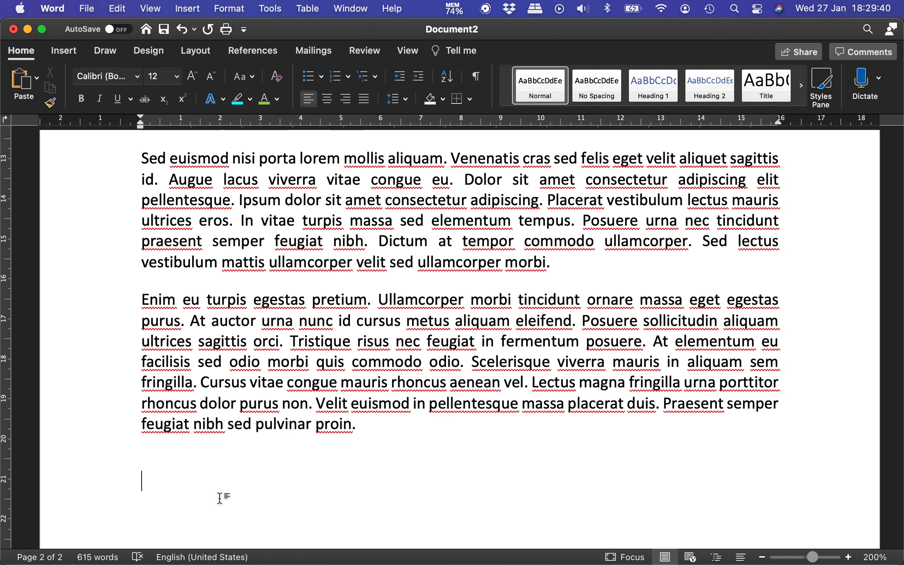
type("Paragrap")
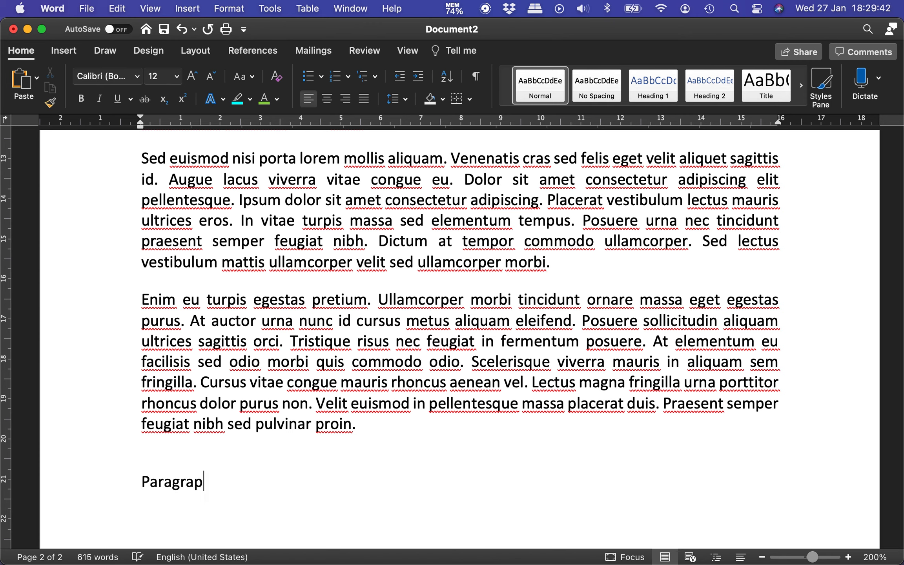
type("h alignment")
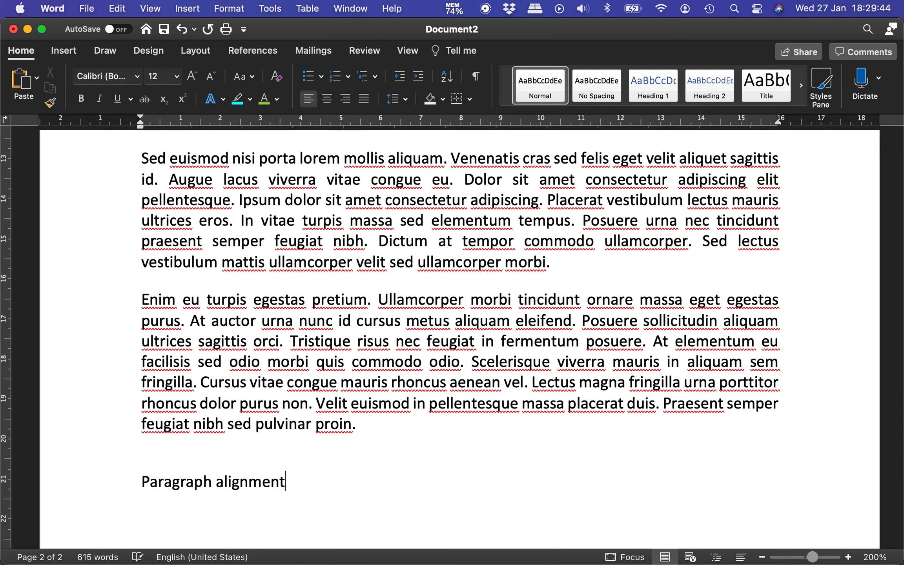
Underline the "Paragraph alignment" subheading and start a new line below it
triple_click(220, 498)
key("super+u")
key("Right")
key("Return")
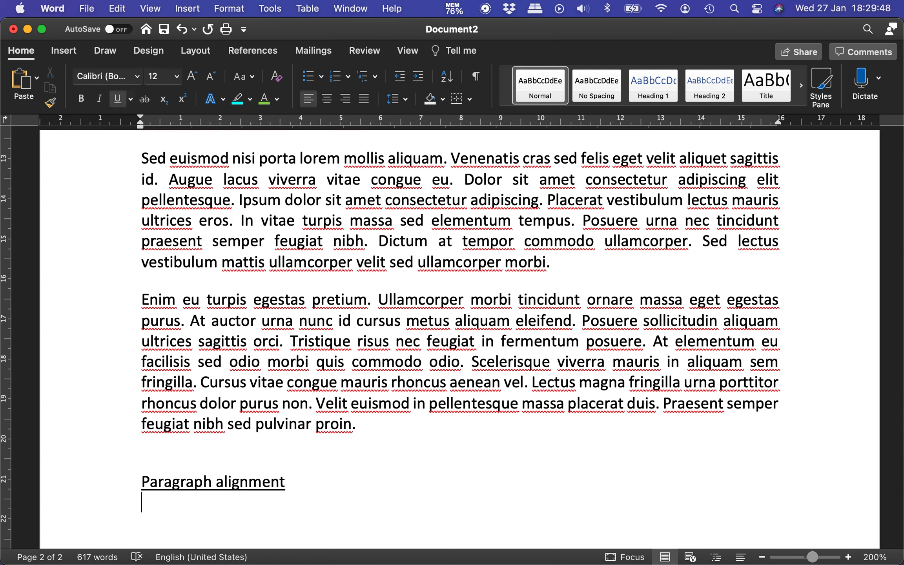
Turn off underlining and add the label "Left" below the subheading, separated by a blank line
key("super+u")
key("Return")
type("Left")
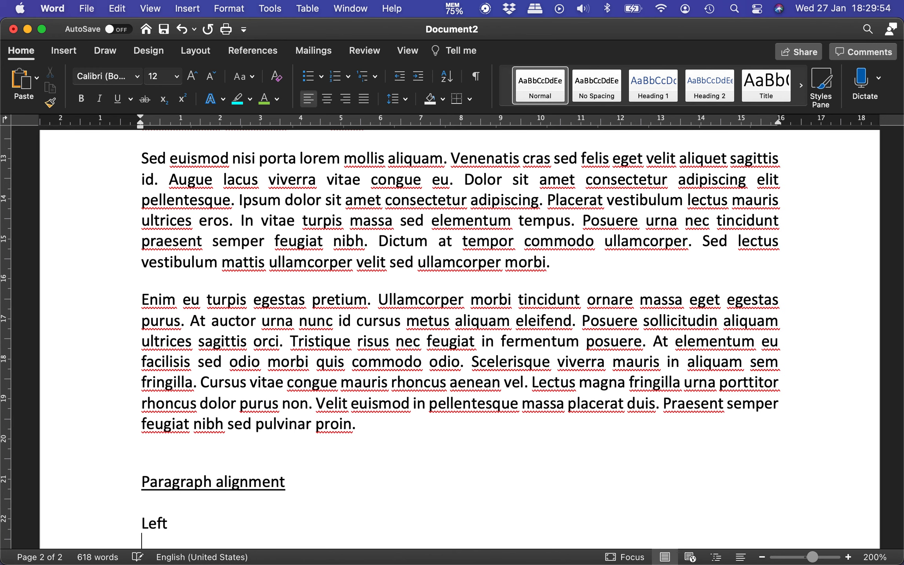
key("Return")
Copy the last justified paragraph, starting "Enim eu turpis", and paste it as left-aligned text under the "Left" label
left_click_drag(144, 268, 365, 380)
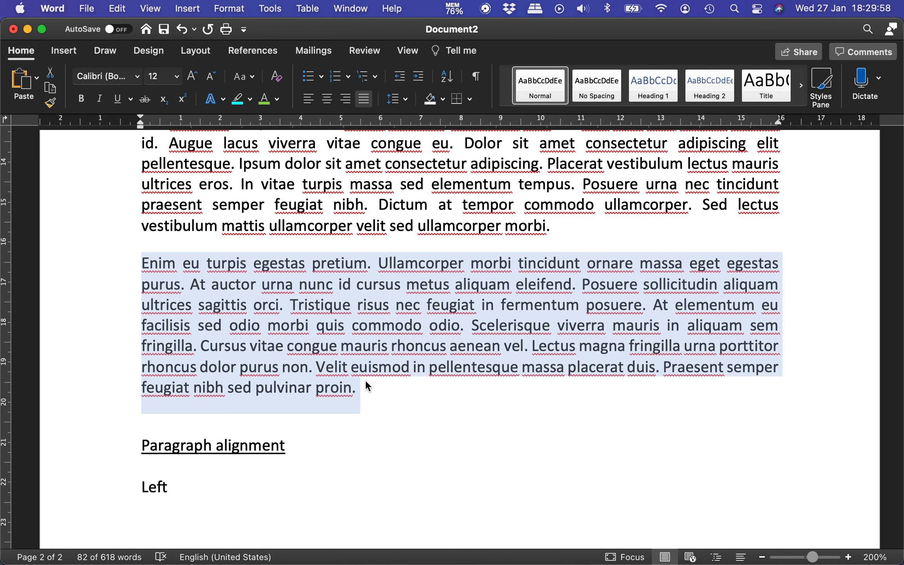
key("super+c")
left_click(187, 517)
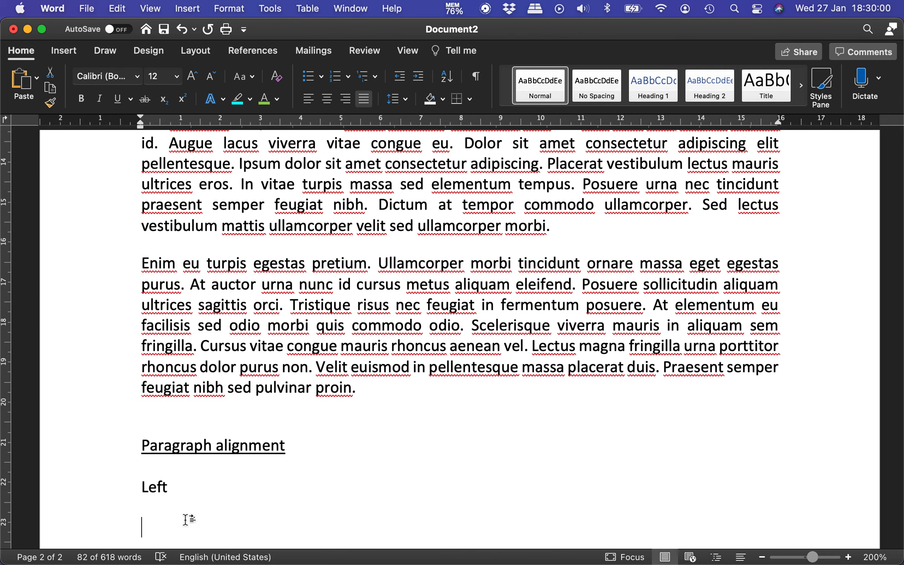
scroll(184, 520, "down", 5)
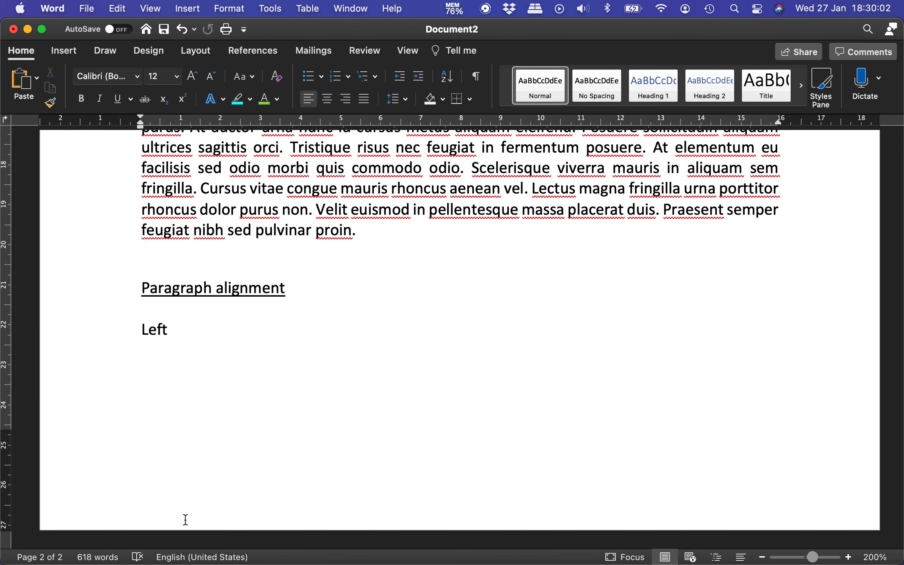
key("ctrl+super+v")
Copy the "Left" label together with the whole left-aligned paragraph under it
double_click(329, 218)
scroll(308, 391, "up", 3)
scroll(308, 391, "down", 2)
scroll(309, 391, "down", 2)
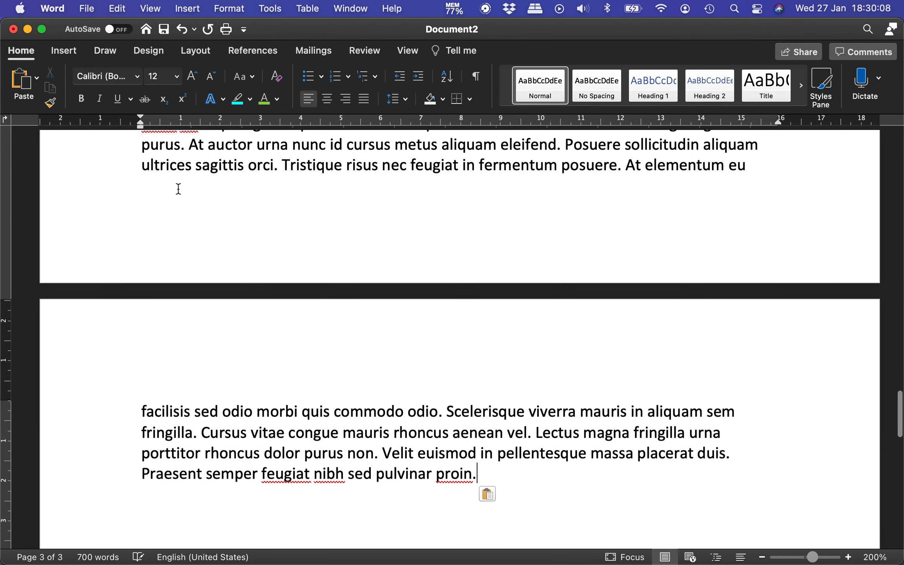
scroll(174, 183, "up", 1)
left_click_drag(142, 156, 484, 509)
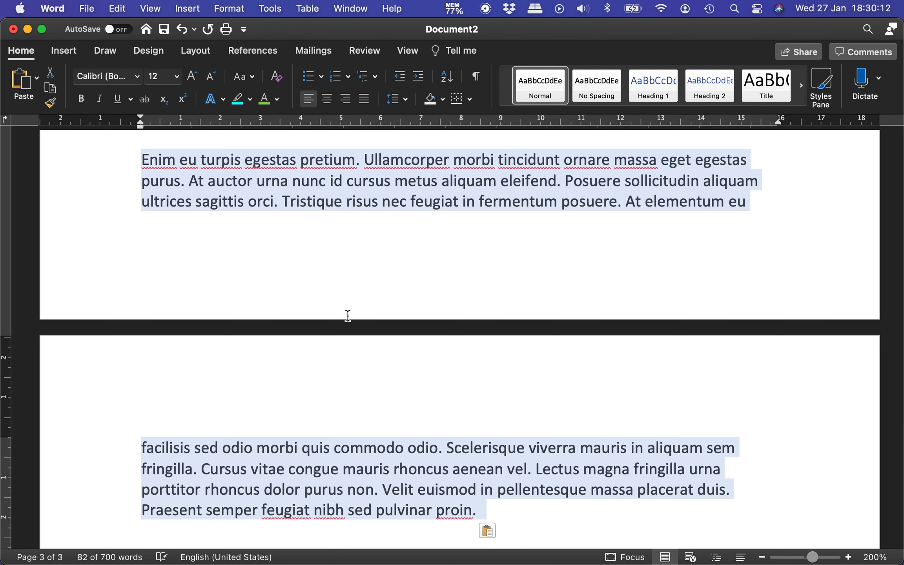
scroll(272, 270, "up", 2)
key("super+v")
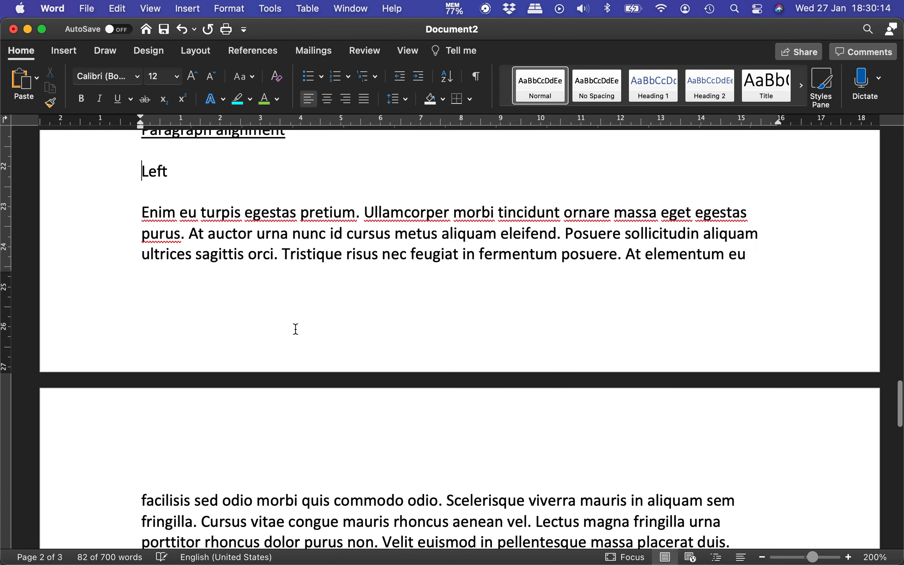
Paste the copied label and paragraph below the left-aligned paragraph, after a blank line
triple_click(490, 392)
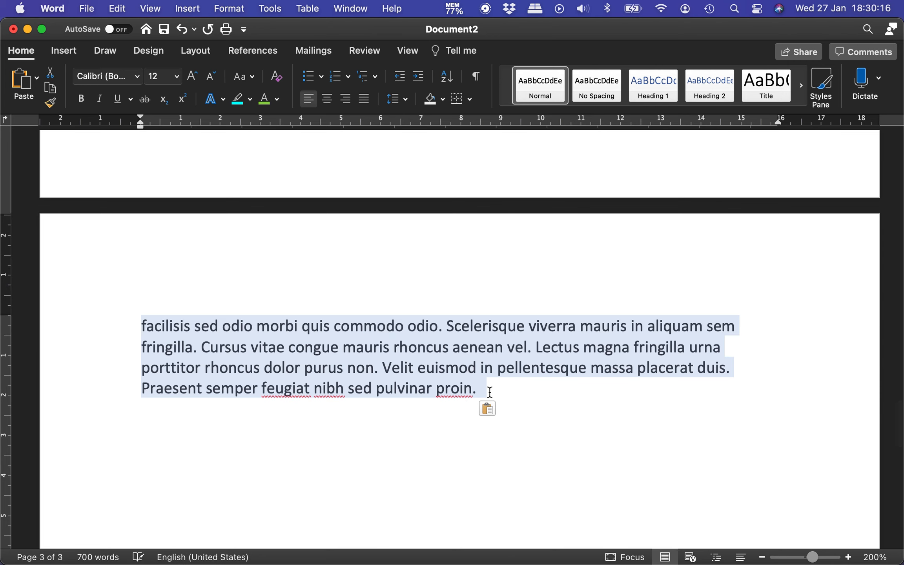
left_click(490, 393)
key("Return")
key("Return")
key("super+v")
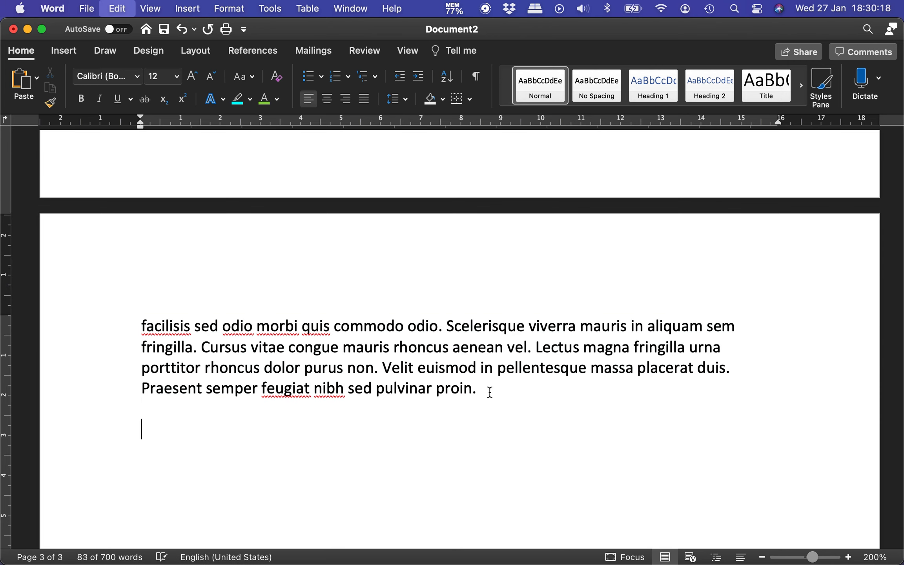
Change the label above the pasted paragraph to "Centered"
key("shift+End")
type("Ce")
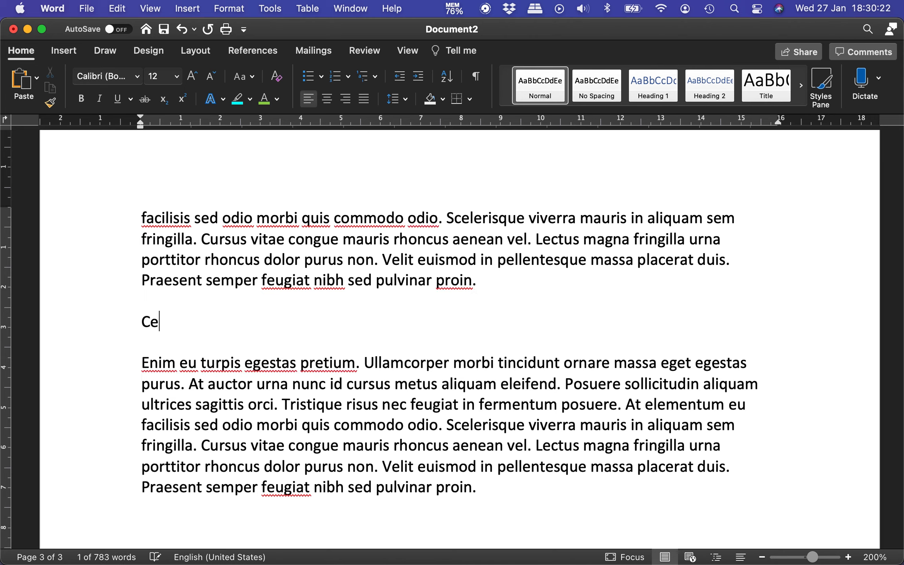
type("ntered")
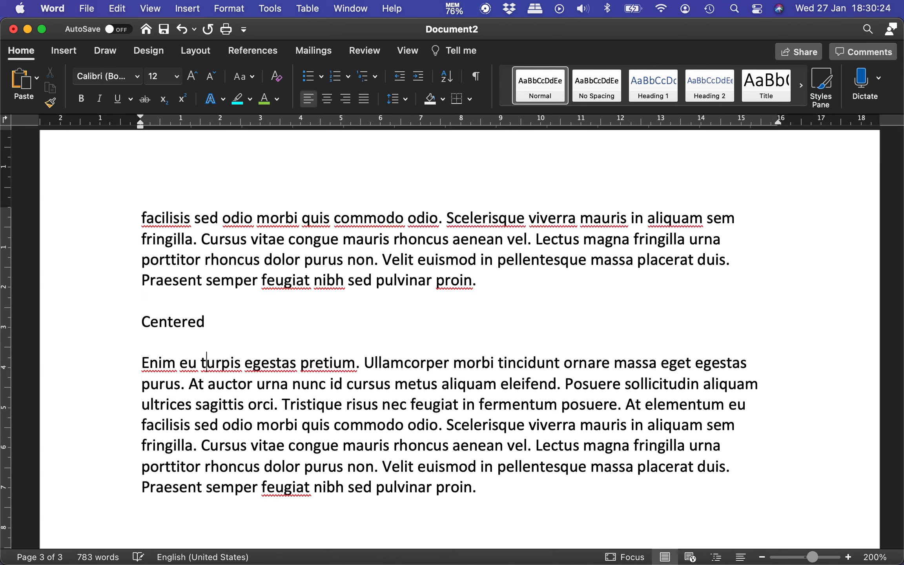
Center-align the paragraph under the "Centered" label
key("Home")
key("shift+Down")
key("shift+Down")
key("shift+Down")
key("shift+Down")
key("shift+Down")
key("shift+Down")
key("shift+Down")
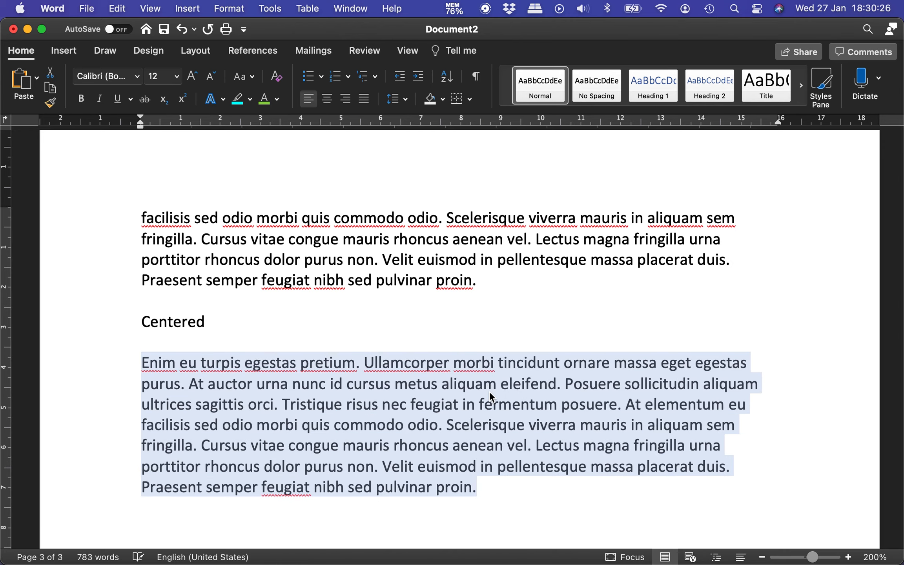
left_click(330, 103)
Paste another copy of the label and paragraph below the centered paragraph and change its label to "Right"
scroll(414, 355, "down", 3)
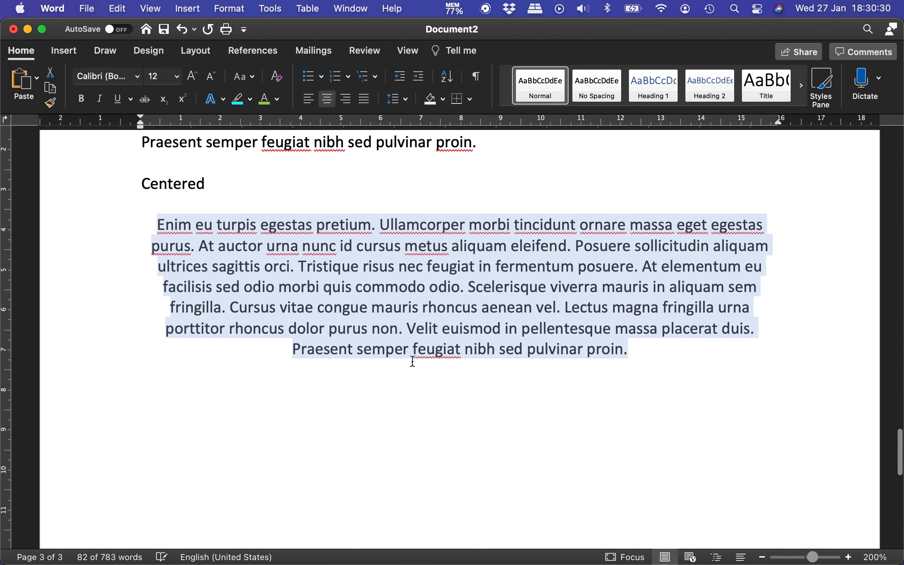
left_click(389, 402)
key("super+v")
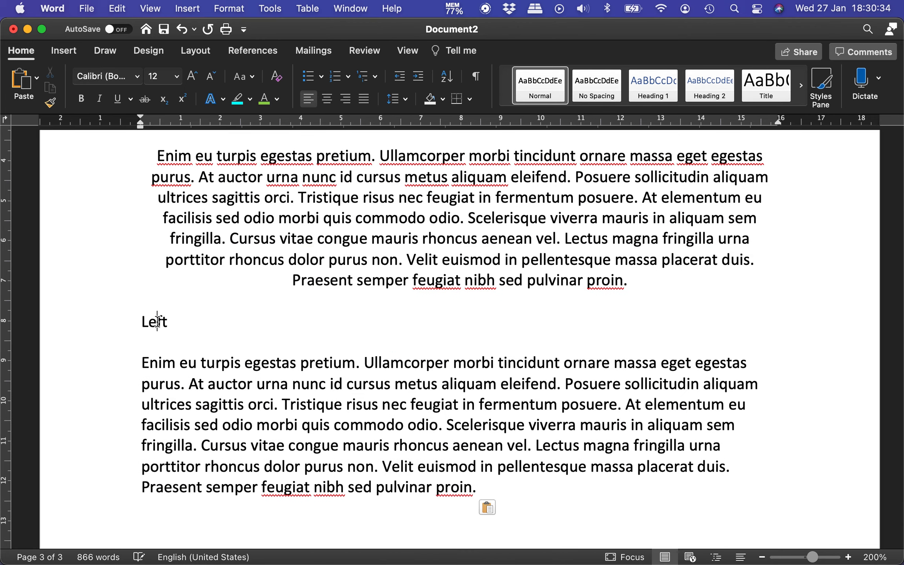
double_click(159, 322)
type("Right")
key("Down")
key("Down")
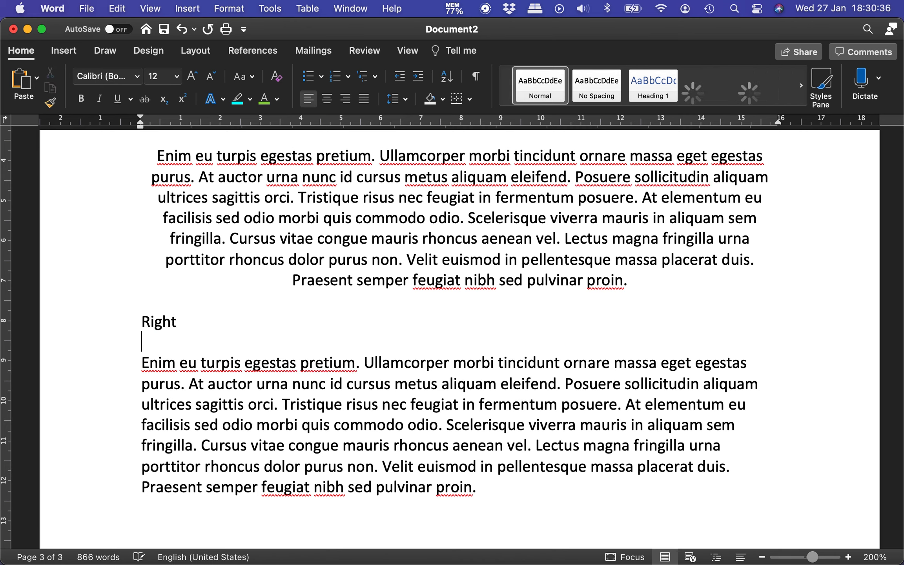
key("super+Left")
key("shift+Down")
key("shift+Down")
key("shift+Down")
key("shift+Down")
key("shift+Down")
key("shift+Down")
key("shift+Down")
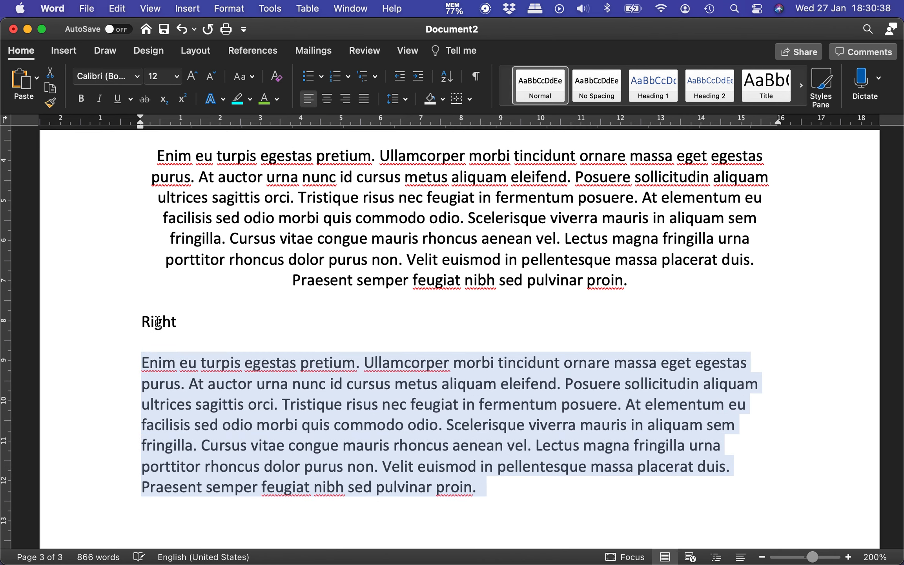
key("Right")
key("Up")
key("Up")
key("Up")
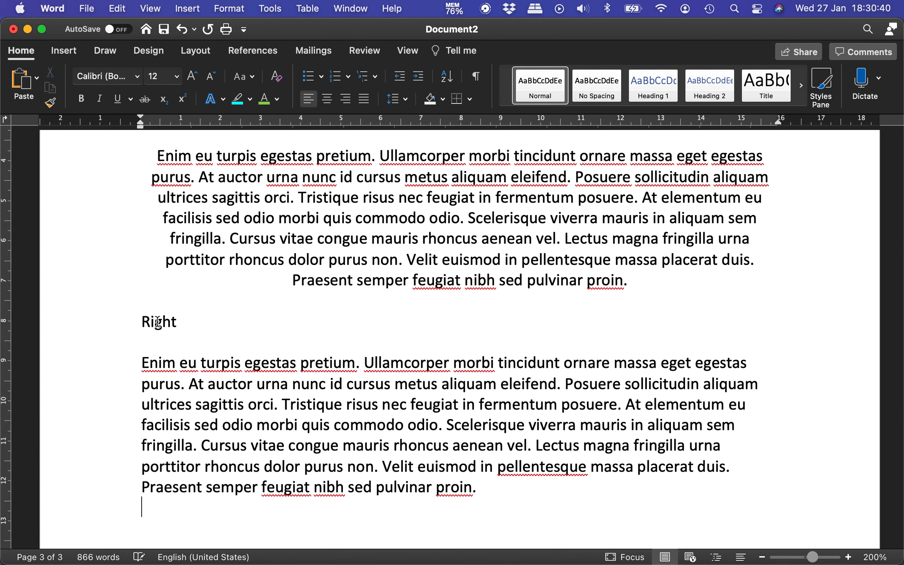
key("Down")
key("Up")
key("Up")
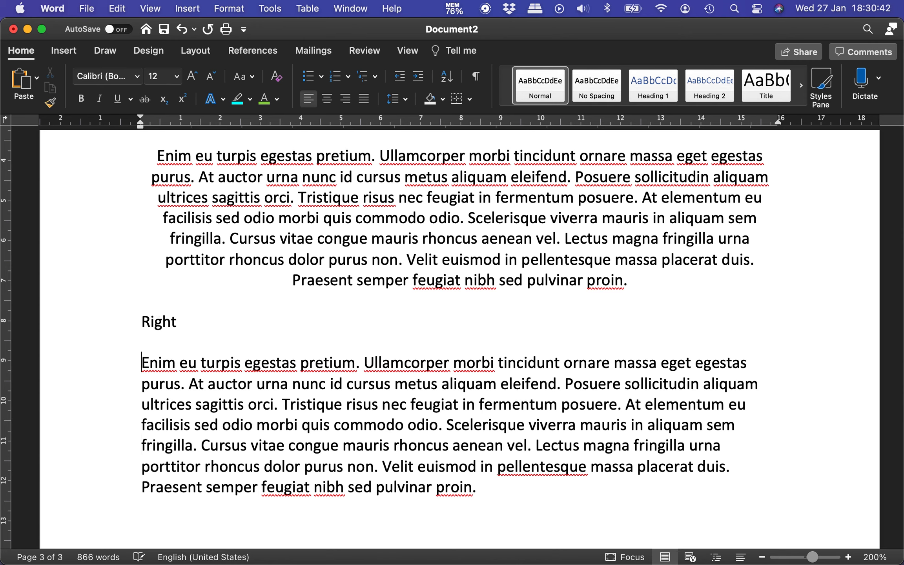
Right-align the whole paragraph under the "Right" label
key("shift+Down")
key("shift+Down")
key("shift+Down")
key("shift+Down")
key("shift+Down")
key("shift+Down")
key("shift+Down")
key("shift+Left")
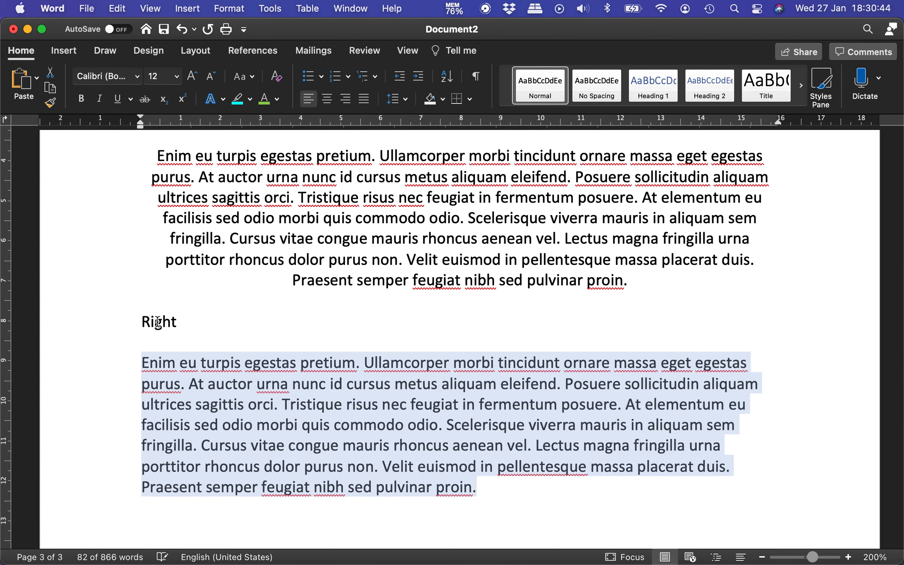
left_click(352, 100)
Add the label "Justified" below the right-aligned paragraph and start a new line for its sample text
scroll(287, 400, "down", 3)
left_click(740, 447)
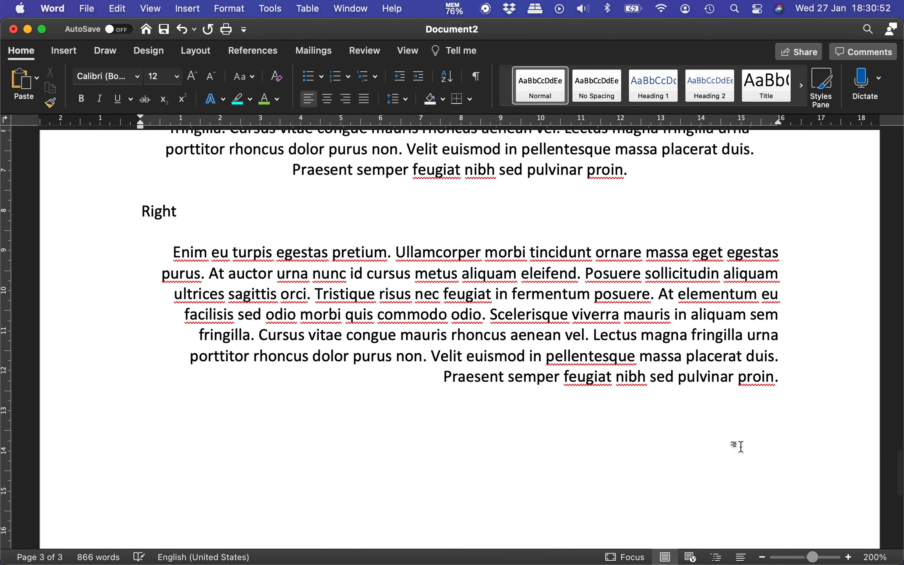
type("Justified")
key("Return")
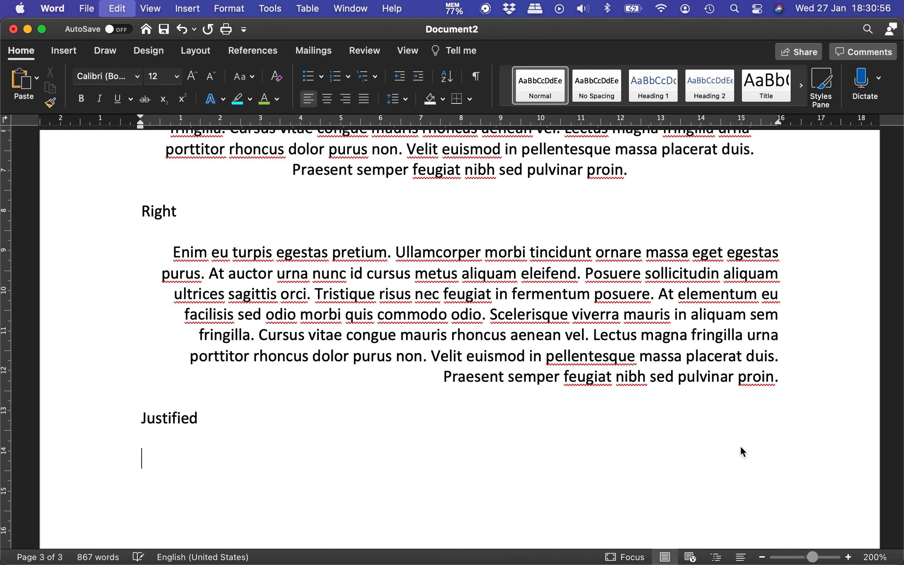
Paste the copied sample text under the "Justified" label and delete the "Left" label that comes with it
type("Left  Enim eu turpis egestas pretium. Ullamcorper morbi tincidunt ornare massa eget egestas purus. At auctor urna nunc id cursus metus aliquam eleifend. Posuere sollicitudin aliquam ultrices sagittis orci. Tristique risus nec feugiat in fermentum posuere. At elementum eu facilisis sed odio morbi quis commodo odio. Scelerisque viverra mauris in aliquam sem fringilla. Cursus vitae congue mauris rhoncus aenean vel. Lectus magna fringilla urna porttitor rhoncus dolor purus non. Velit euismod in pellentesque massa placerat duis. Praesent semper feugiat nibh sed pulvinar proin.")
key("Up")
key("shift+Up")
key("shift+Up")
key("BackSpace")
key("Down")
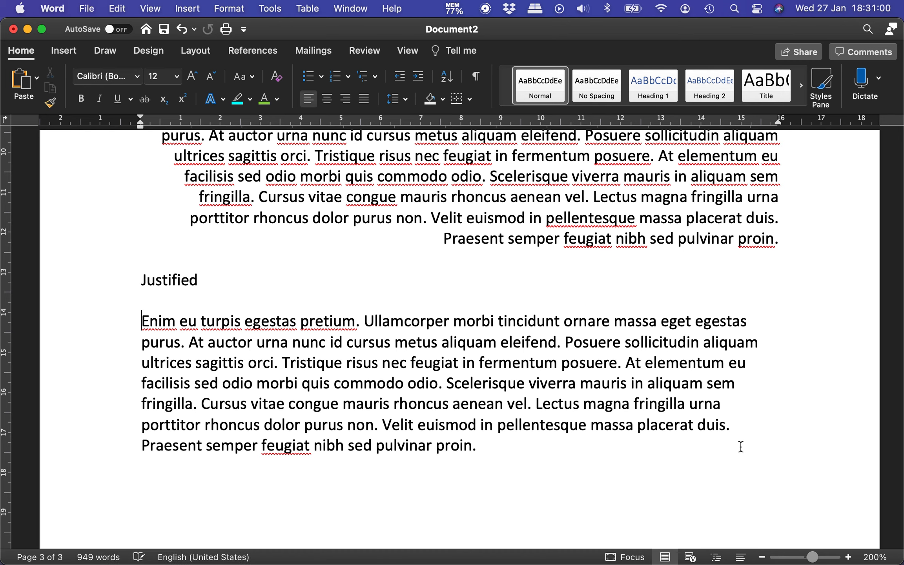
Justify the whole paragraph under the "Justified" label
key("shift+Down")
key("shift+Down")
key("shift+Down")
key("shift+Down")
key("shift+Down")
key("shift+Down")
key("shift+Down")
key("shift+Down")
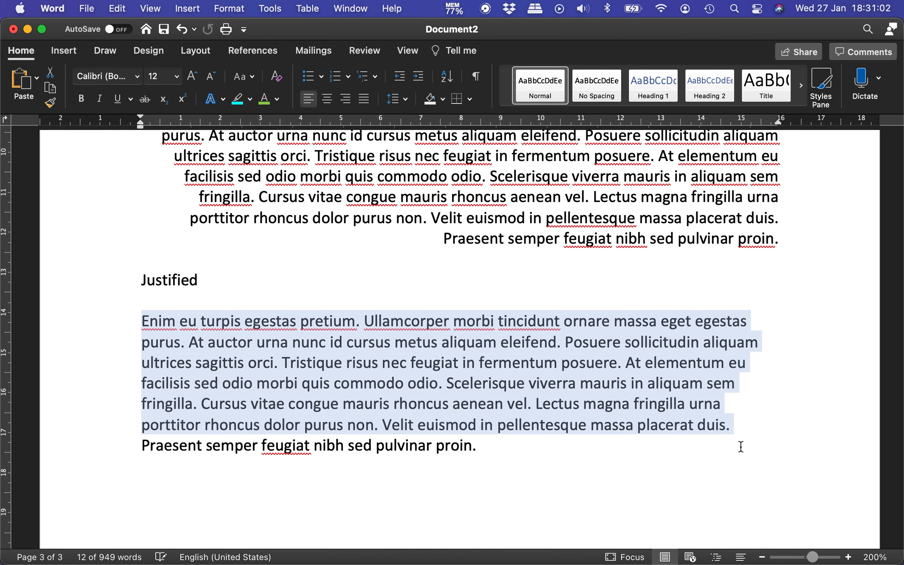
key("shift+Left")
key("shift+Left")
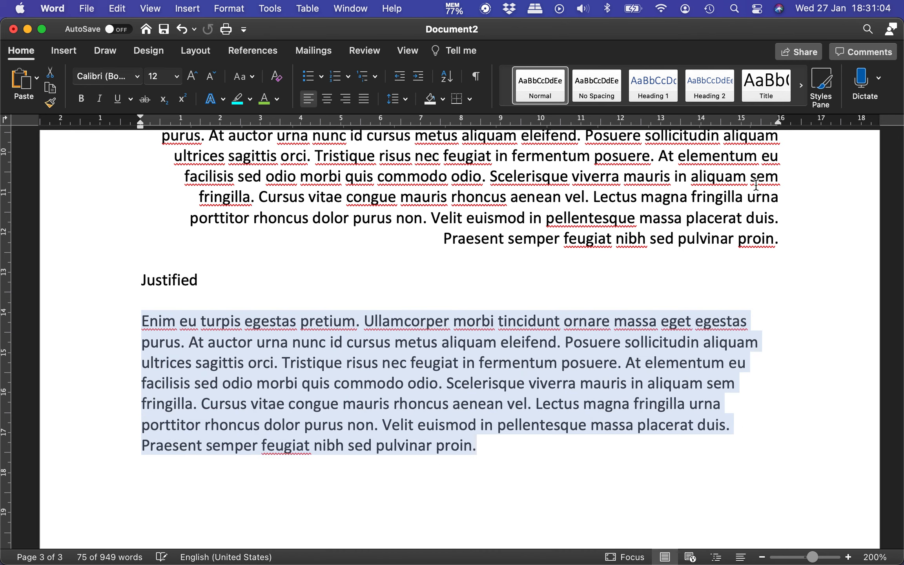
left_click(364, 99)
Add the underlined, non-bold subheading "Shading or colored background" below the justified paragraph
left_click(184, 487)
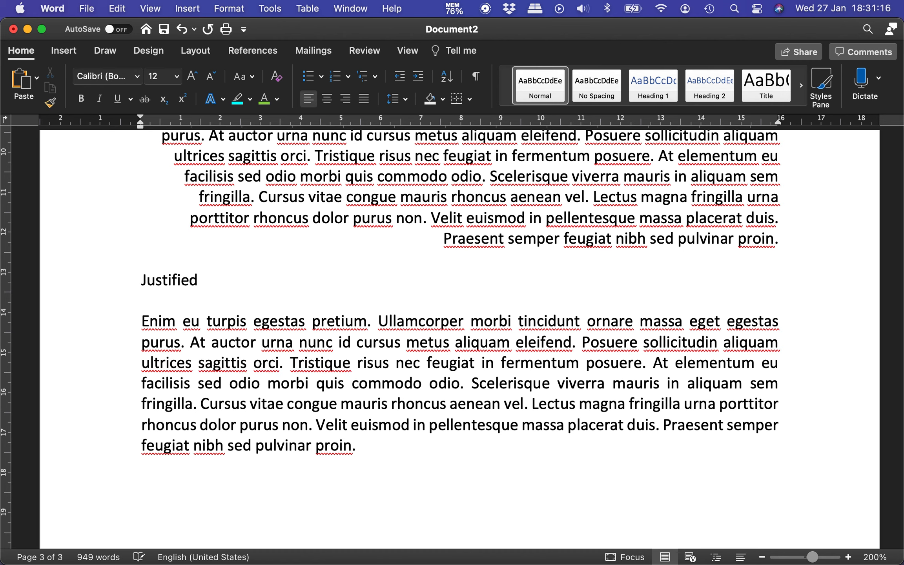
left_click(328, 506)
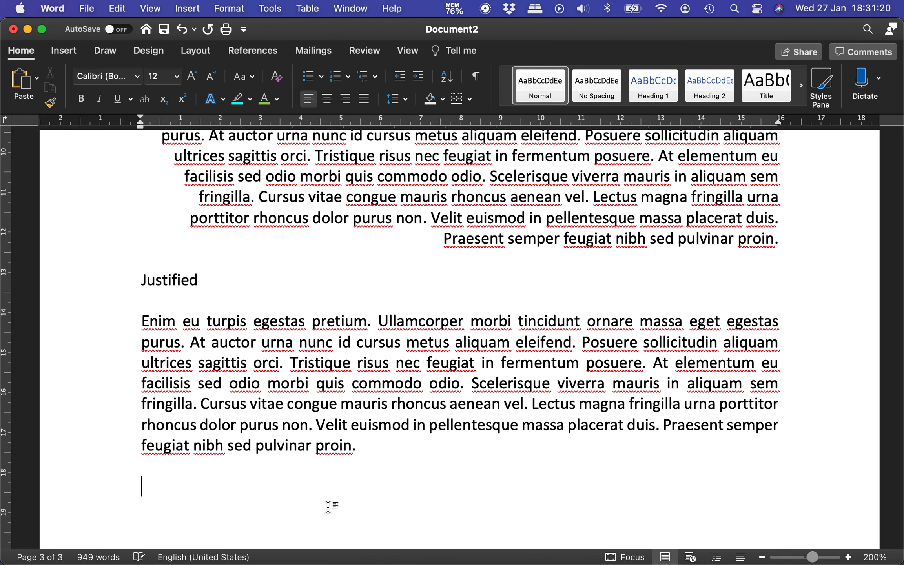
type("U")
key("BackSpace")
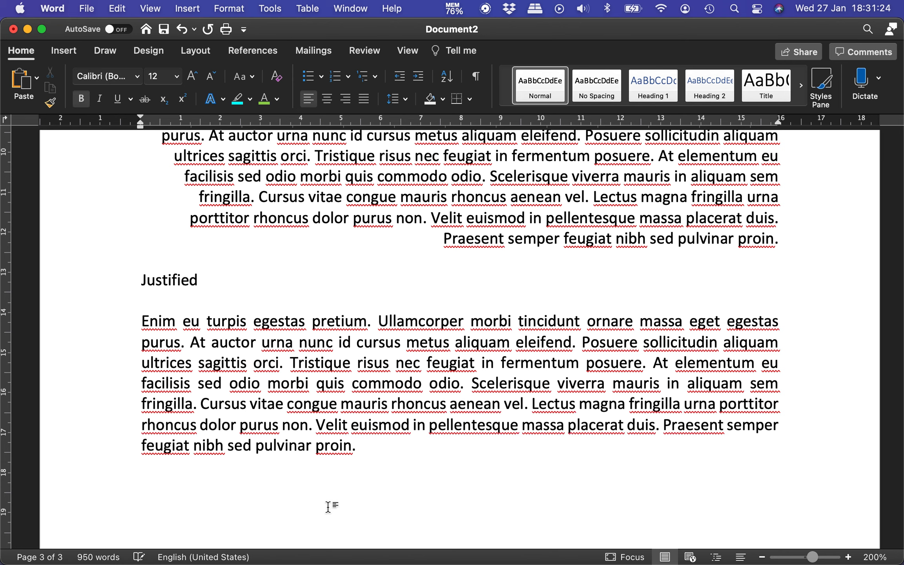
key("super+b")
key("super+u")
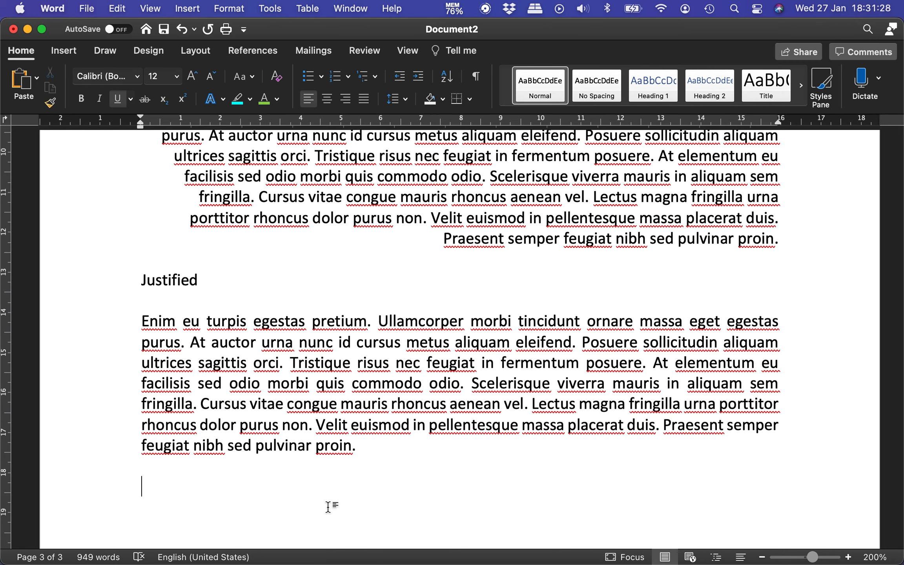
type("Shading oir co")
key("BackSpace")
key("BackSpace")
key("BackSpace")
key("BackSpace")
key("BackSpace")
type("r colored background")
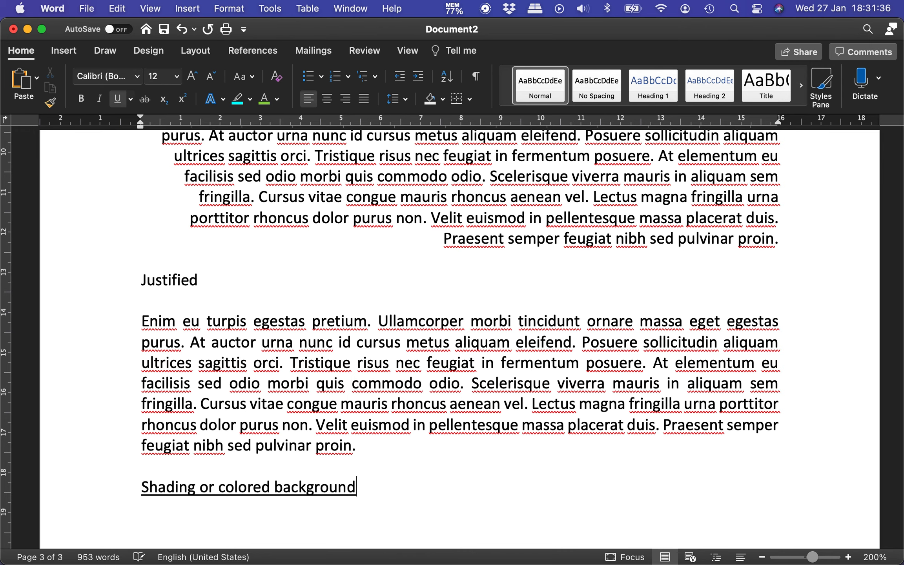
Paste the copied sample text below the "Shading or colored background" subheading and remove its "Left" label and extra blank line
key("Return")
key("Return")
type("Left  Enim eu turpis egestas pretium. Ullamcorper morbi tincidunt ornare massa eget egestas purus. At auctor urna nunc id cursus metus aliquam eleifend. Posuere sollicitudin aliquam ultrices sagittis orci. Tristique risus nec feugiat in fermentum posuere. At elementum eu facilisis sed odio morbi quis commodo odio. Scelerisque viverra mauris in aliquam sem fringilla. Cursus vitae congue mauris rhoncus aenean vel. Lectus magna fringilla urna porttitor rhoncus dolor purus non. Velit euismod in pellentesque massa placerat duis. Praesent semper feugiat nibh sed pulvinar proin.")
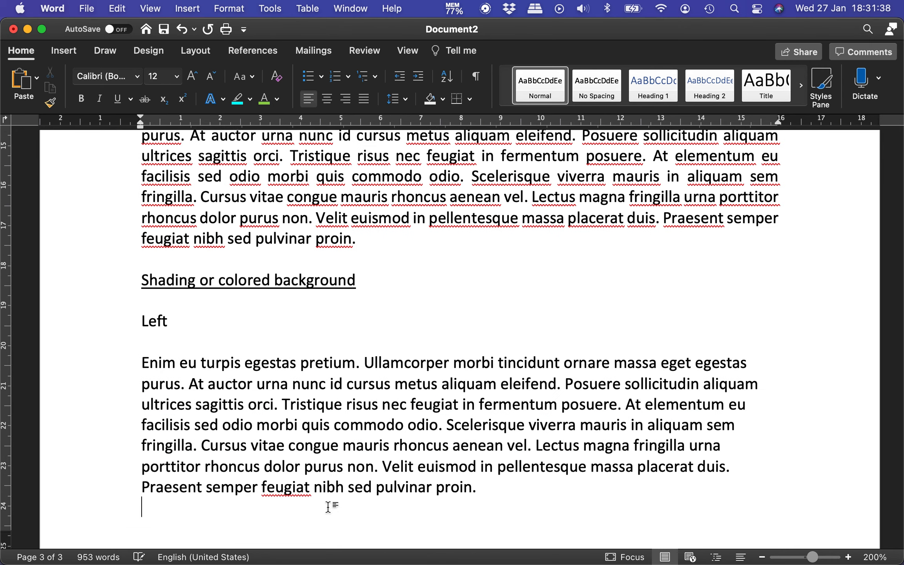
left_click(145, 347)
key("shift+Left")
key("shift+Left")
key("shift+Left")
key("shift+Left")
key("shift+Left")
key("BackSpace")
key("BackSpace")
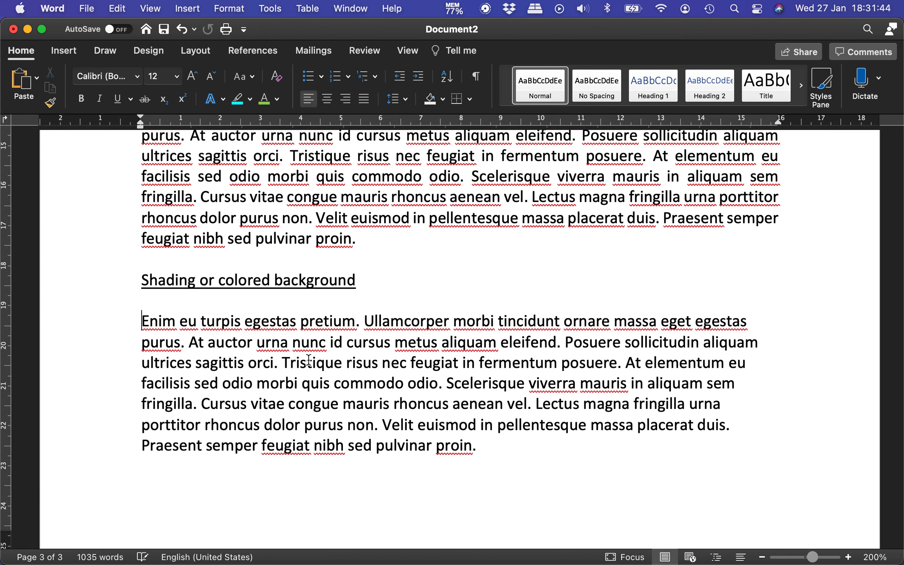
Shade the sentence "Tristique risus nec feugiat in fermentum posuere." with a light orange theme colour
left_click_drag(282, 363, 620, 364)
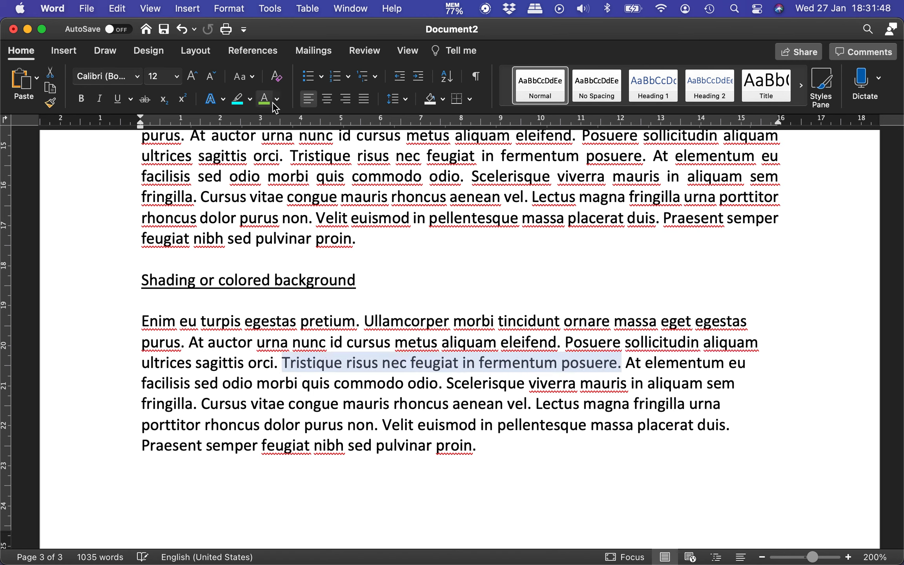
left_click(444, 99)
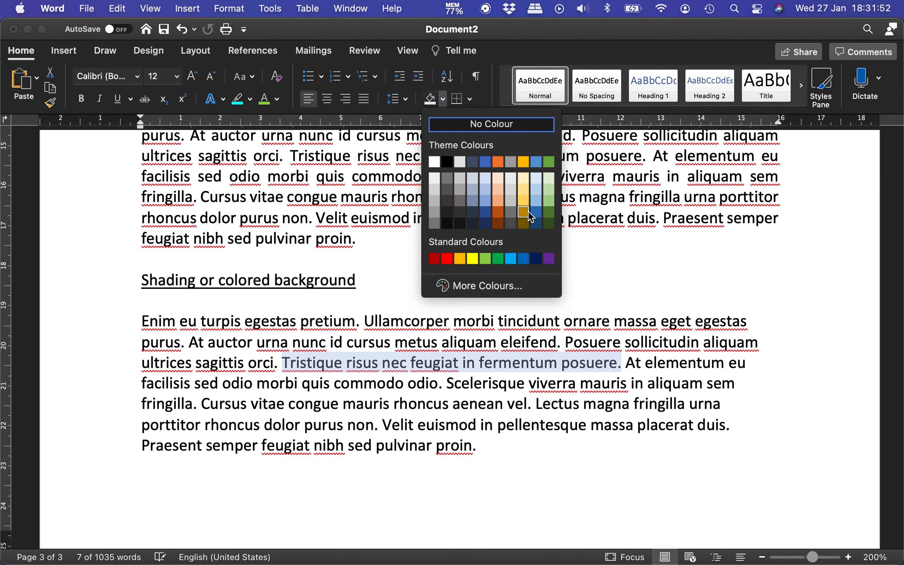
left_click(499, 200)
left_click(394, 382)
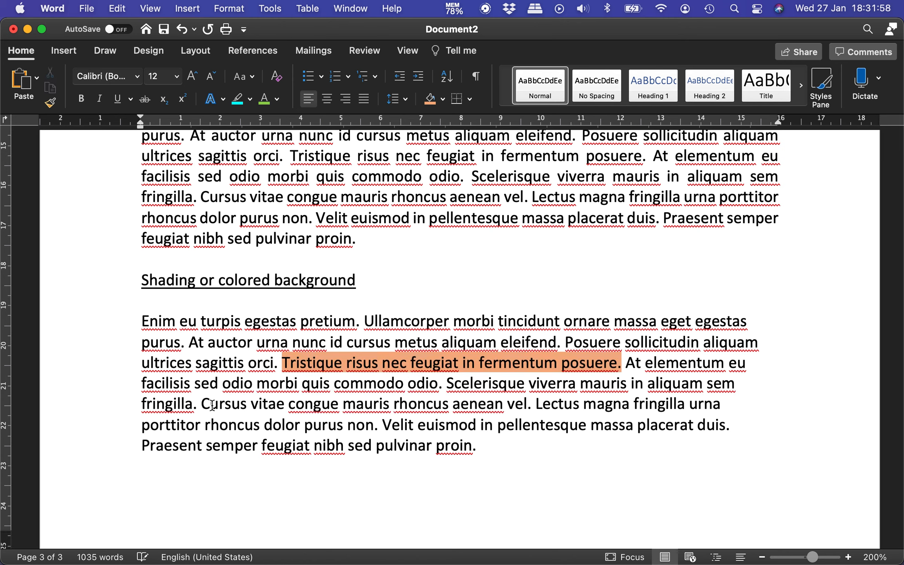
Shade the sentence "Cursus vitae congue mauris rhoncus aenean vel." with the standard yellow colour
left_click_drag(202, 404, 531, 408)
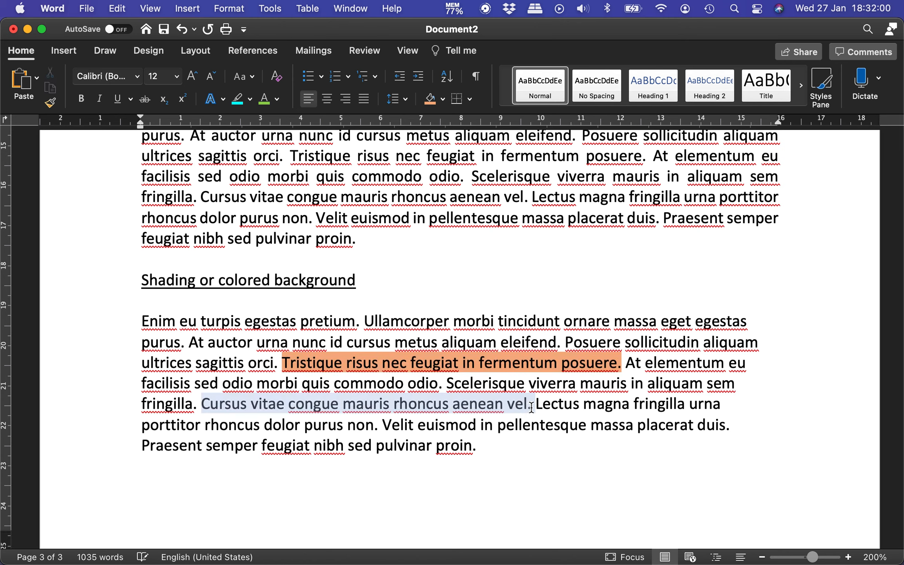
left_click(442, 98)
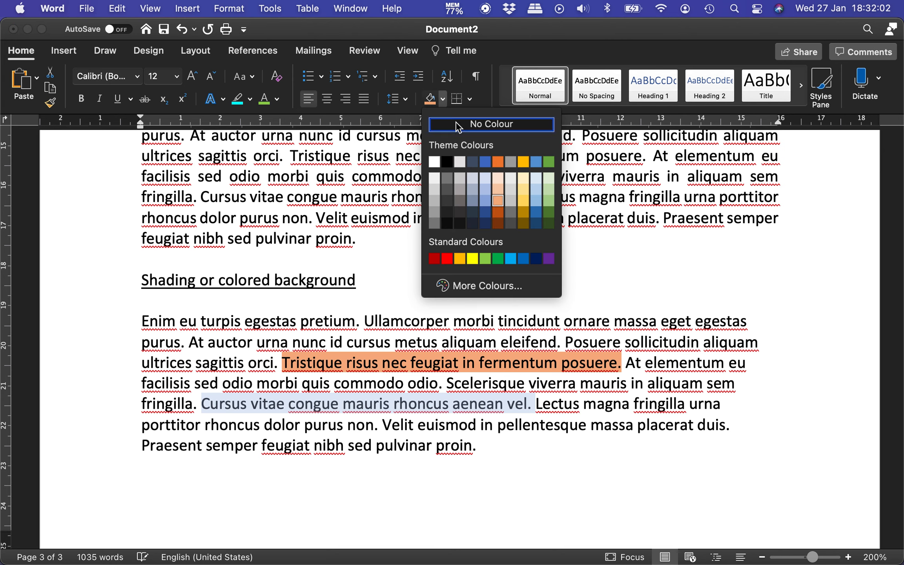
left_click(473, 259)
left_click(328, 425)
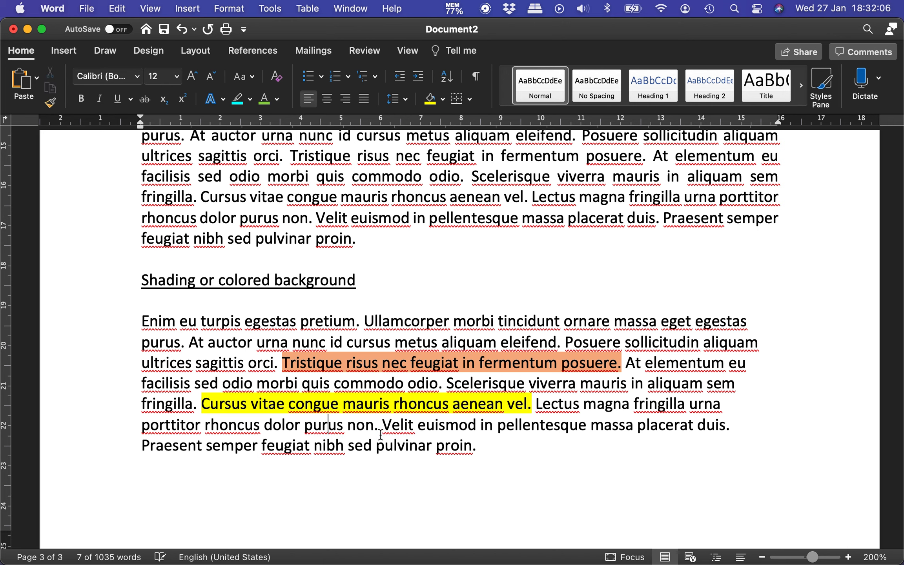
Shade the words "Velit euismod in pellentesque massa" with the standard light blue colour
left_click_drag(381, 430, 612, 428)
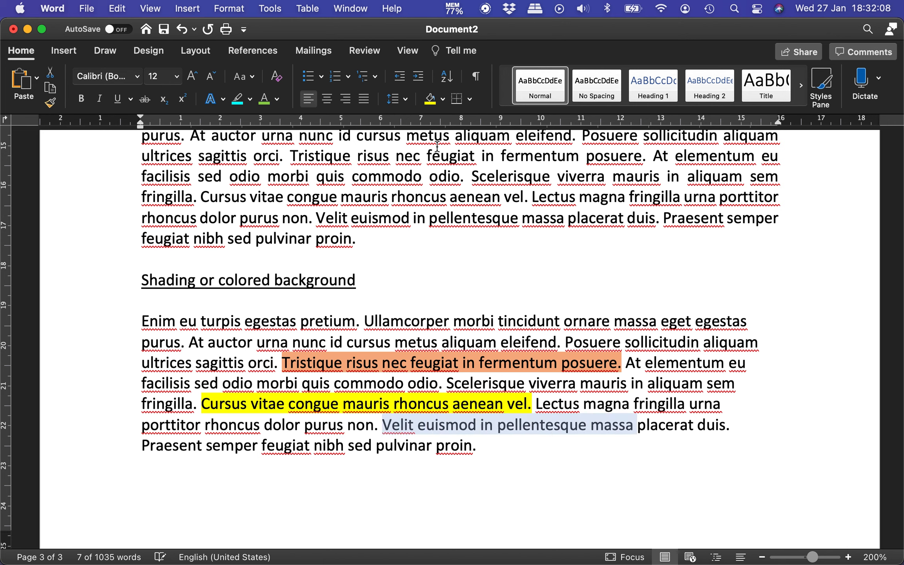
left_click(443, 99)
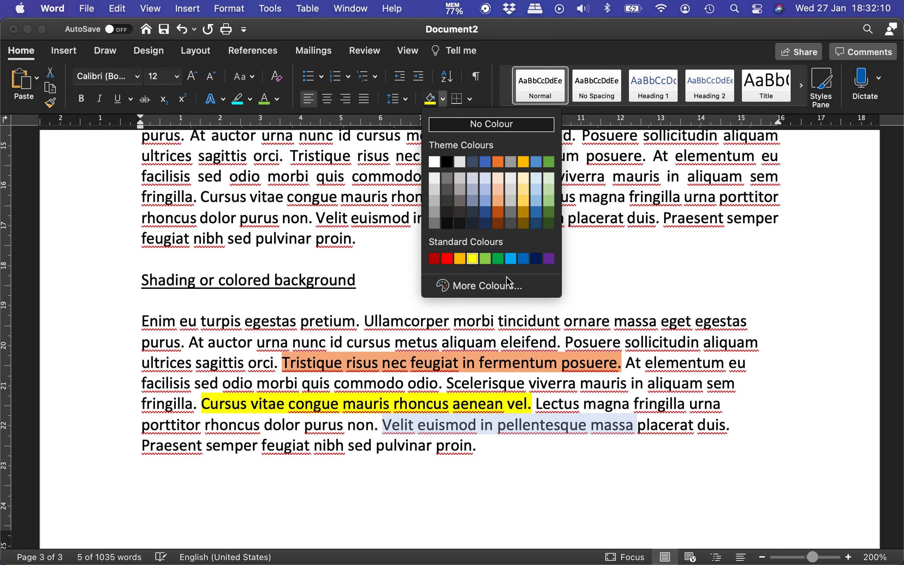
left_click(510, 259)
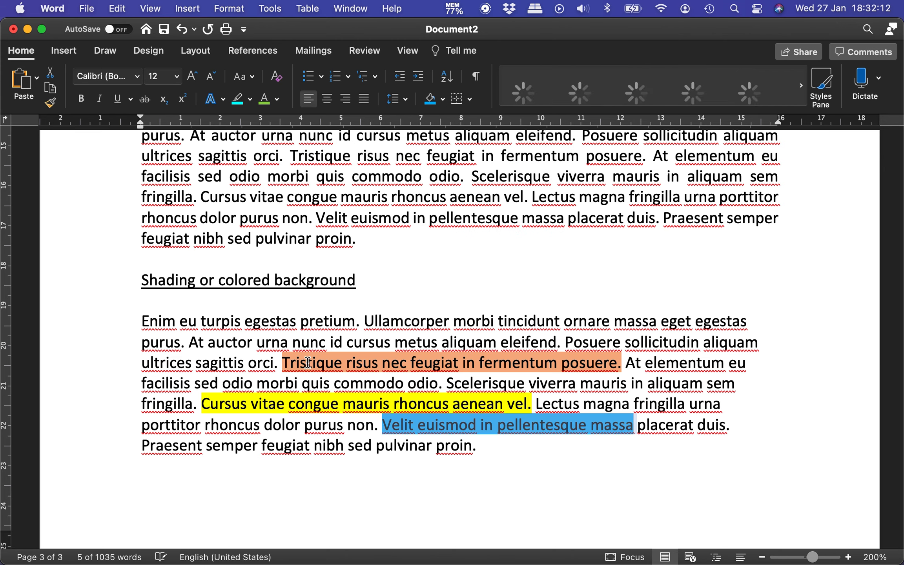
left_click(238, 344)
Add the bold heading "Paragraph styles" below the shaded paragraph, leaving one blank line between them
left_click(207, 494)
key("Return")
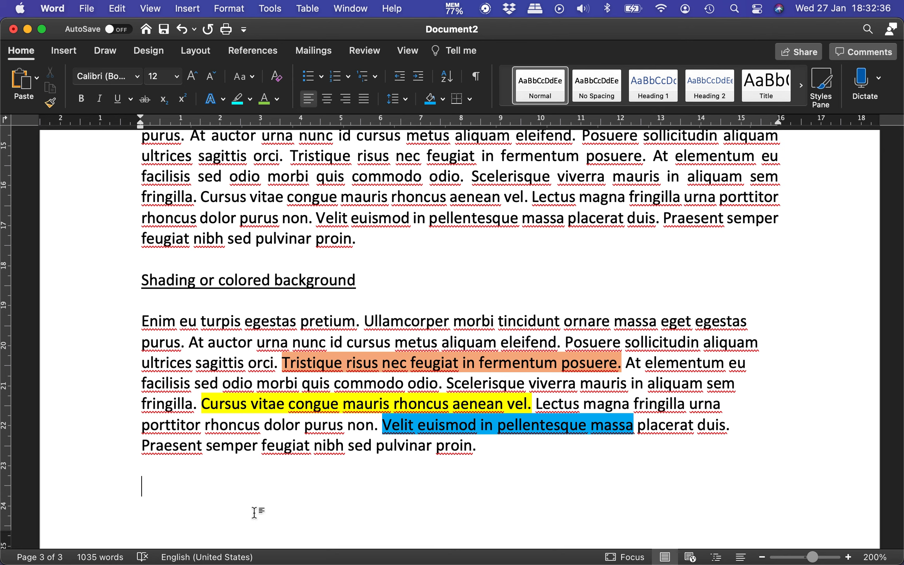
type("Paragraph")
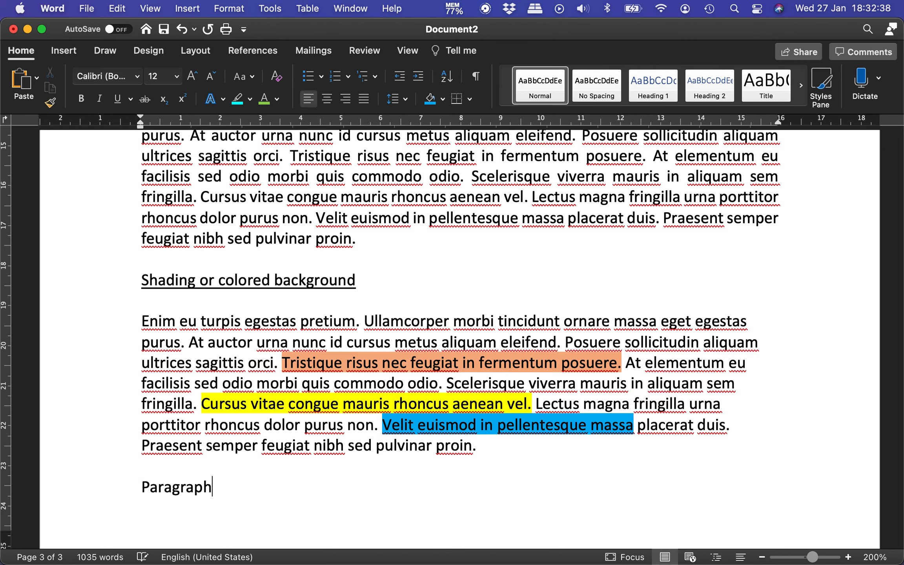
type(" styles")
key("Return")
key("Up")
key("shift+End")
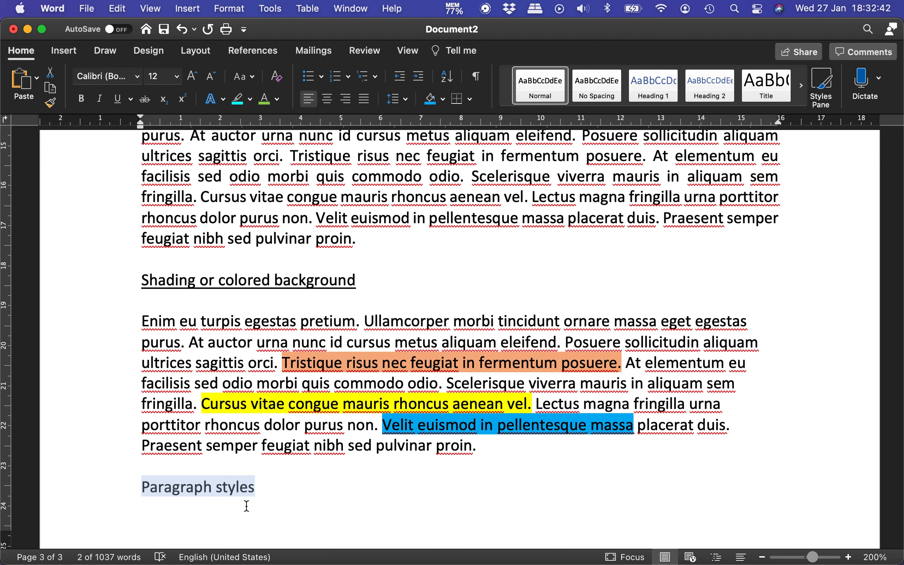
key("super+b")
key("Down")
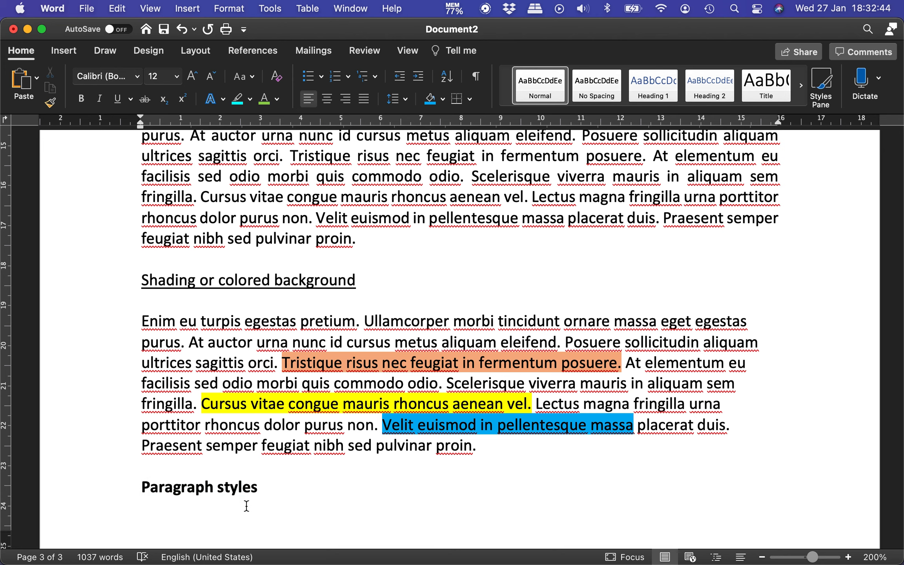
Add the dashed list item "These indicate the section of the text." under the "Paragraph styles" heading
type("- The")
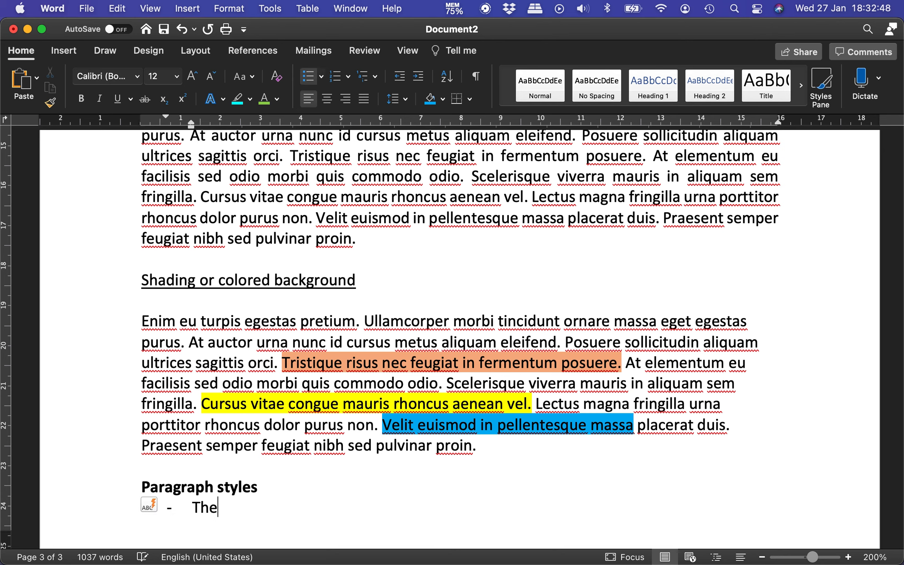
type("se indicate")
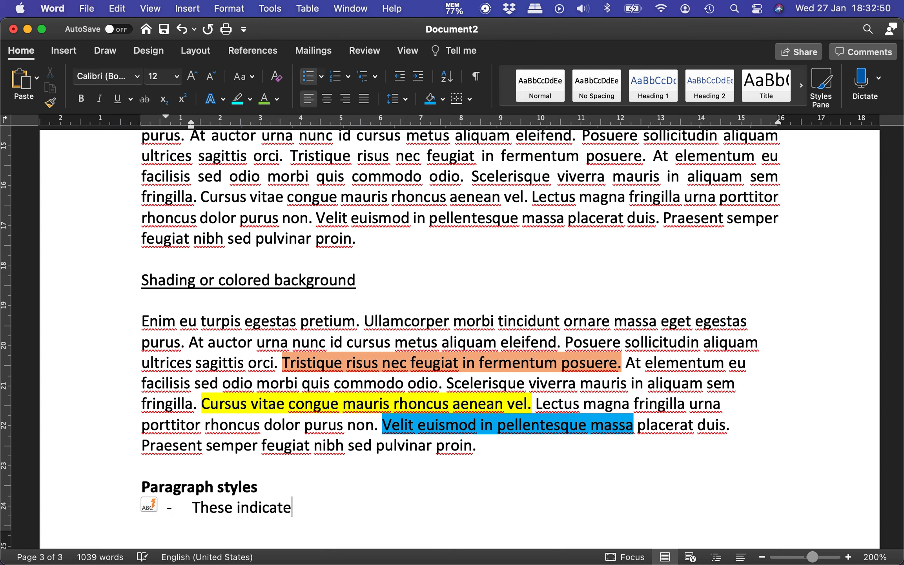
type(" the section ")
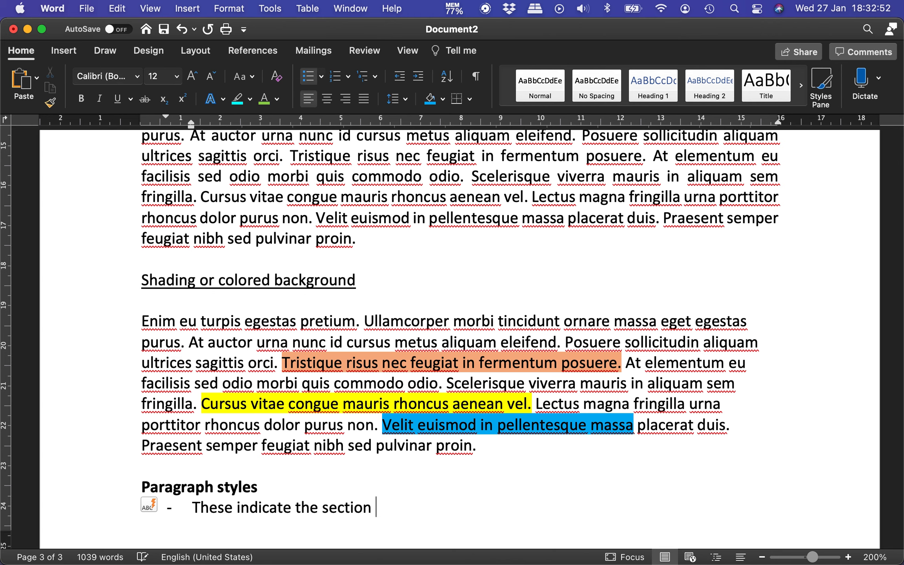
type("of the text.")
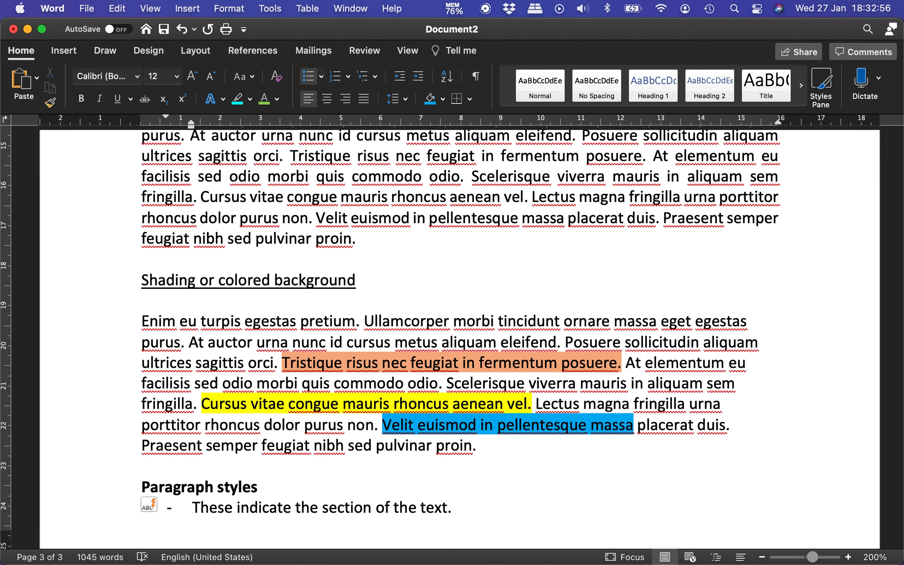
Insert a page break after the list item and enter "Normal – No spacing" on the new page
key("super+Return")
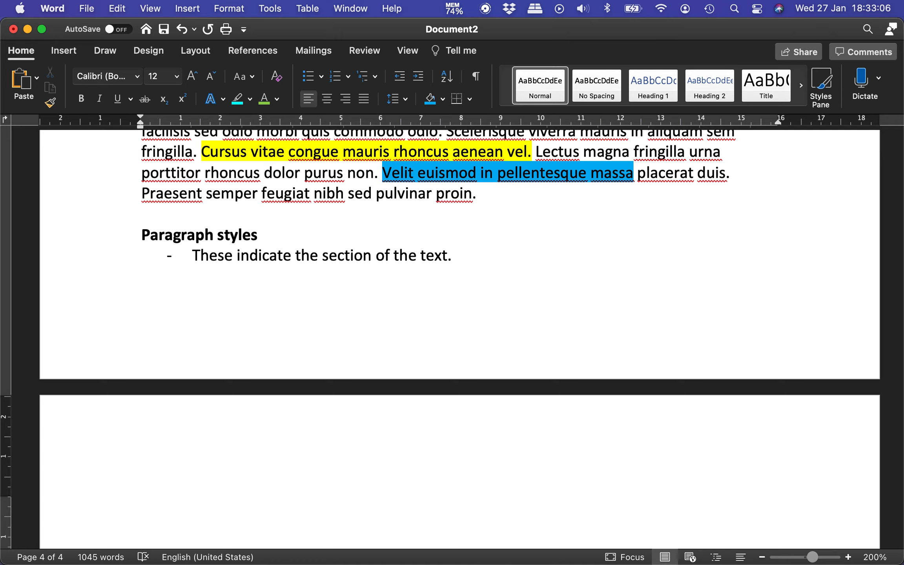
type("Normal")
key("Return")
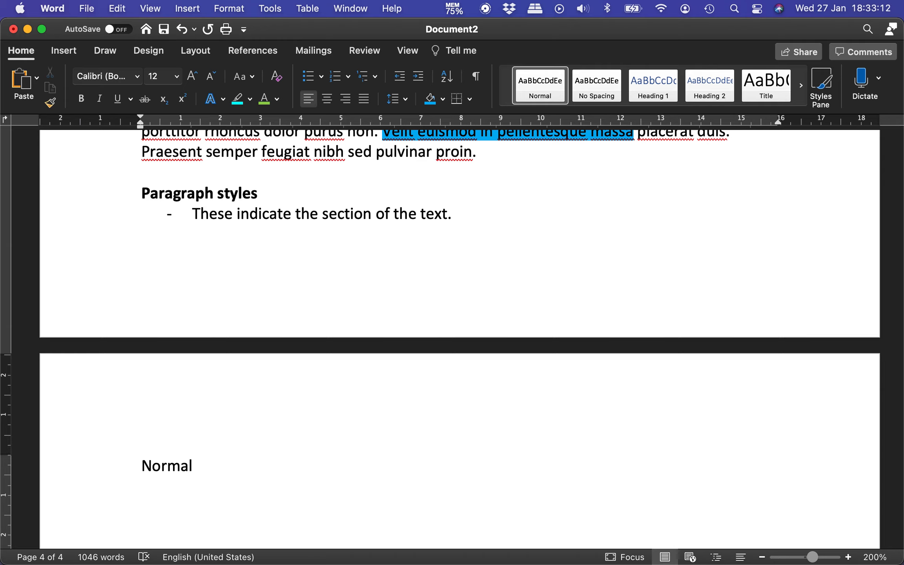
key("BackSpace")
type("- No spacing")
key("Return")
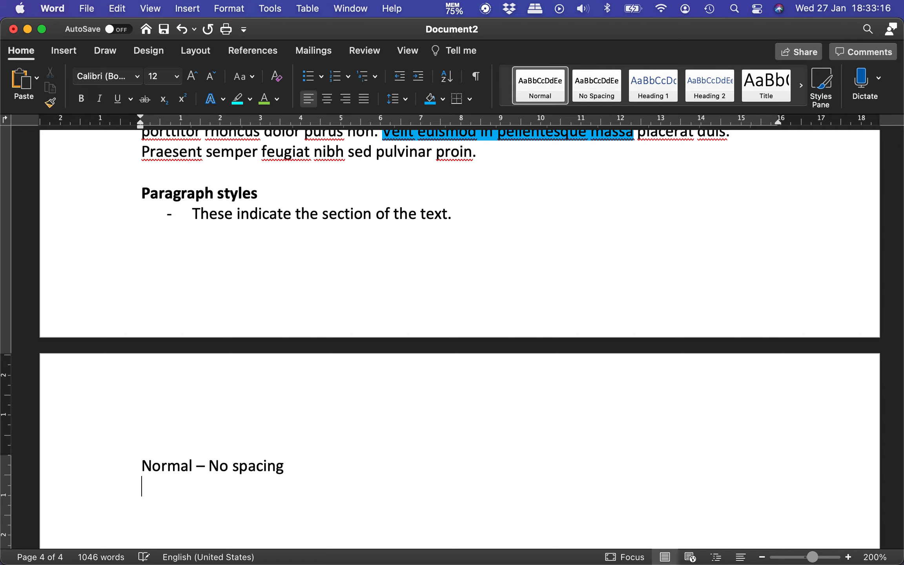
key("BackSpace")
Add the label "Heading" below "Normal – No spacing", leaving one blank line between them
key("super+Tab")
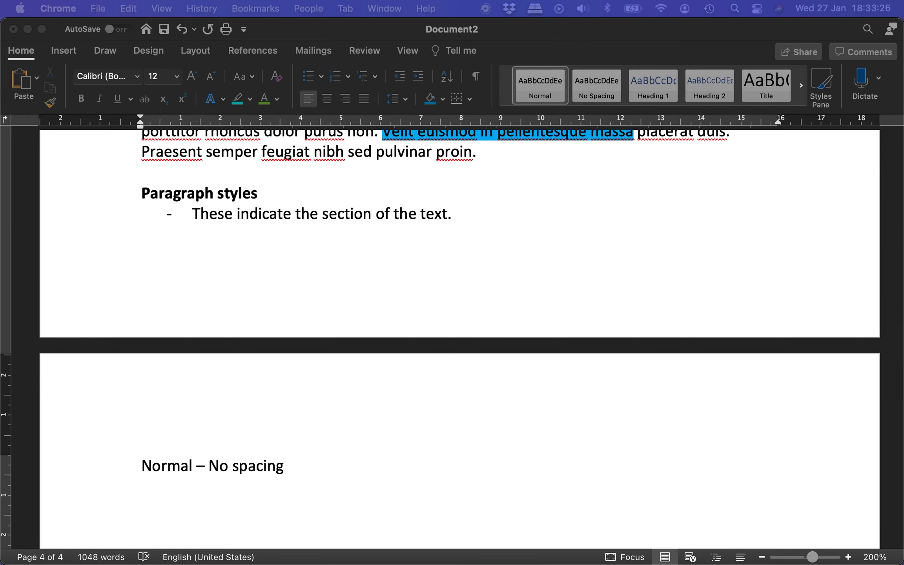
left_click(228, 504)
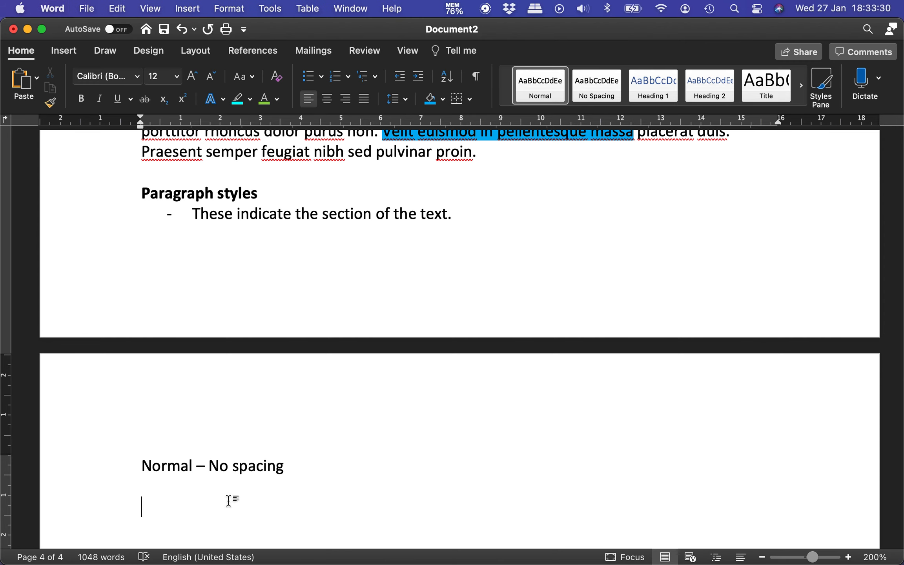
type("Heading")
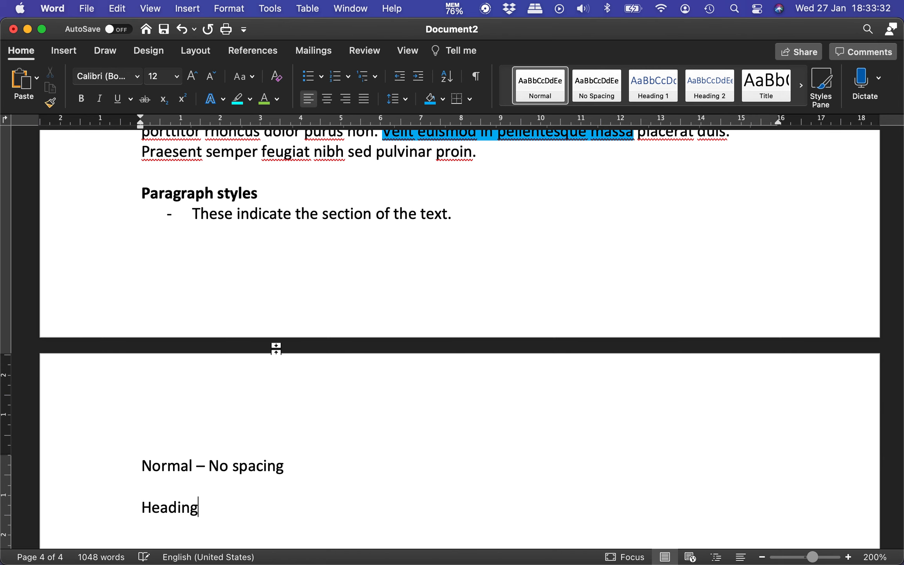
Copy the sentence "Ullamcorper morbi tincidunt ornare massa eget egestas purus." from the shaded paragraph and paste it below the "Heading" label
scroll(276, 348, "up", 5)
scroll(276, 348, "up", 1)
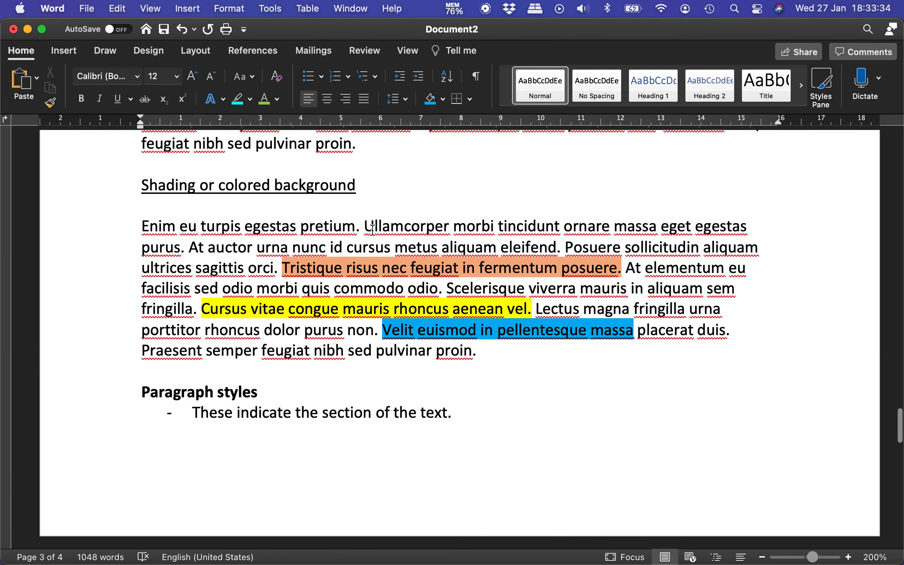
left_click_drag(366, 226, 184, 248)
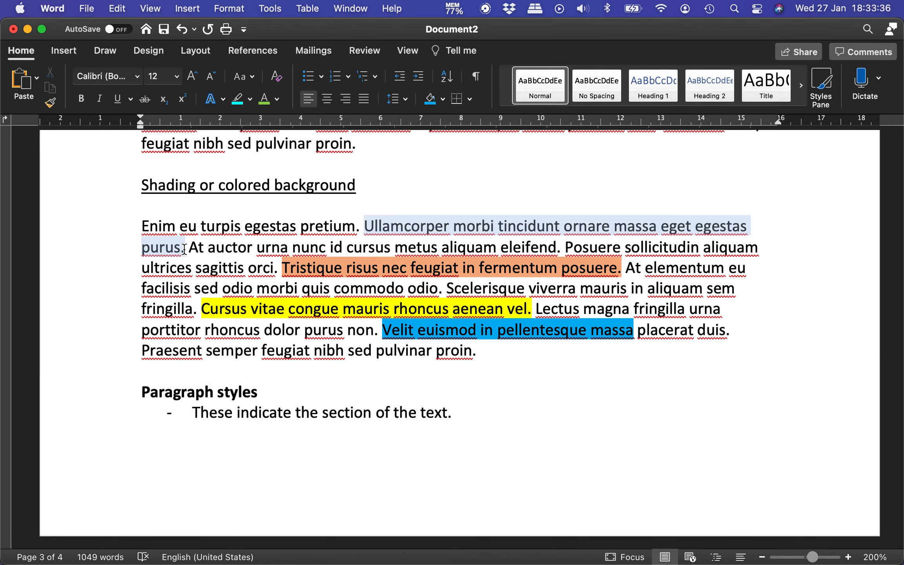
key("super+c")
scroll(184, 249, "down", 10)
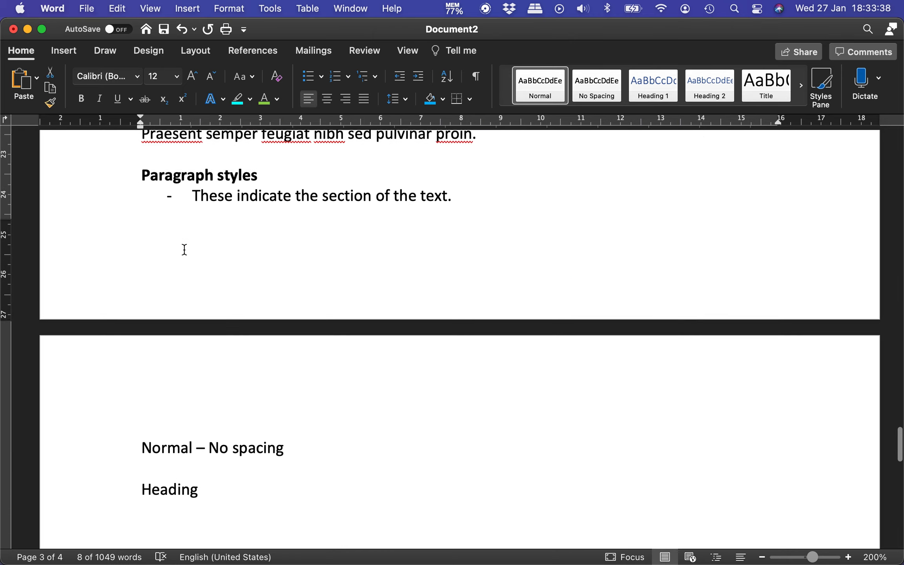
left_click(186, 358)
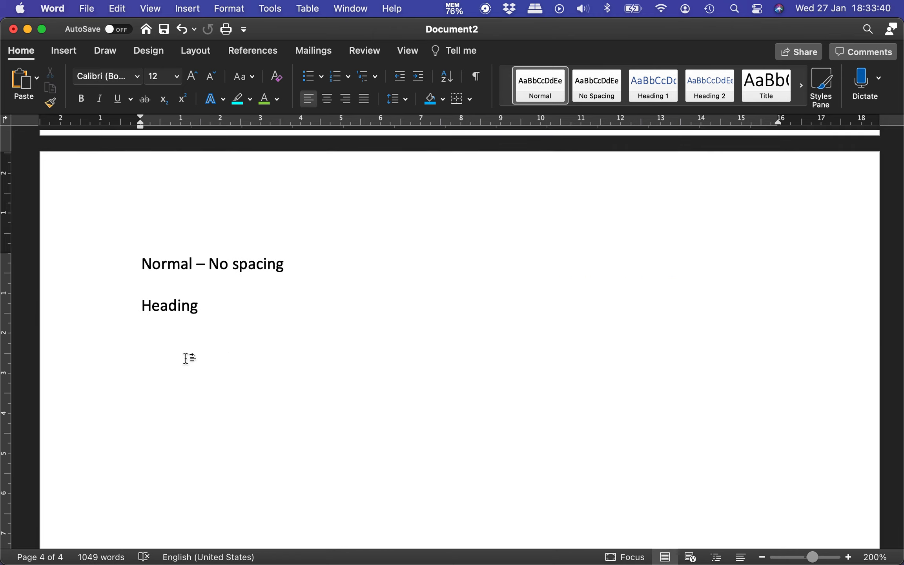
key("Right")
key("Return")
key("super+v")
Apply the Heading 1 style to the pasted "Ullamcorper" sentence and add an empty line after it
key("Return")
key("Up")
key("shift+Down")
key("shift+Left")
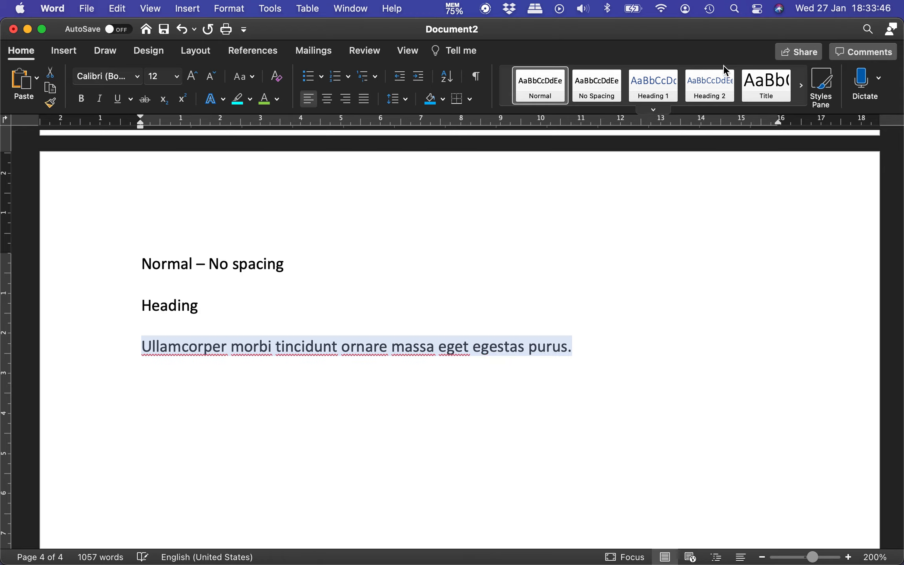
left_click(659, 90)
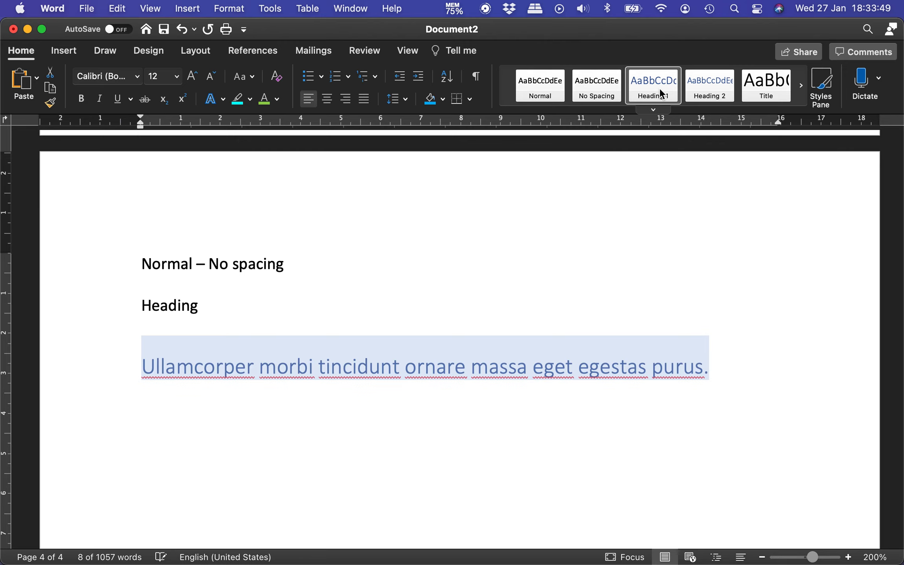
Extend the "Heading" label to "Heading 1" and place the cursor on the empty line below the styled sentence
left_click(208, 311)
type("1")
key("Down")
key("Down")
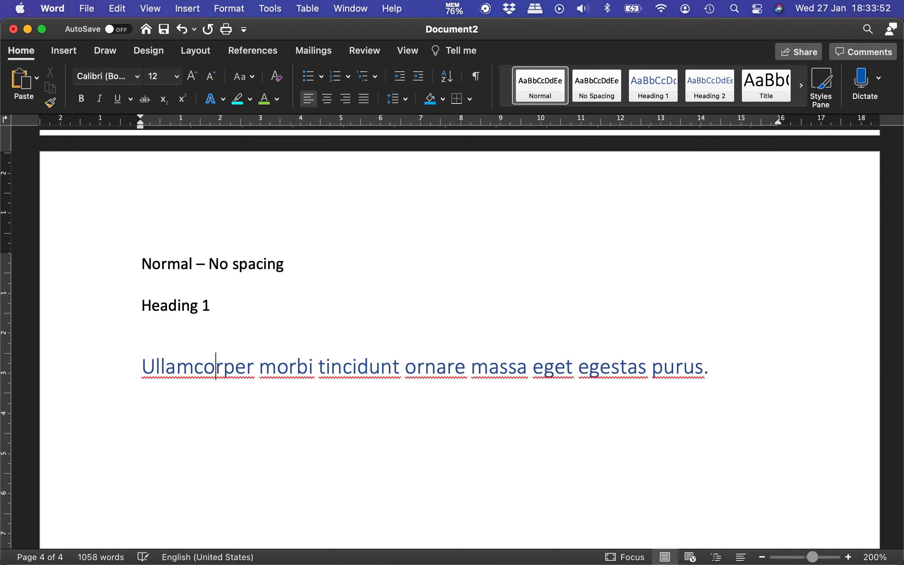
key("Up")
key("Up")
key("shift+Down")
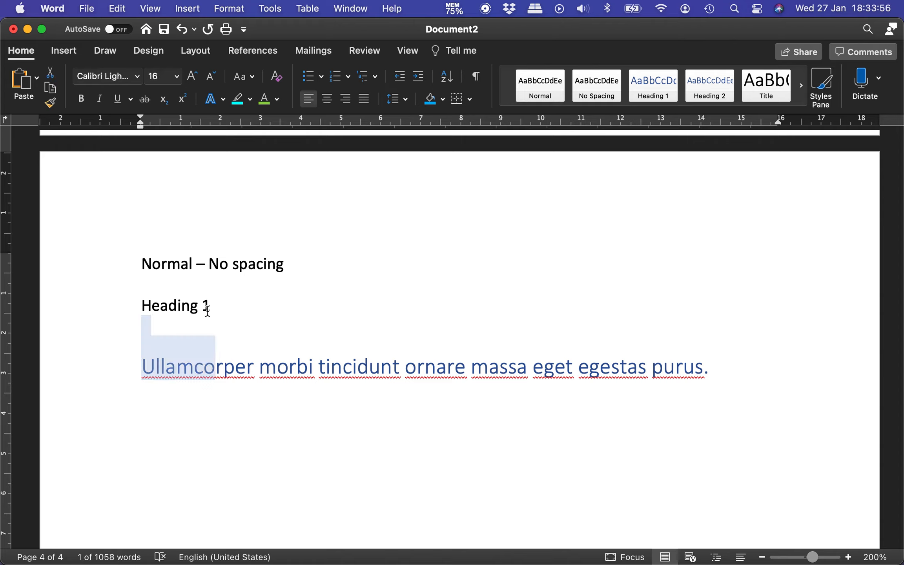
key("Down")
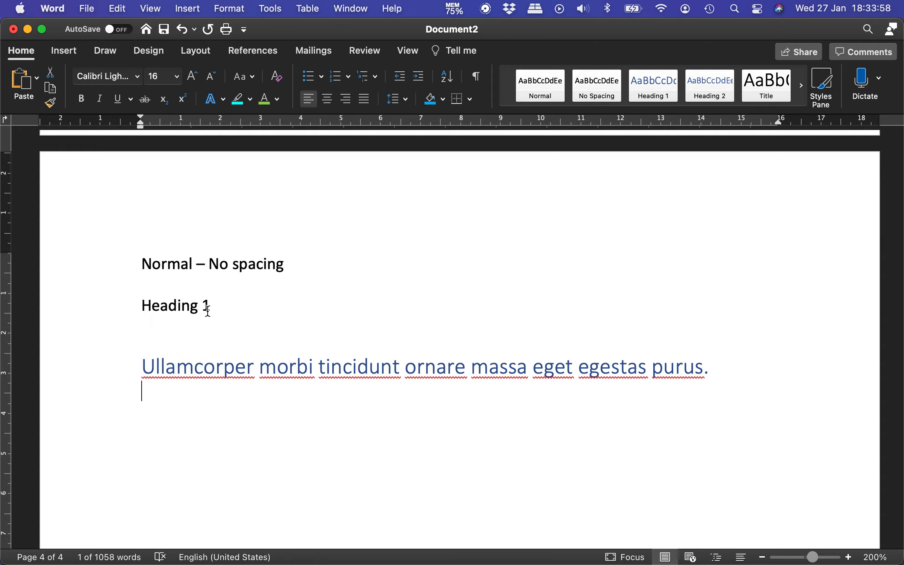